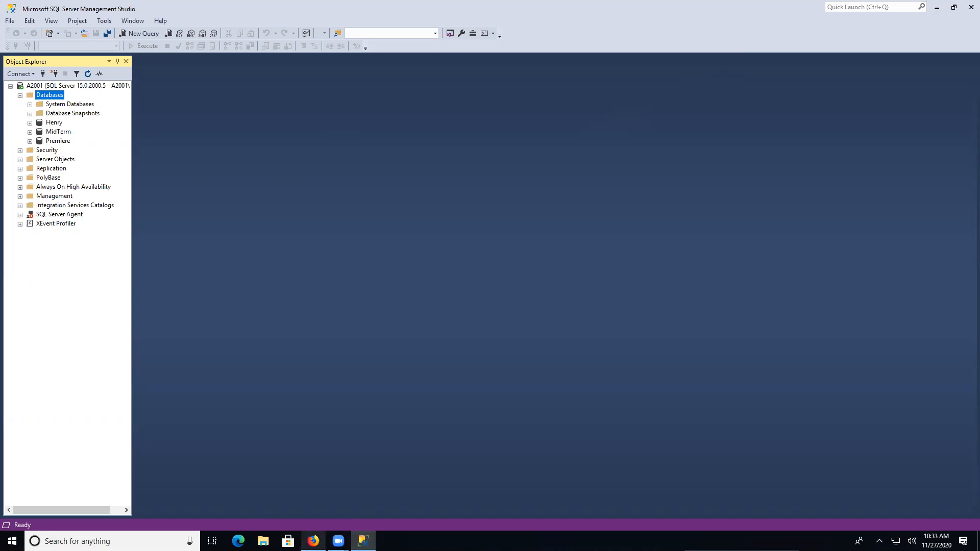
In Firefox, open the Yahoo Sports NFL stats and display the 2020 individual season passing table
{"action": "left_click", "coordinate": [313, 541]}
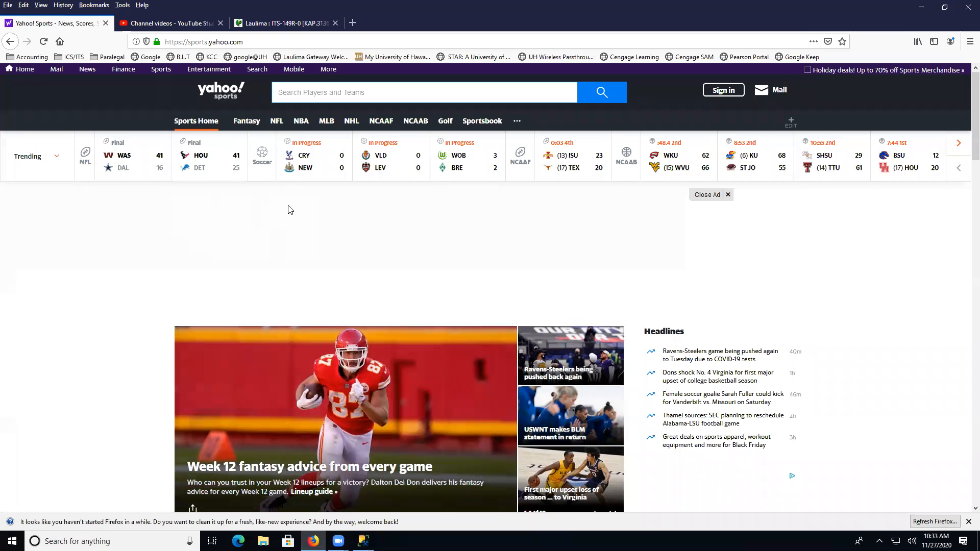
{"action": "left_click", "coordinate": [276, 121]}
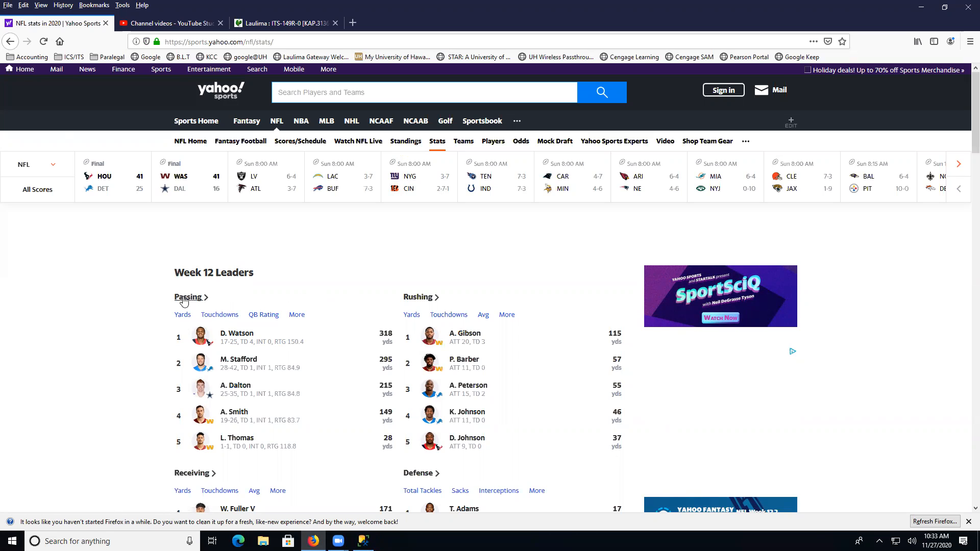
{"action": "left_click", "coordinate": [308, 304]}
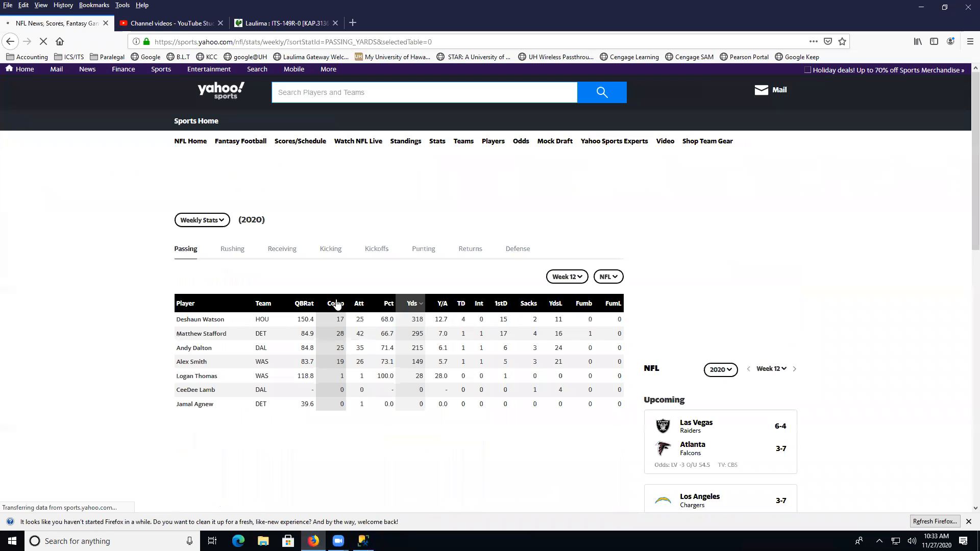
{"action": "left_click", "coordinate": [221, 224]}
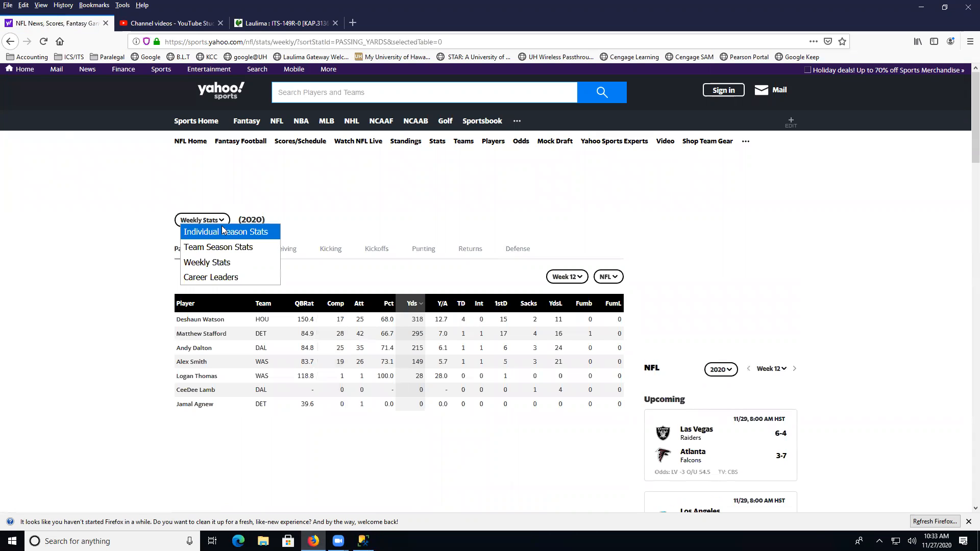
{"action": "left_click", "coordinate": [223, 231]}
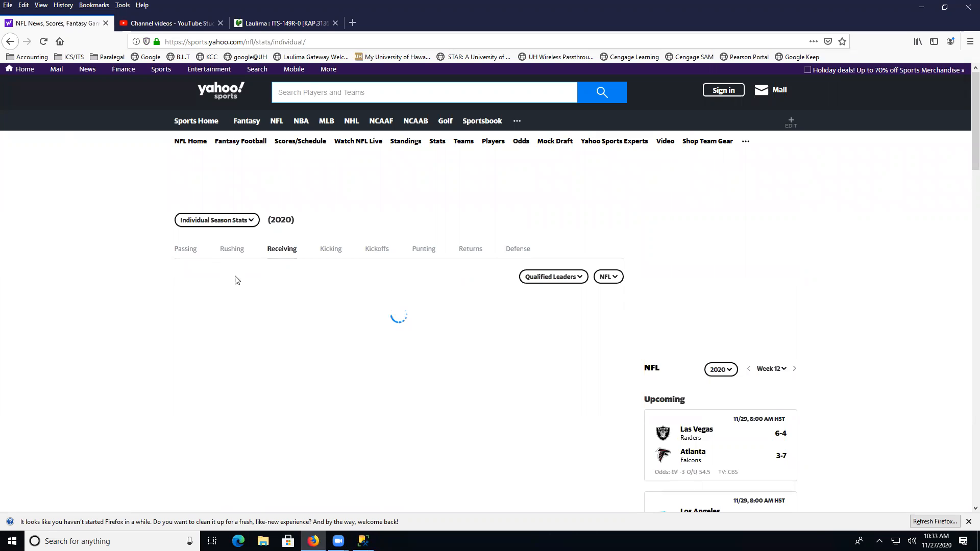
{"action": "left_click", "coordinate": [190, 251]}
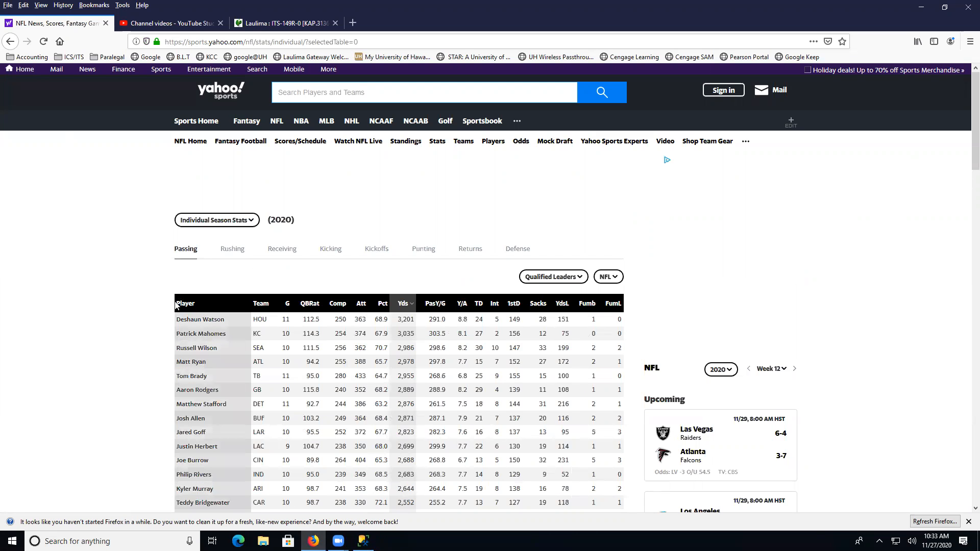
Copy the passing table's header row and the first seven player rows, down to Matthew Stafford
{"action": "left_click_drag", "start_coordinate": [177, 305], "coordinate": [626, 403]}
{"action": "key", "text": "ctrl+c"}
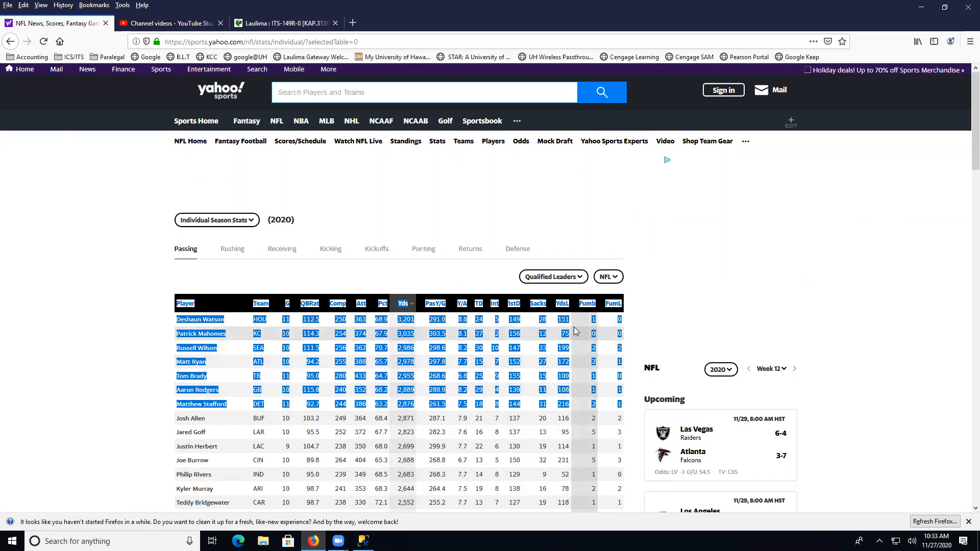
{"action": "right_click", "coordinate": [266, 303]}
{"action": "left_click", "coordinate": [290, 309]}
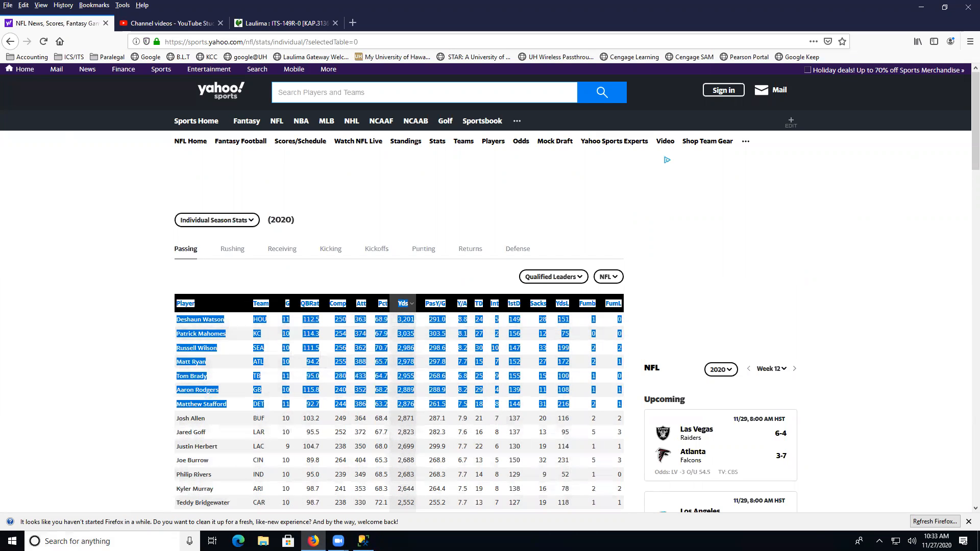
Search Windows for Word, launch it and create a blank document
{"action": "left_click", "coordinate": [110, 541]}
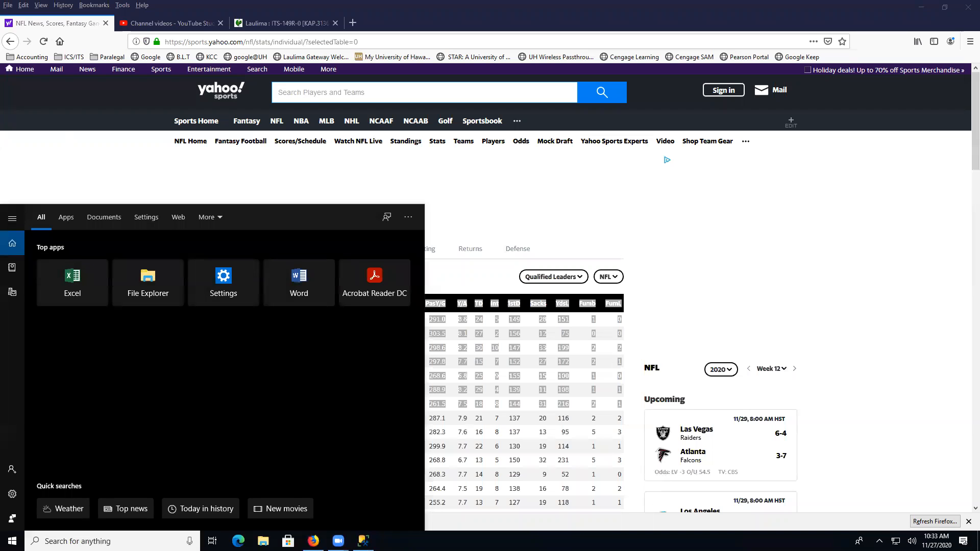
{"action": "type", "text": "e"}
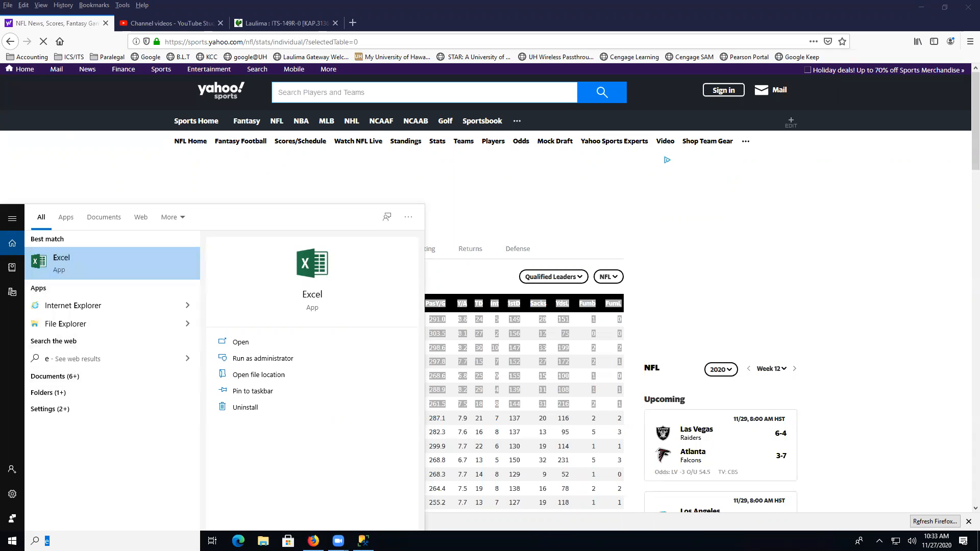
{"action": "type", "text": "word"}
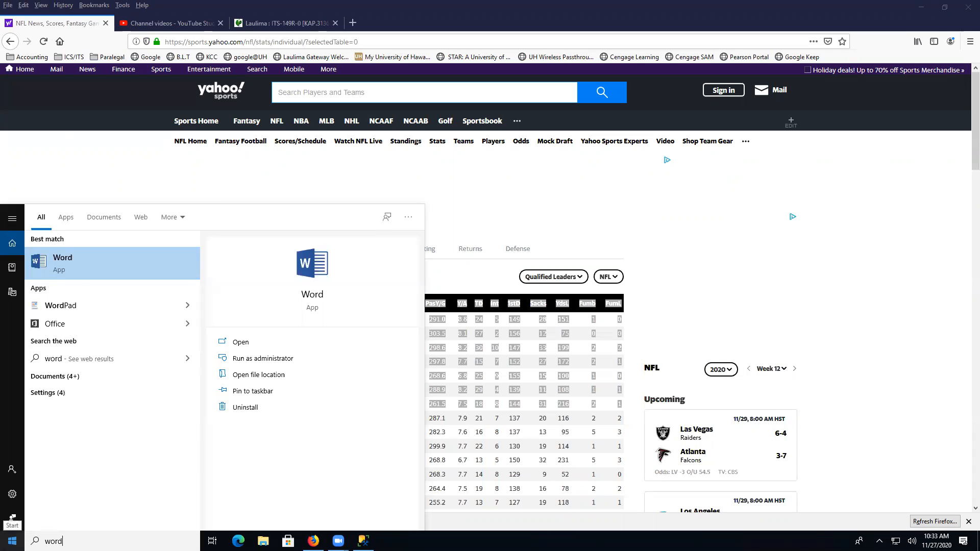
{"action": "left_click", "coordinate": [72, 267]}
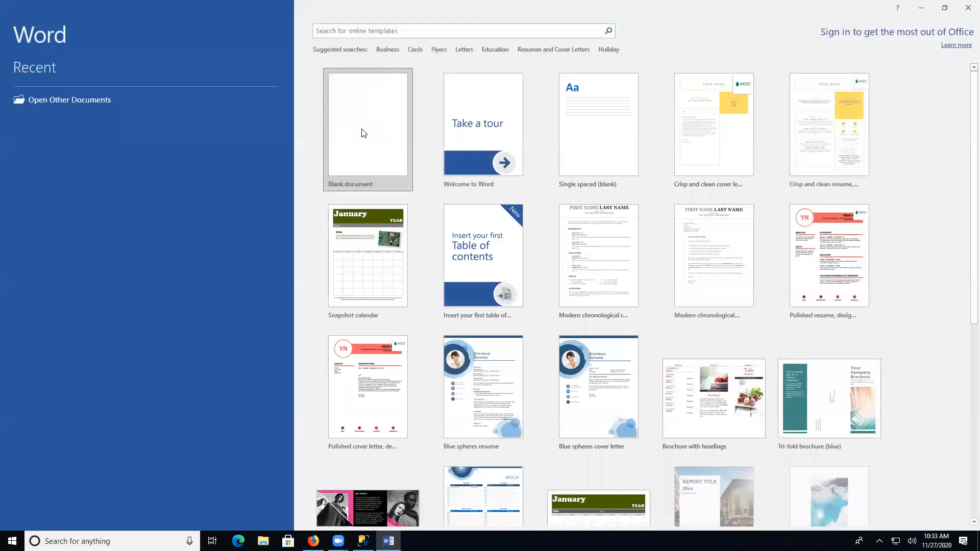
{"action": "left_click", "coordinate": [363, 131]}
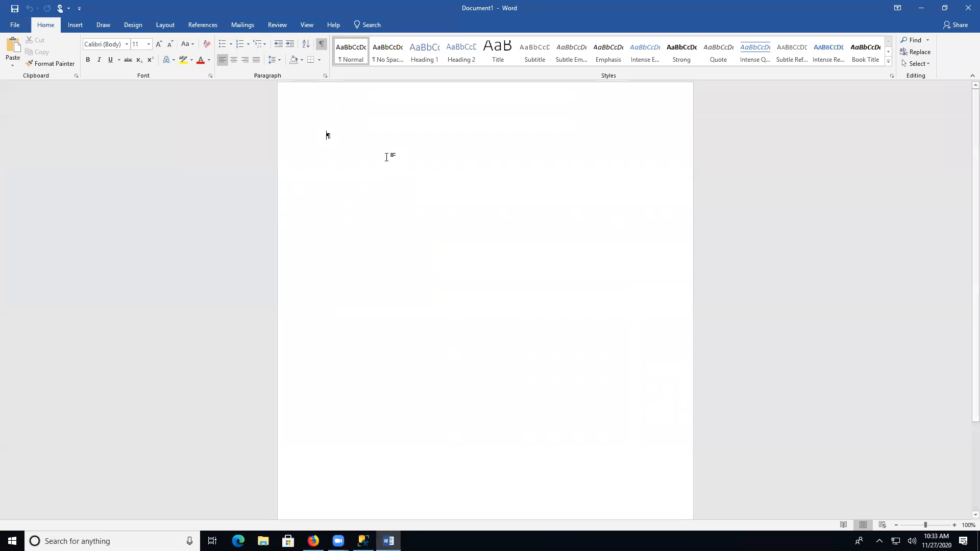
Paste the copied passing stats into the document as unformatted text using Paste Special
{"action": "left_click", "coordinate": [12, 65]}
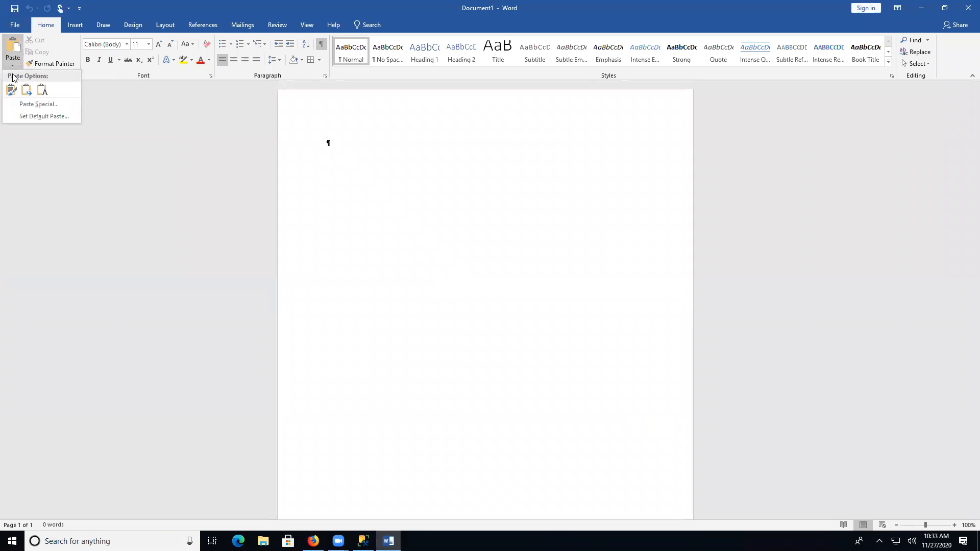
{"action": "left_click", "coordinate": [32, 100]}
{"action": "left_click", "coordinate": [443, 219]}
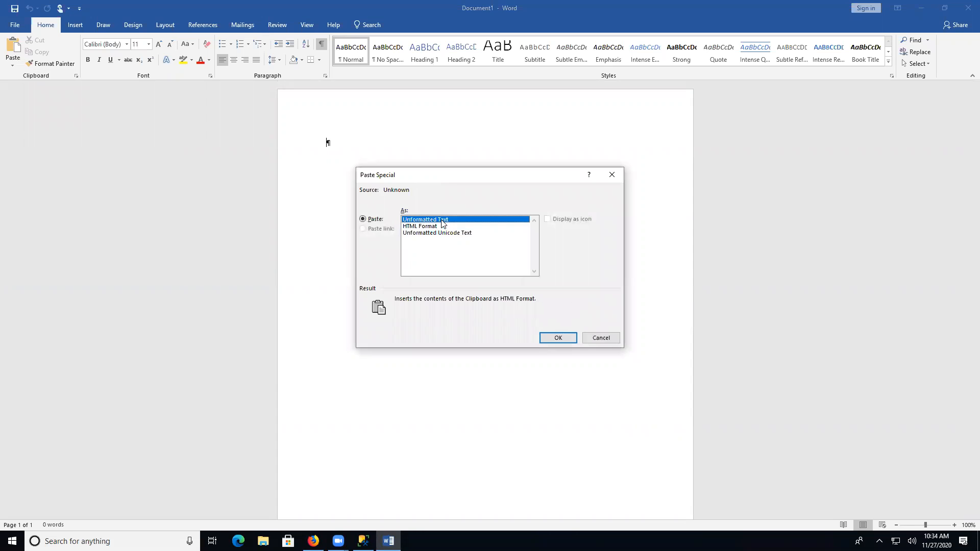
{"action": "left_click", "coordinate": [552, 337]}
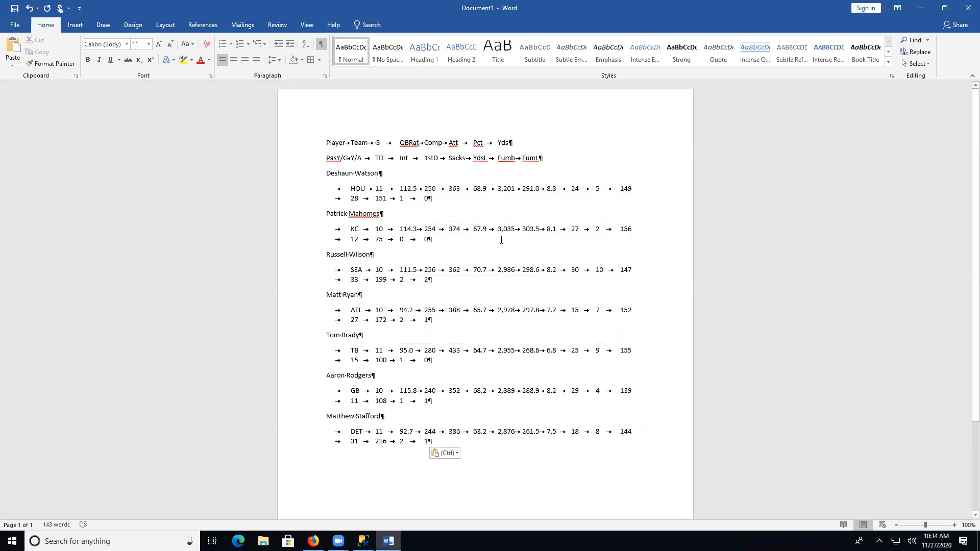
Replace every paragraph mark followed by a tab (^p^t) with a single tab (^t) throughout the document
{"action": "left_click_drag", "start_coordinate": [384, 207], "coordinate": [392, 213]}
{"action": "left_click", "coordinate": [392, 214]}
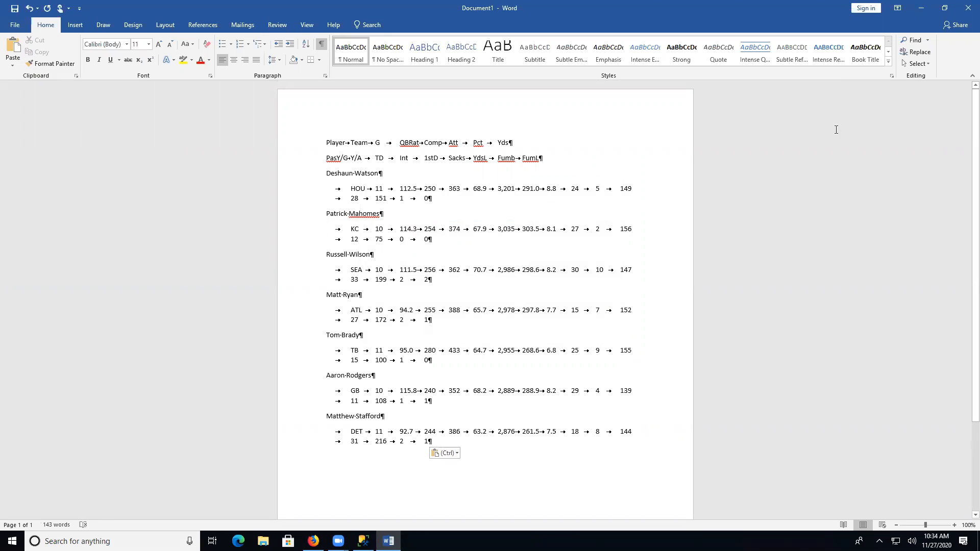
{"action": "left_click", "coordinate": [916, 52]}
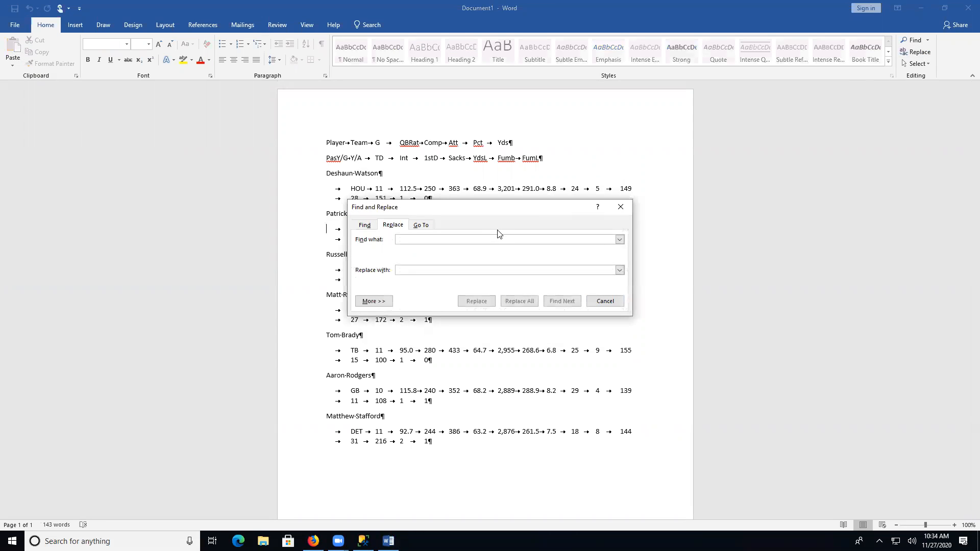
{"action": "type", "text": "^p"}
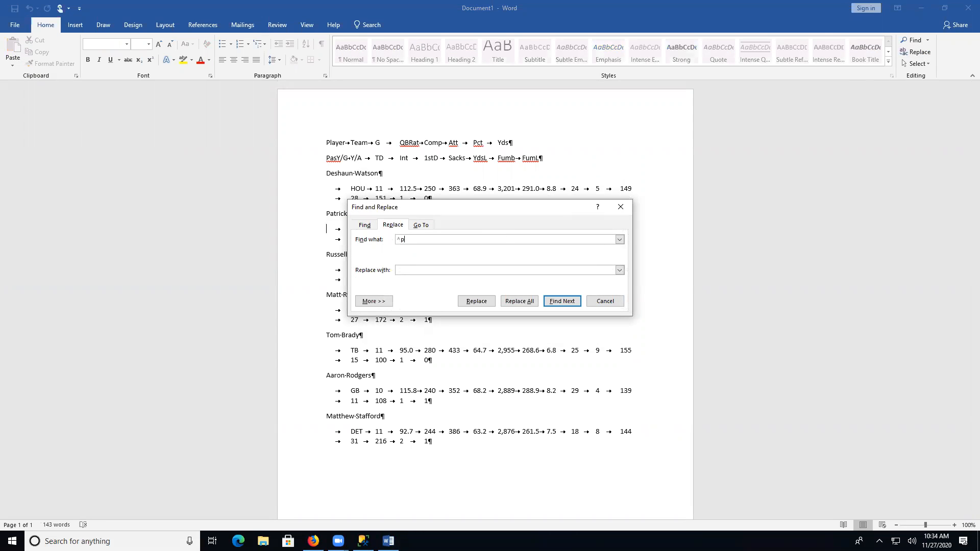
{"action": "left_click", "coordinate": [415, 270]}
{"action": "left_click", "coordinate": [520, 300]}
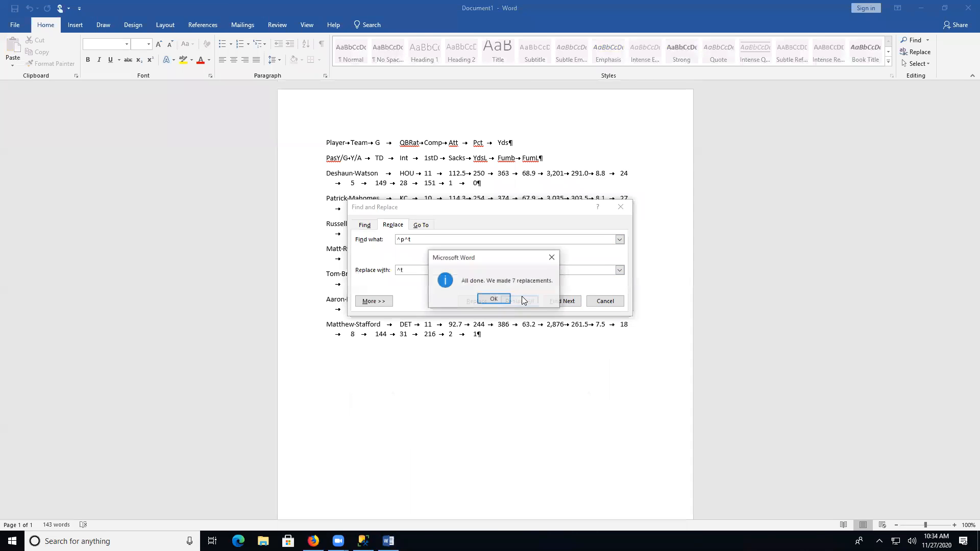
{"action": "left_click", "coordinate": [495, 300]}
{"action": "left_click", "coordinate": [605, 301]}
Join the two header lines by replacing the paragraph mark after Yds with a tab before PasY/G
{"action": "scroll", "coordinate": [561, 218], "scroll_direction": "up", "scroll_amount": 4}
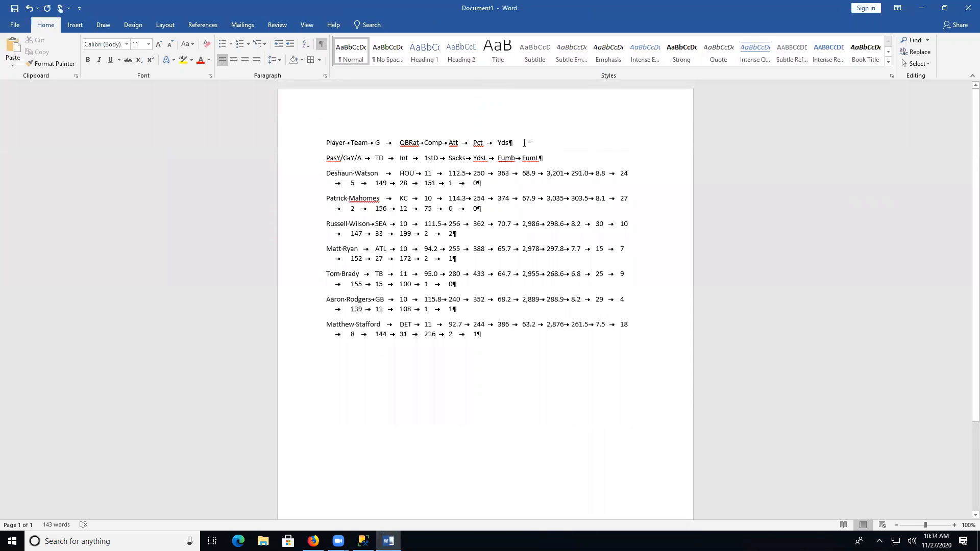
{"action": "key", "text": "Delete"}
{"action": "key", "text": "Tab"}
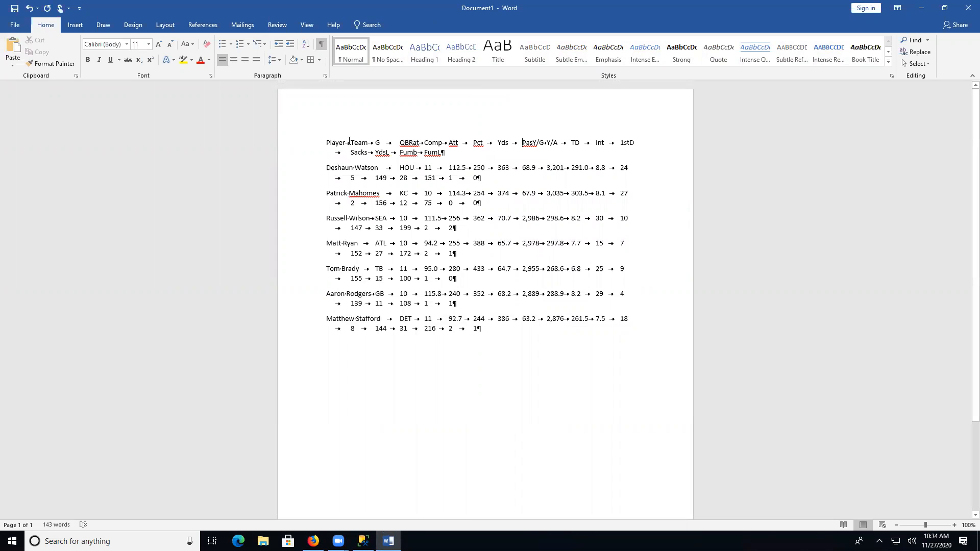
Select all the cleaned stats text, then launch Excel and create a blank workbook
{"action": "left_click_drag", "start_coordinate": [337, 147], "coordinate": [563, 330]}
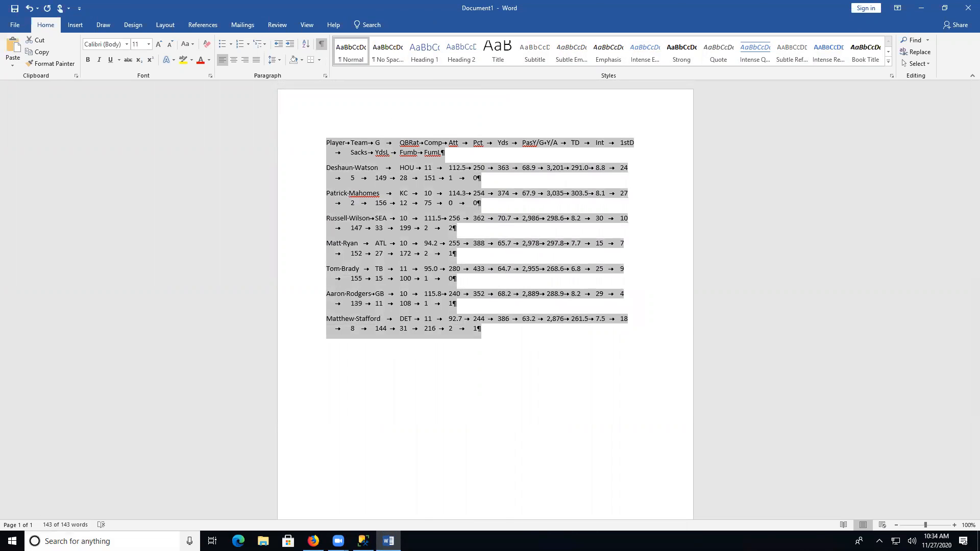
{"action": "left_click", "coordinate": [77, 541]}
{"action": "type", "text": "excel"}
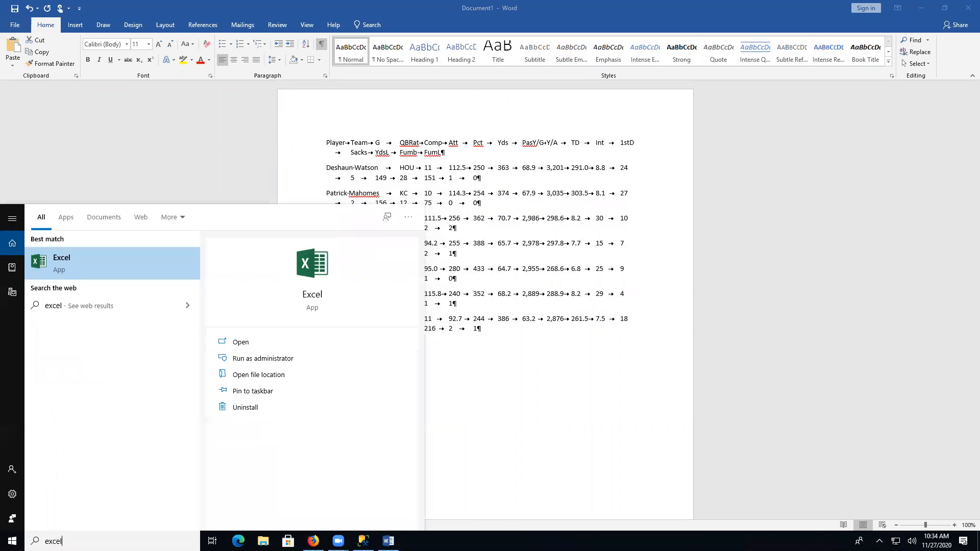
{"action": "left_click", "coordinate": [112, 259]}
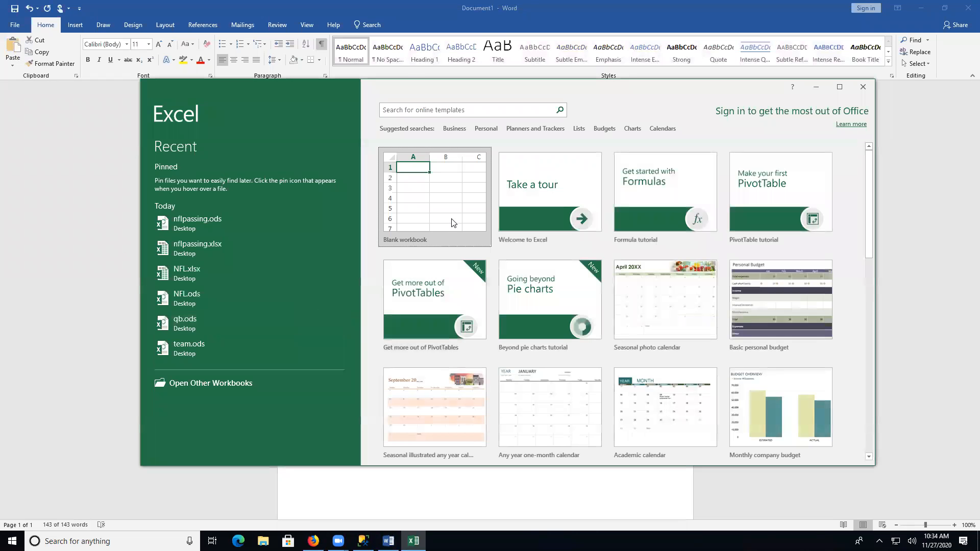
{"action": "left_click", "coordinate": [448, 219]}
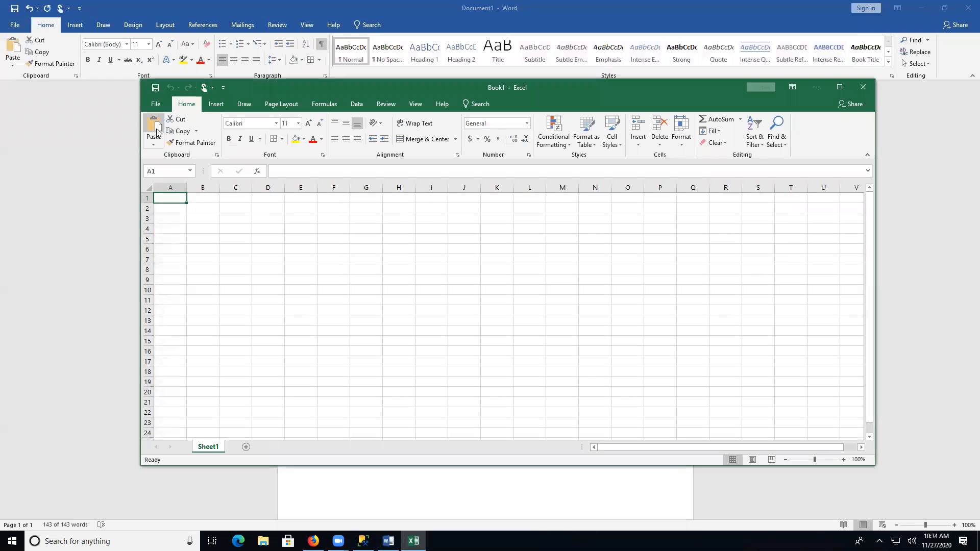
Copy the selected stats from Word into the Excel sheet starting at A1, and autofit column A's width
{"action": "left_click", "coordinate": [192, 142]}
{"action": "left_click", "coordinate": [156, 128]}
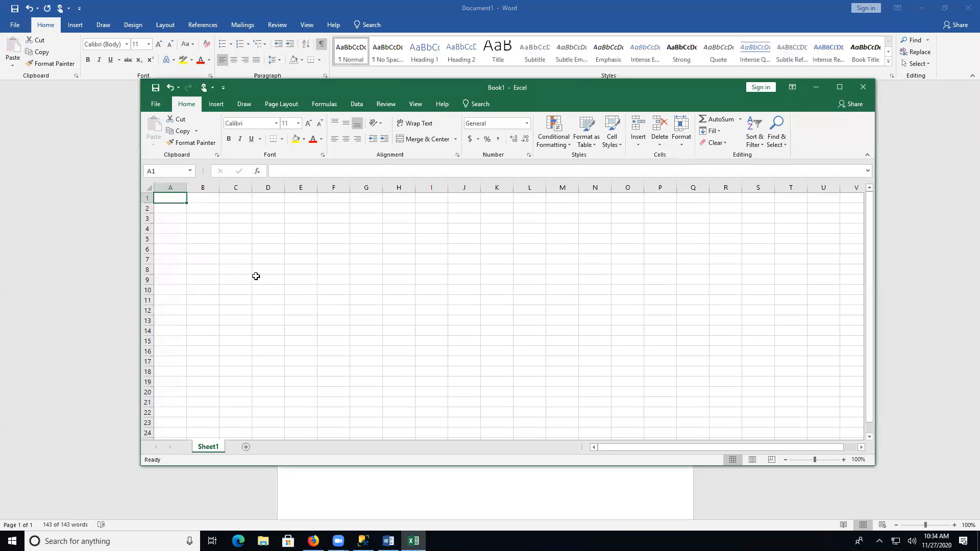
{"action": "left_click", "coordinate": [387, 541]}
{"action": "right_click", "coordinate": [396, 246]}
{"action": "left_click", "coordinate": [421, 265]}
{"action": "left_click", "coordinate": [413, 541]}
{"action": "left_click", "coordinate": [153, 125]}
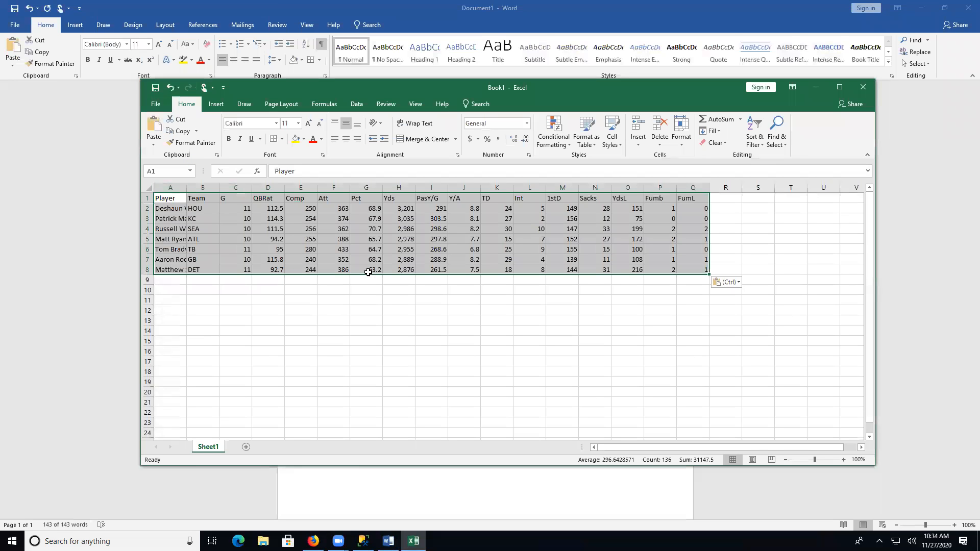
{"action": "double_click", "coordinate": [186, 186]}
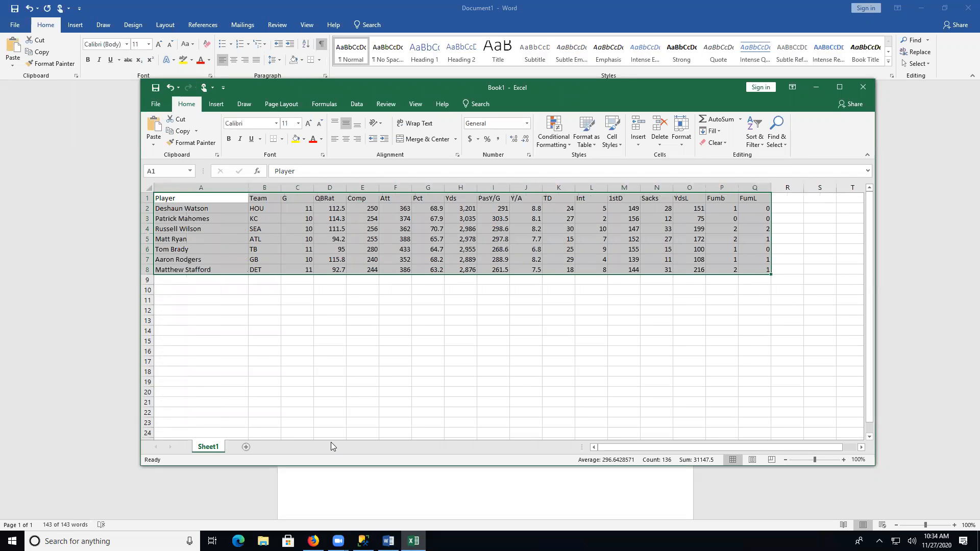
Rename the worksheet Sheet1 to QB
{"action": "right_click", "coordinate": [219, 447]}
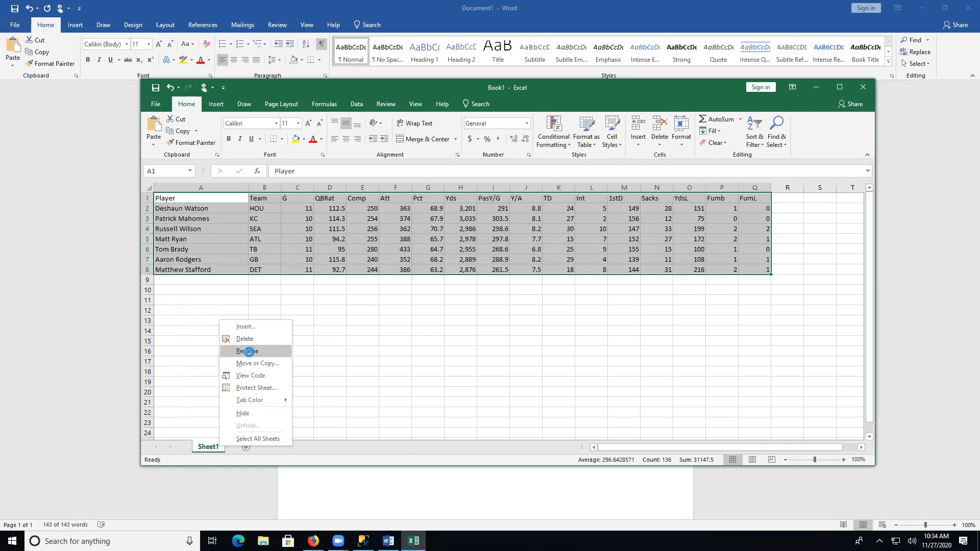
{"action": "left_click", "coordinate": [249, 350]}
{"action": "type", "text": "QB"}
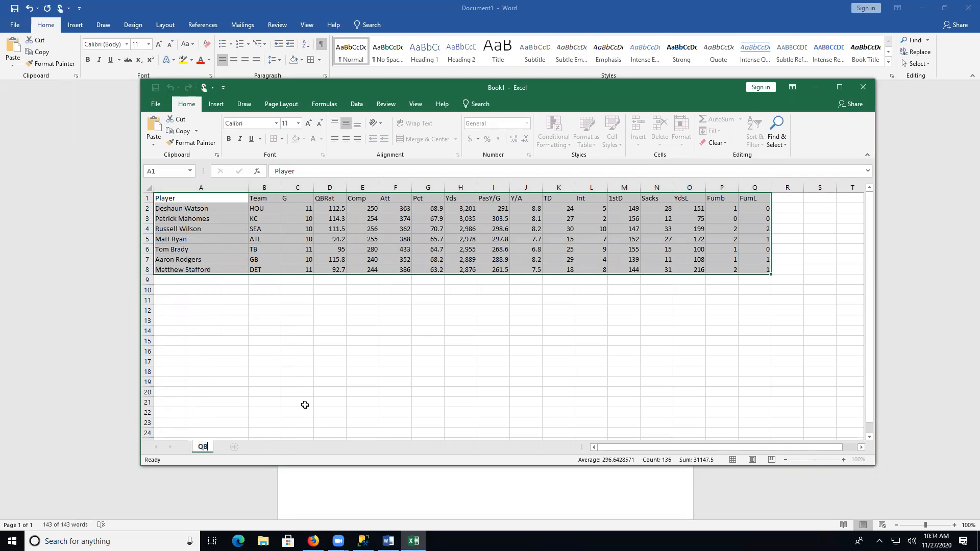
{"action": "key", "text": "Return"}
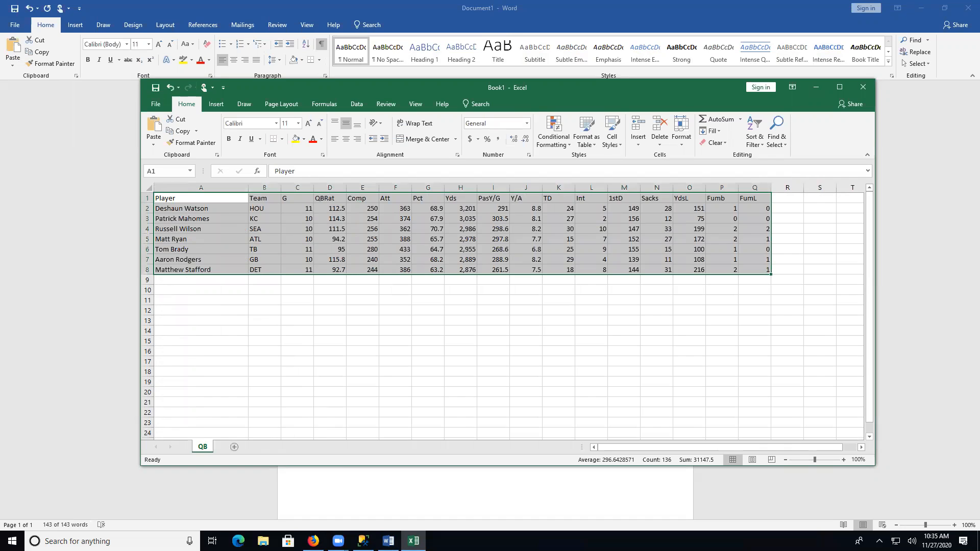
Switch back to Firefox and change the stats view to Team Season Stats
{"action": "left_click", "coordinate": [313, 541]}
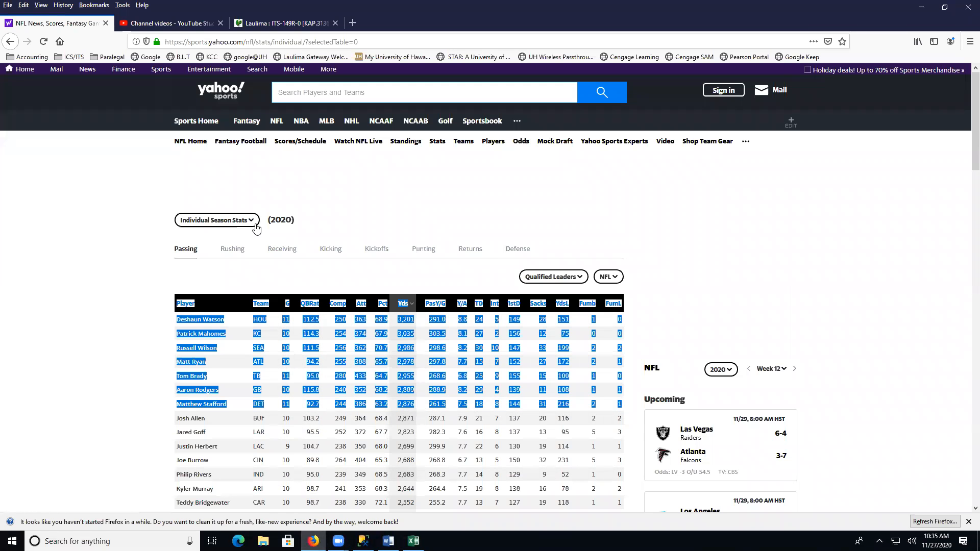
{"action": "left_click", "coordinate": [256, 229]}
{"action": "left_click", "coordinate": [237, 223]}
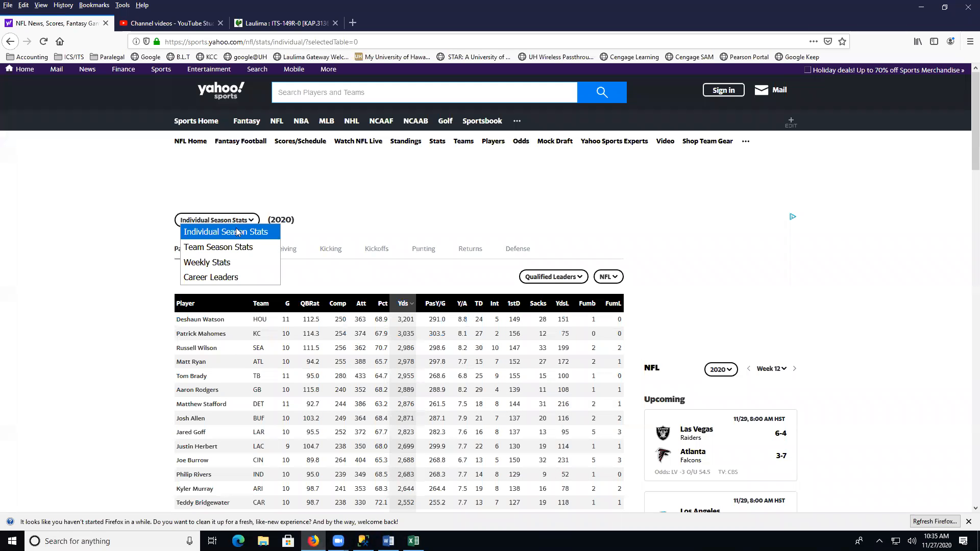
{"action": "left_click", "coordinate": [219, 247]}
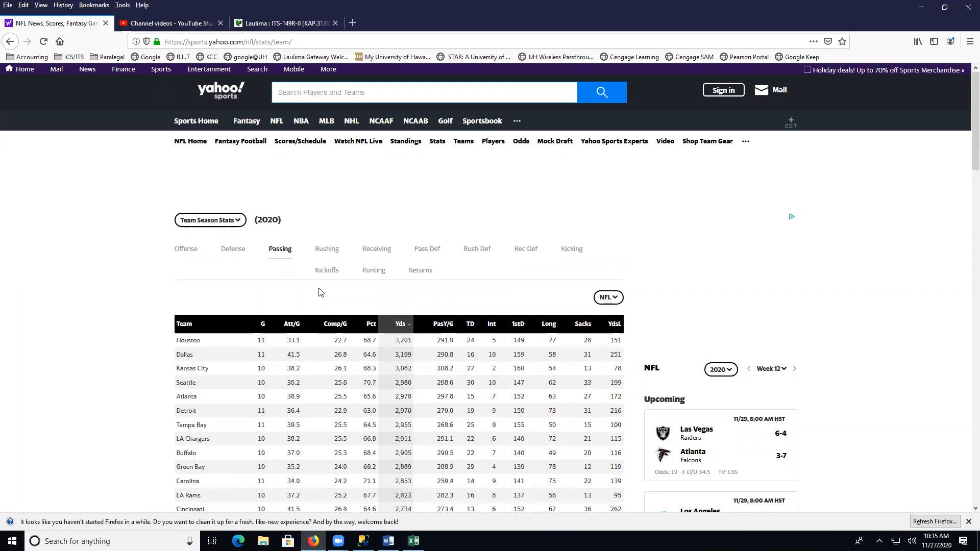
Copy the whole team passing stats table from the header row through NY Jets and switch to the Word document
{"action": "left_click_drag", "start_coordinate": [181, 329], "coordinate": [615, 342]}
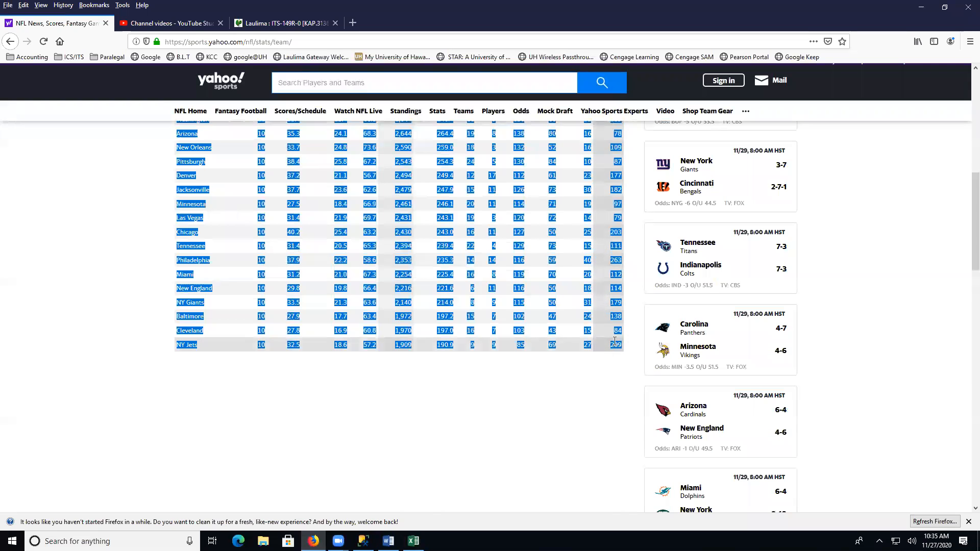
{"action": "right_click", "coordinate": [617, 343]}
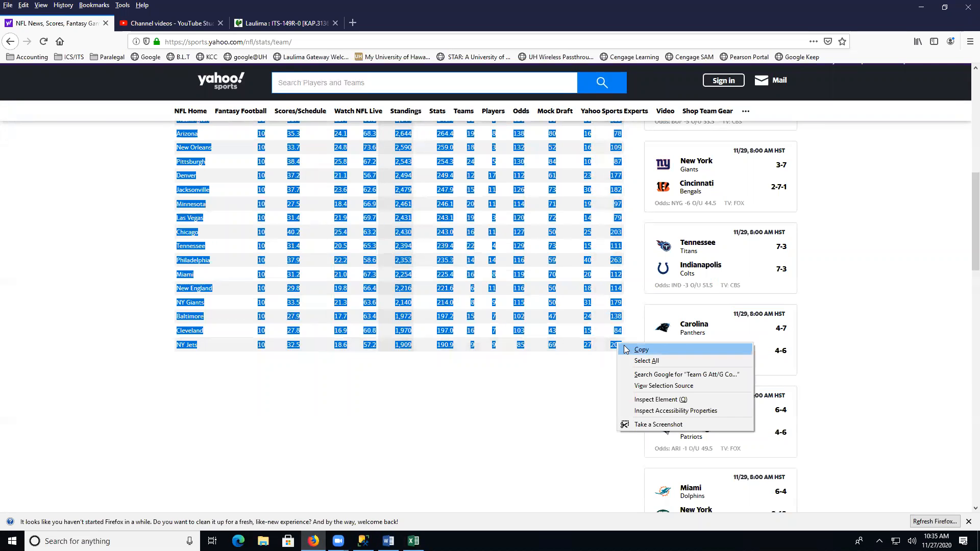
{"action": "left_click", "coordinate": [641, 349]}
{"action": "left_click", "coordinate": [413, 541]}
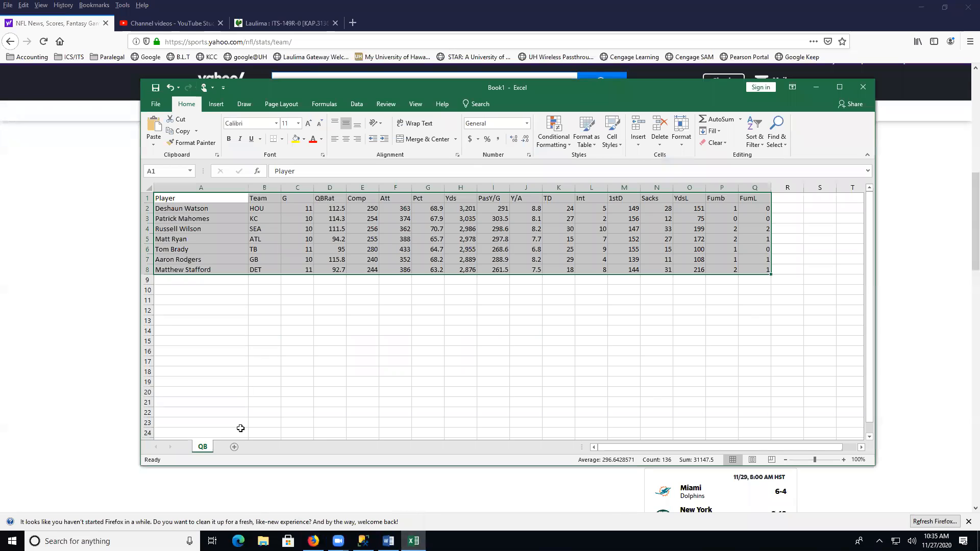
{"action": "left_click", "coordinate": [388, 541]}
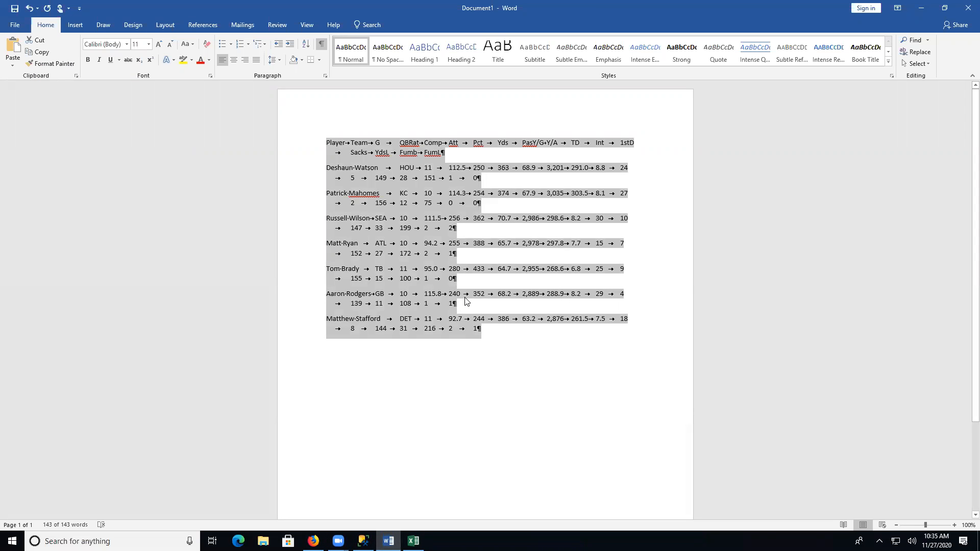
Replace the selected player stats in the document with the copied team stats, pasted as unformatted text
{"action": "key", "text": "ctrl+v"}
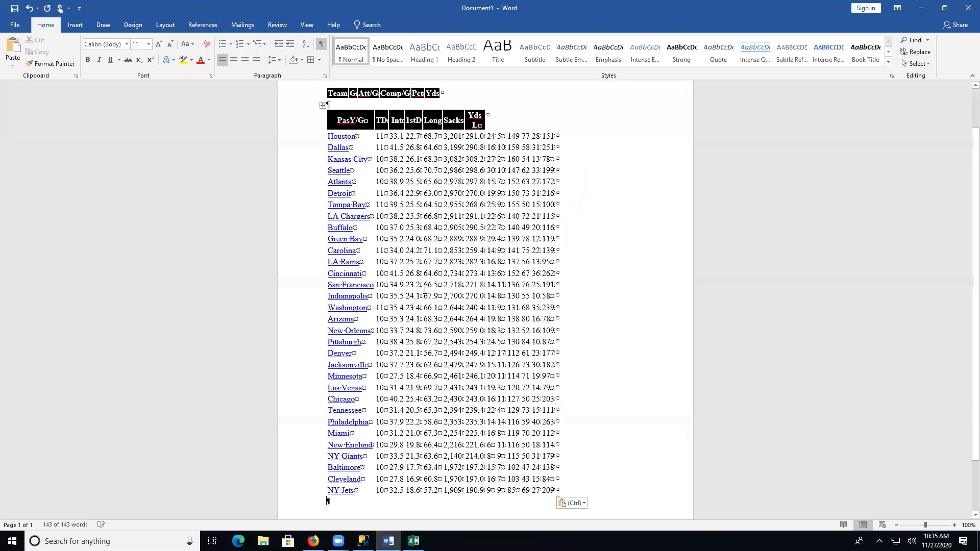
{"action": "left_click", "coordinate": [29, 8]}
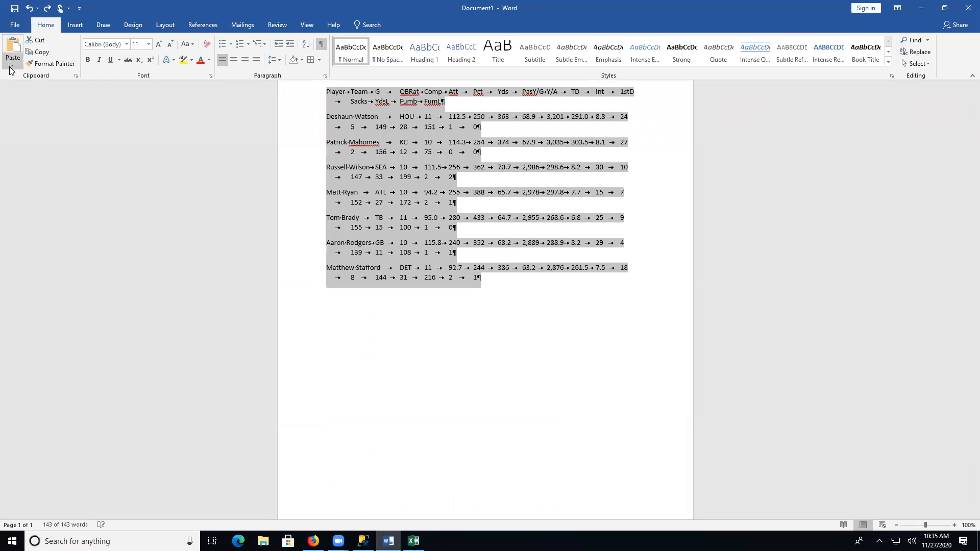
{"action": "left_click", "coordinate": [11, 64]}
{"action": "left_click", "coordinate": [36, 104]}
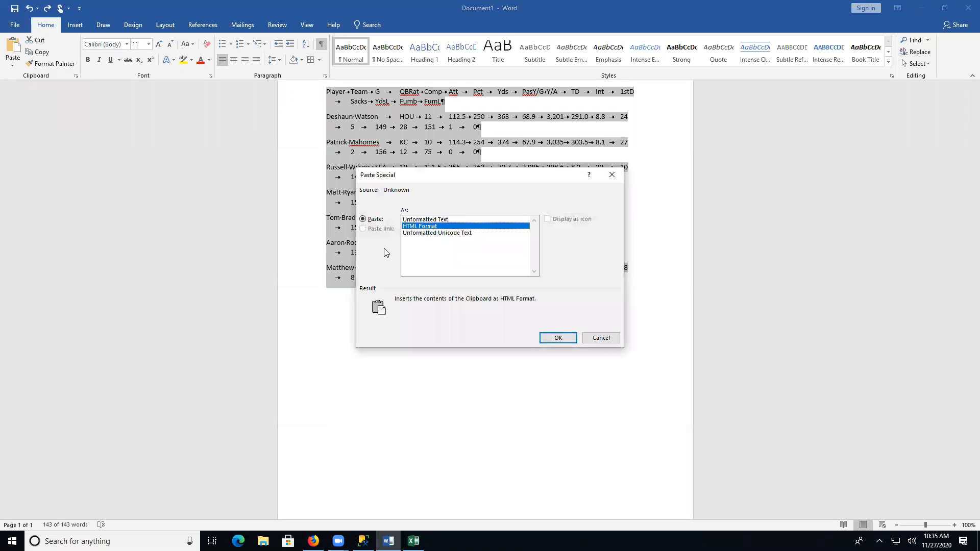
{"action": "left_click", "coordinate": [453, 220]}
{"action": "left_click", "coordinate": [559, 338]}
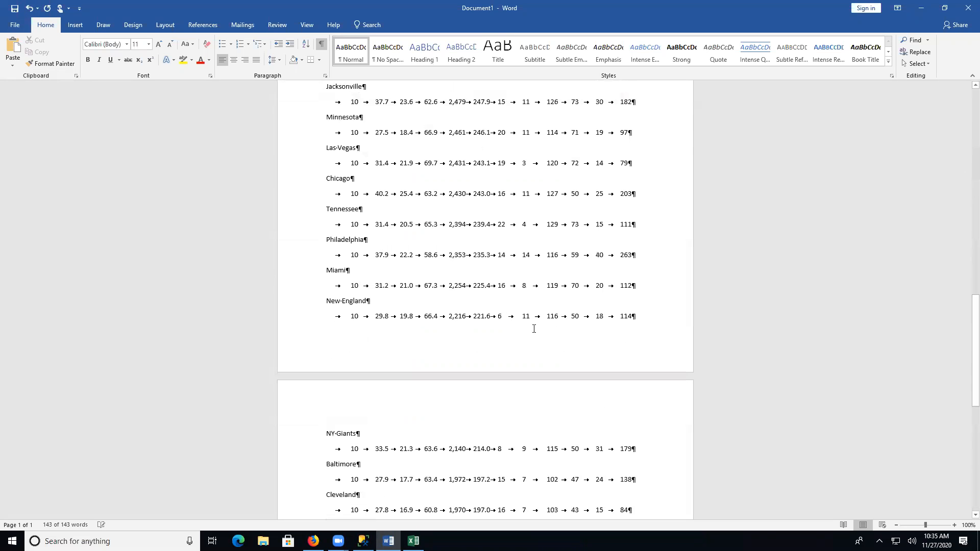
Replace every ^p^t with ^t throughout the document so each team name joins its stats row
{"action": "scroll", "coordinate": [533, 255], "scroll_direction": "up", "scroll_amount": 8}
{"action": "scroll", "coordinate": [378, 150], "scroll_direction": "up", "scroll_amount": 3}
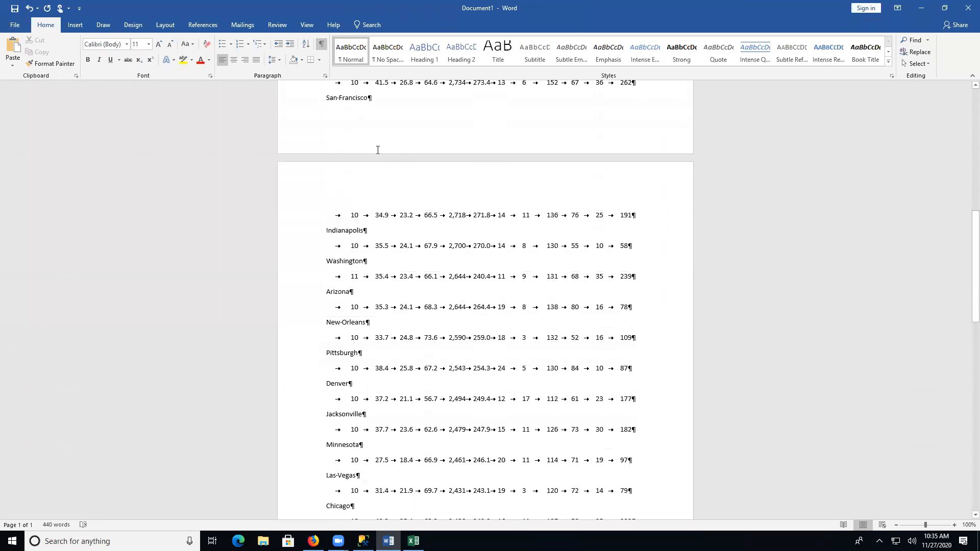
{"action": "double_click", "coordinate": [367, 229]}
{"action": "left_click", "coordinate": [337, 248]}
{"action": "left_click", "coordinate": [916, 51]}
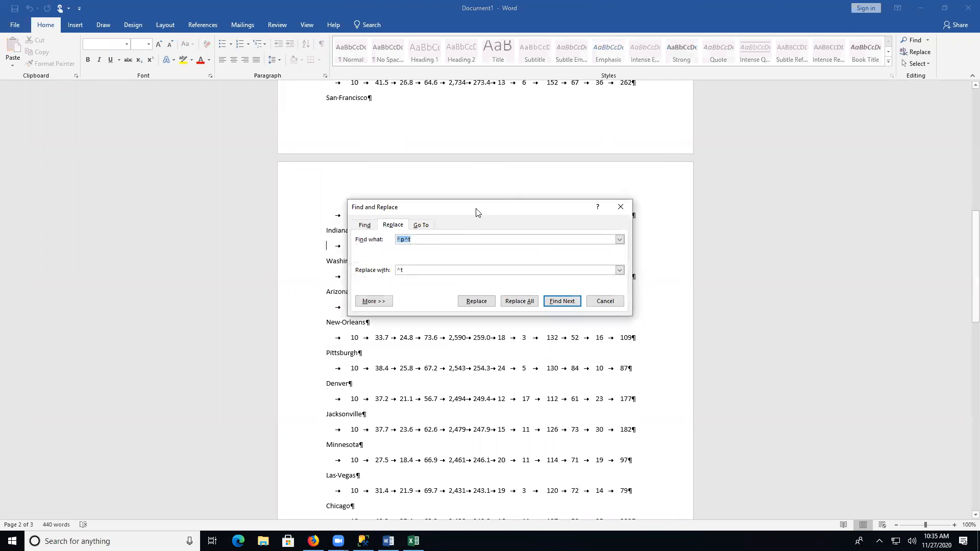
{"action": "left_click", "coordinate": [519, 301]}
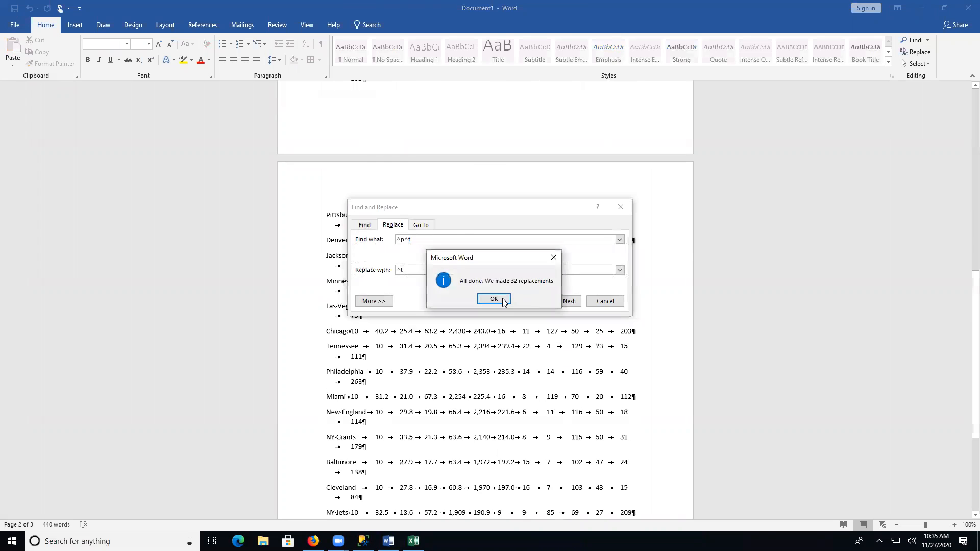
{"action": "left_click", "coordinate": [502, 298]}
{"action": "left_click", "coordinate": [604, 301]}
Join the two header lines into one by inserting a tab after Yds and removing the paragraph break before PasY/G
{"action": "scroll", "coordinate": [574, 175], "scroll_direction": "up", "scroll_amount": 8}
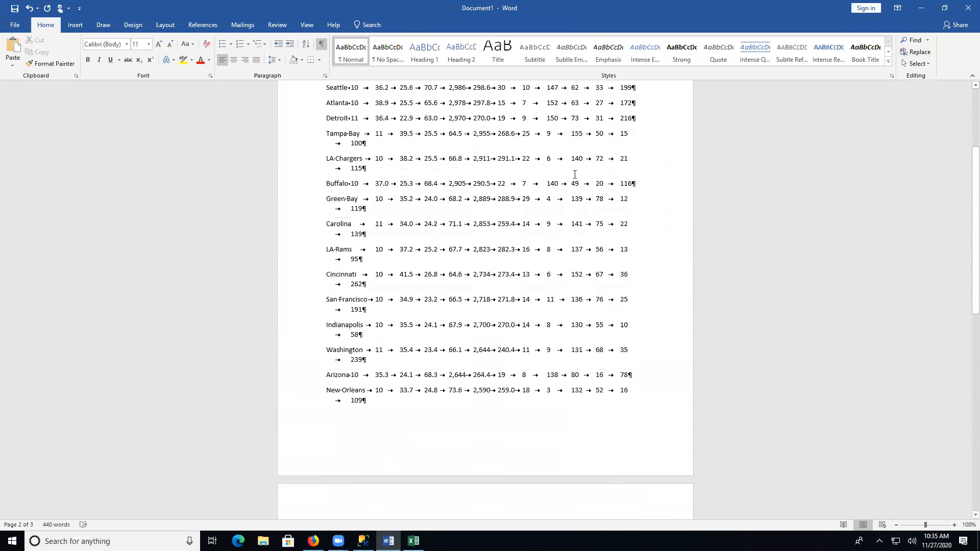
{"action": "scroll", "coordinate": [575, 175], "scroll_direction": "up", "scroll_amount": 1}
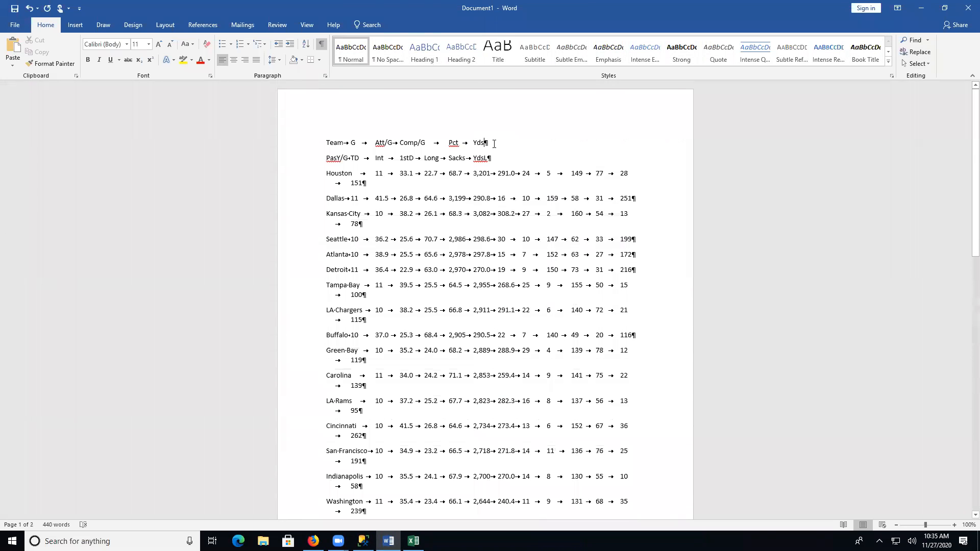
{"action": "left_click", "coordinate": [494, 144]}
{"action": "key", "text": "Tab"}
{"action": "key", "text": "Delete"}
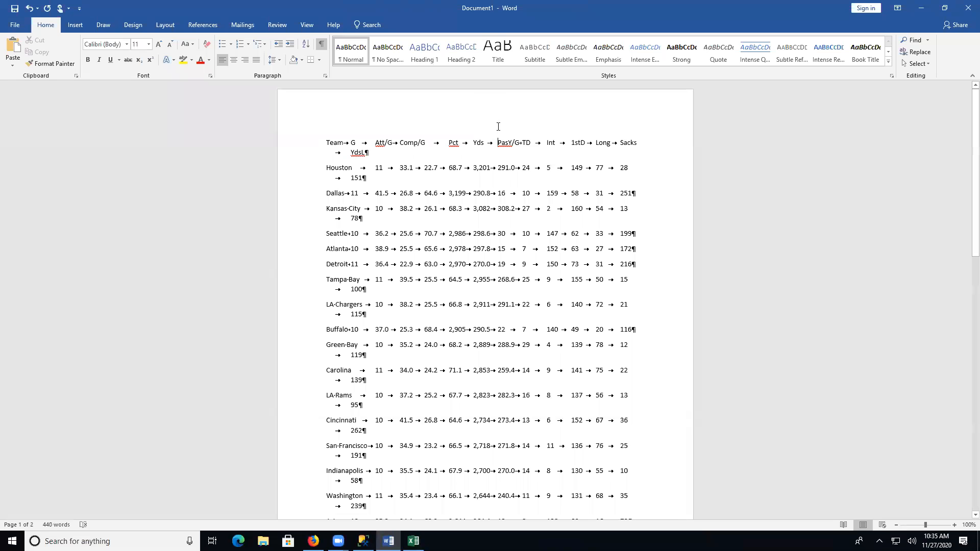
Copy all the cleaned team stats from Word and paste them at A1 of a new worksheet in the Excel workbook
{"action": "left_click_drag", "start_coordinate": [327, 145], "coordinate": [674, 499]}
{"action": "left_click_drag", "start_coordinate": [753, 420], "coordinate": [766, 419]}
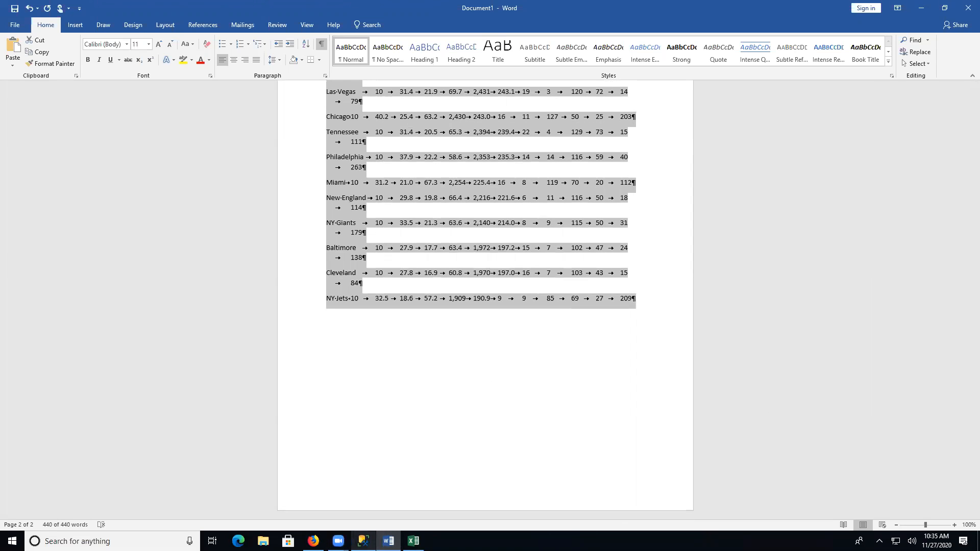
{"action": "left_click", "coordinate": [413, 541]}
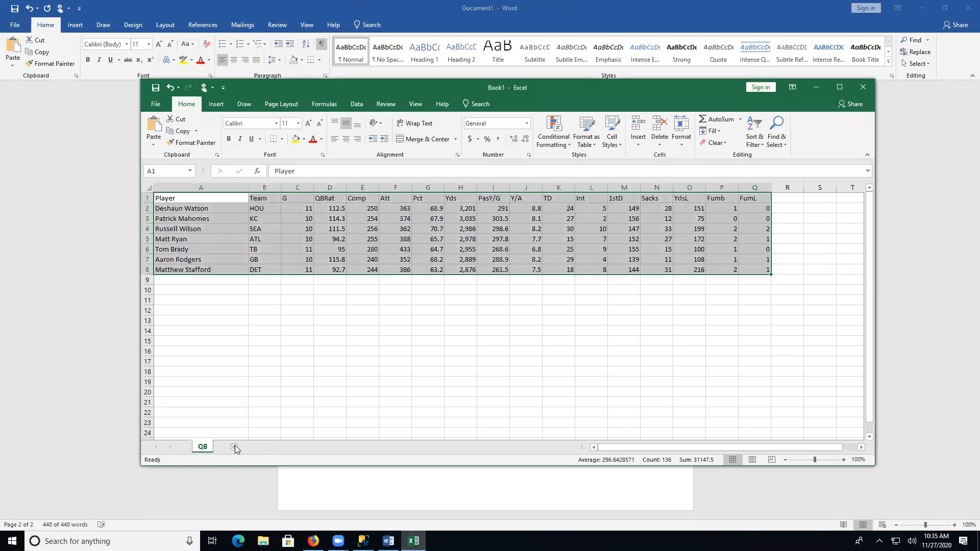
{"action": "left_click", "coordinate": [234, 447]}
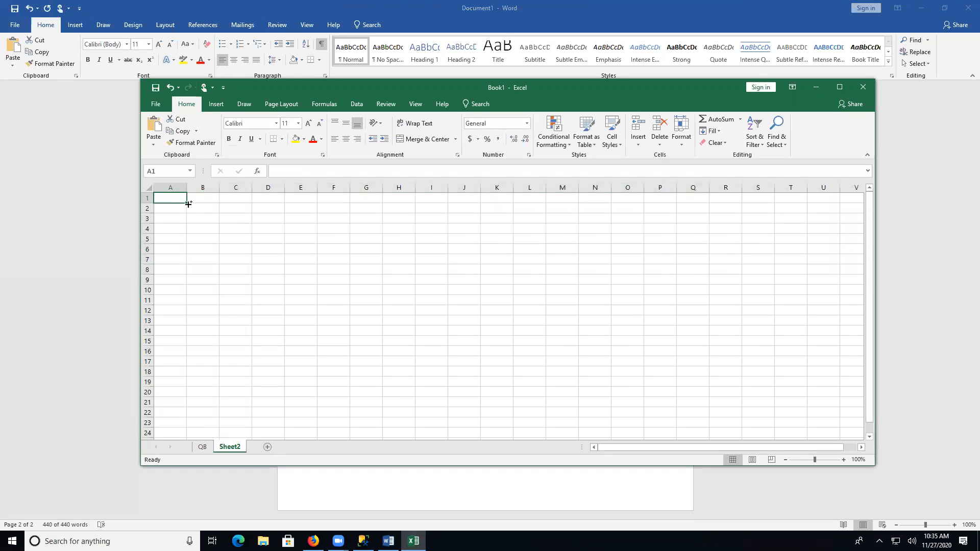
{"action": "key", "text": "ctrl+v"}
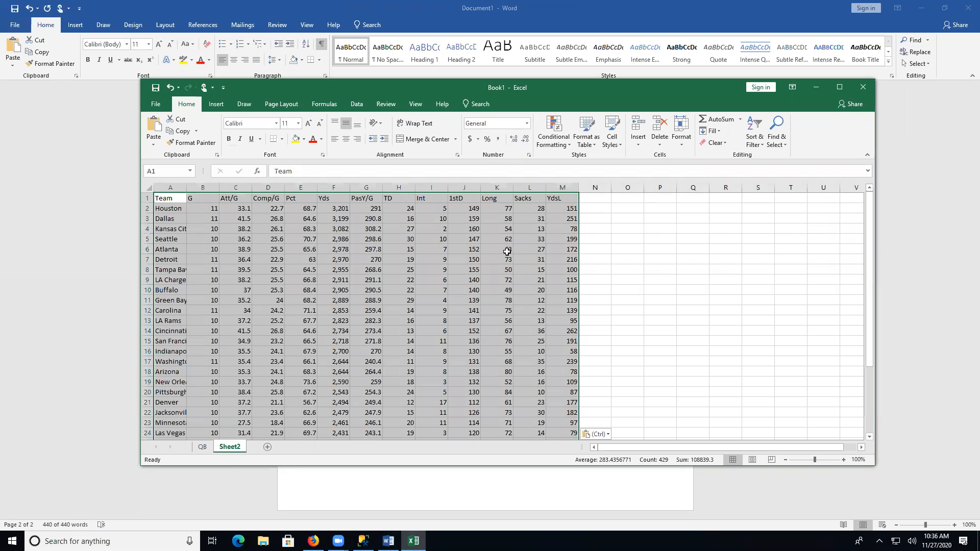
Widen column A of Sheet2 so the full team names fit
{"action": "scroll", "coordinate": [506, 251], "scroll_direction": "down", "scroll_amount": 2}
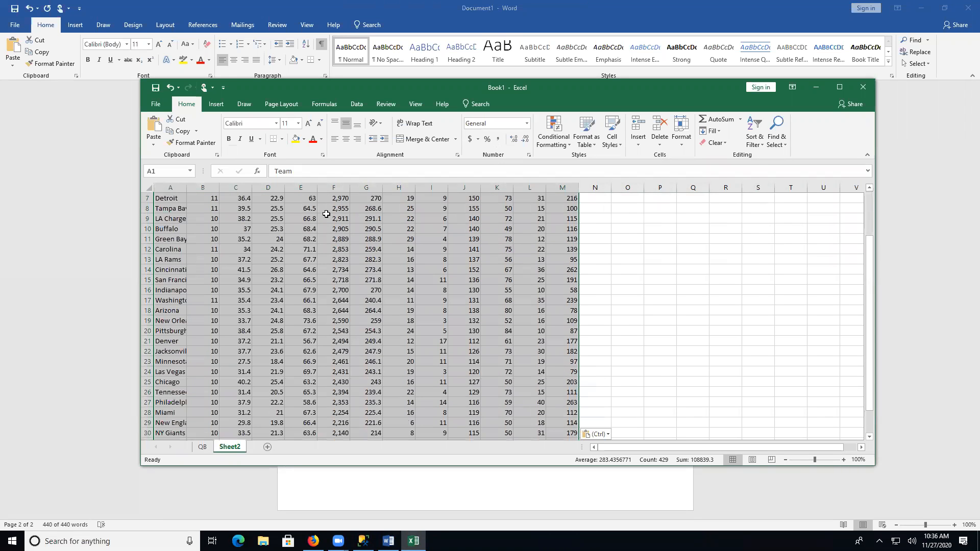
{"action": "left_click_drag", "start_coordinate": [188, 191], "coordinate": [207, 191]}
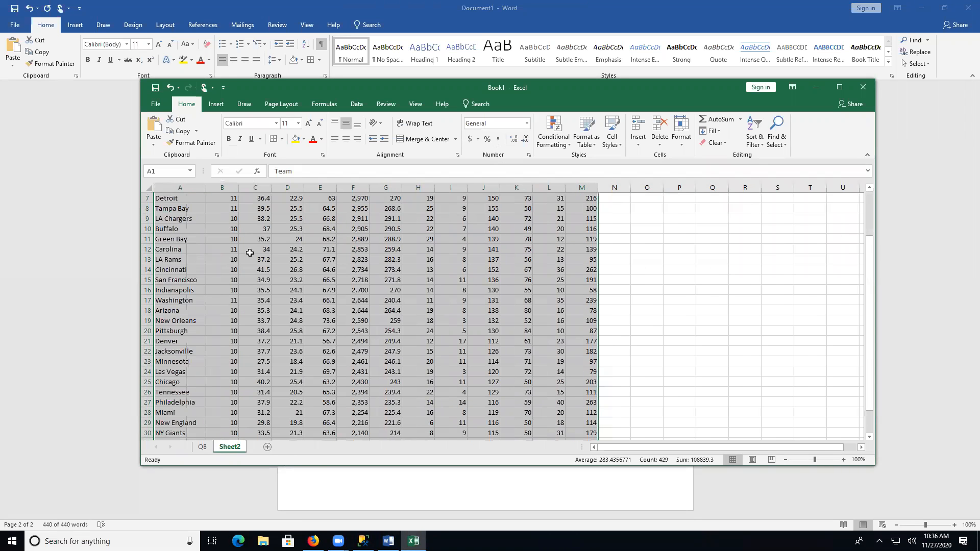
{"action": "scroll", "coordinate": [255, 244], "scroll_direction": "up", "scroll_amount": 2}
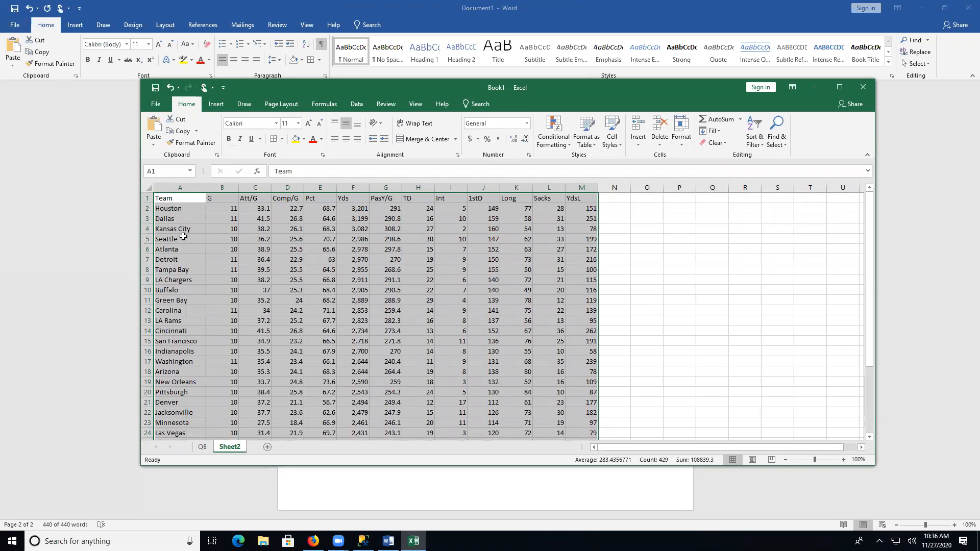
Compare the team columns on QB and Sheet2, and insert a blank column before the G column on Sheet2
{"action": "left_click", "coordinate": [204, 447]}
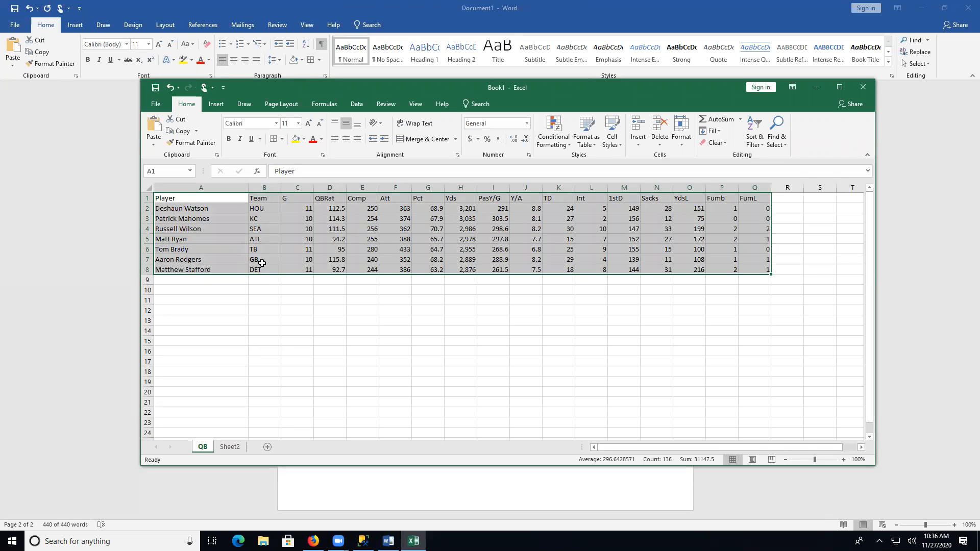
{"action": "left_click", "coordinate": [230, 446]}
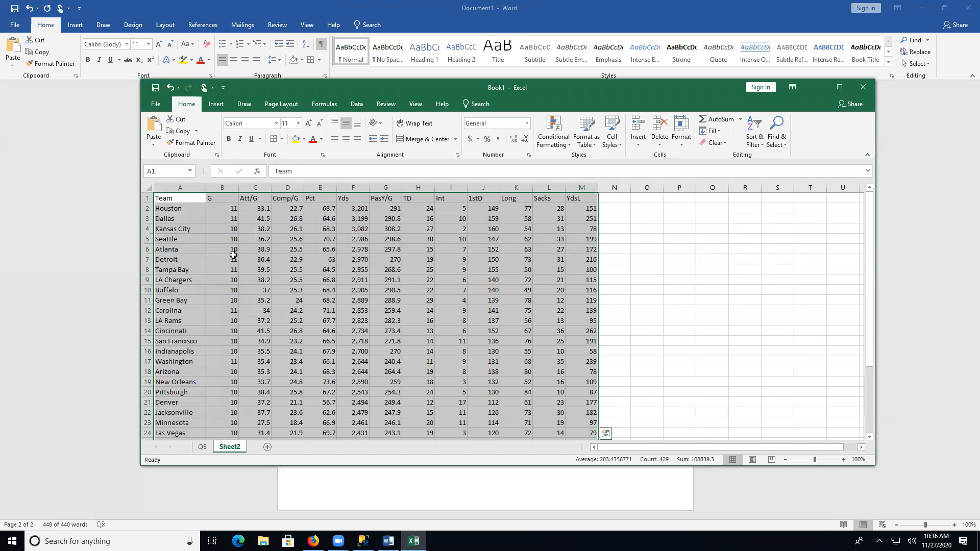
{"action": "left_click", "coordinate": [362, 249]}
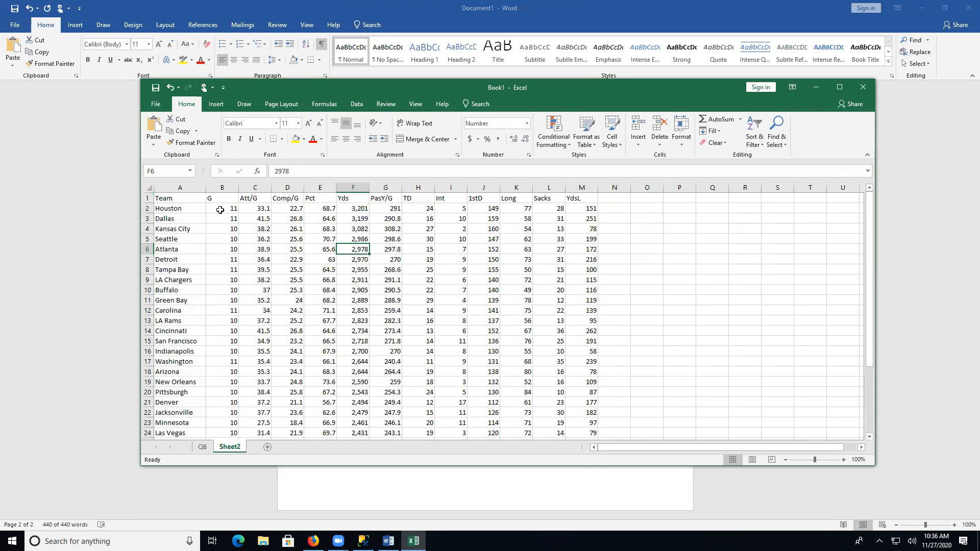
{"action": "right_click", "coordinate": [222, 189]}
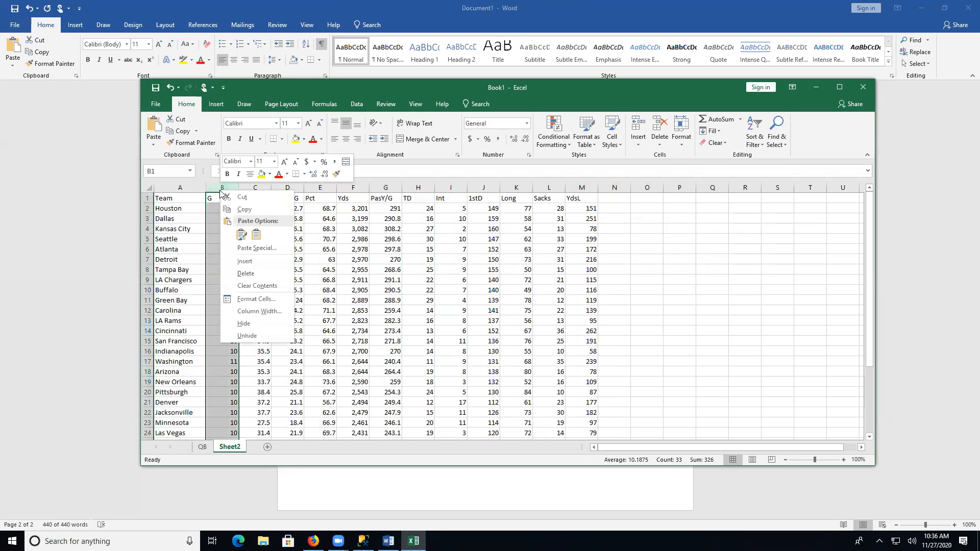
{"action": "left_click", "coordinate": [263, 262]}
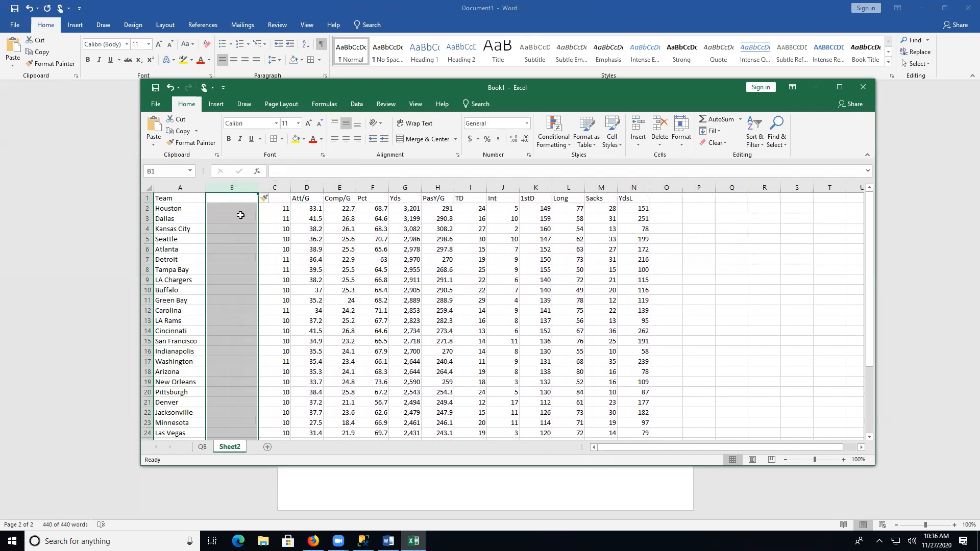
Change the header in A1 to City and enter Team as the header in B1
{"action": "left_click", "coordinate": [162, 199]}
{"action": "type", "text": "City"}
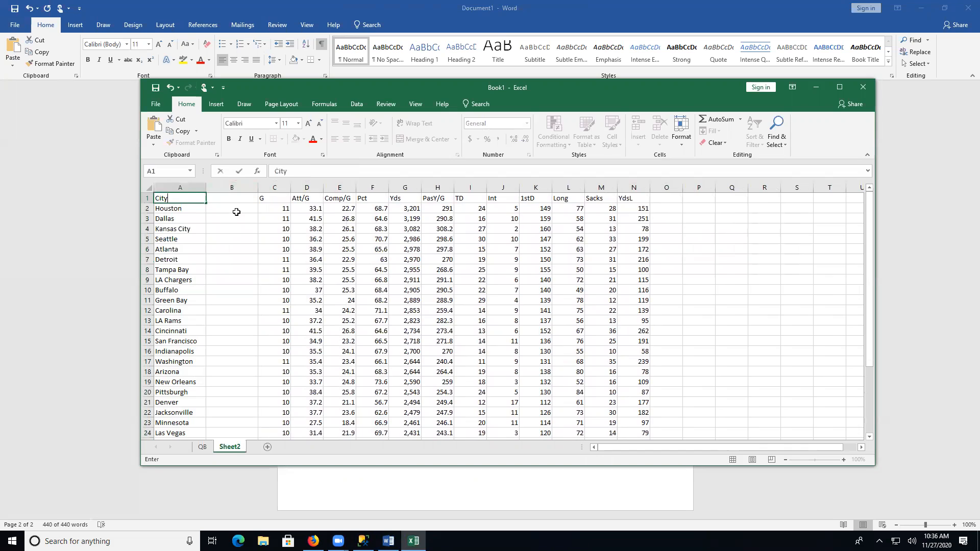
{"action": "key", "text": "Tab"}
{"action": "type", "text": "Te"}
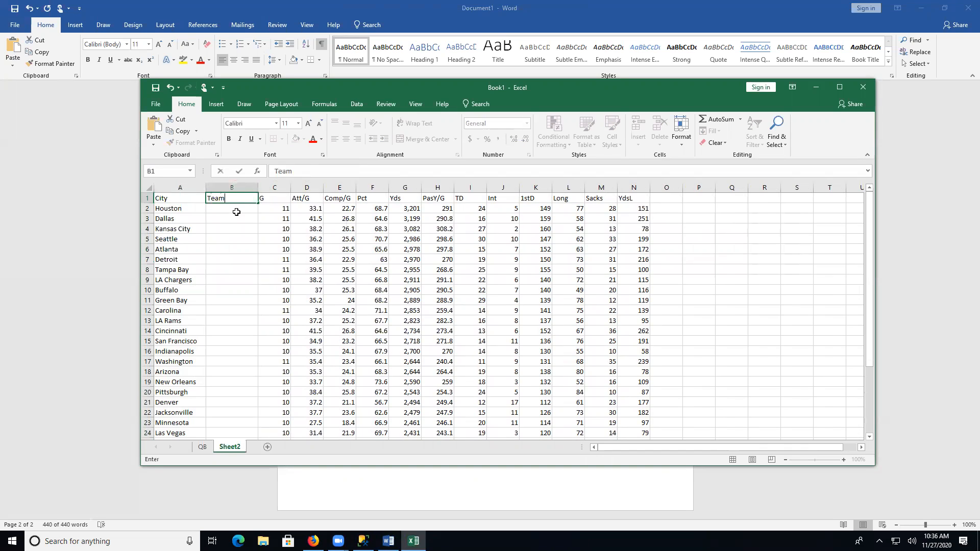
Enter the abbreviation HOU for Houston in cell B2
{"action": "left_click", "coordinate": [236, 212]}
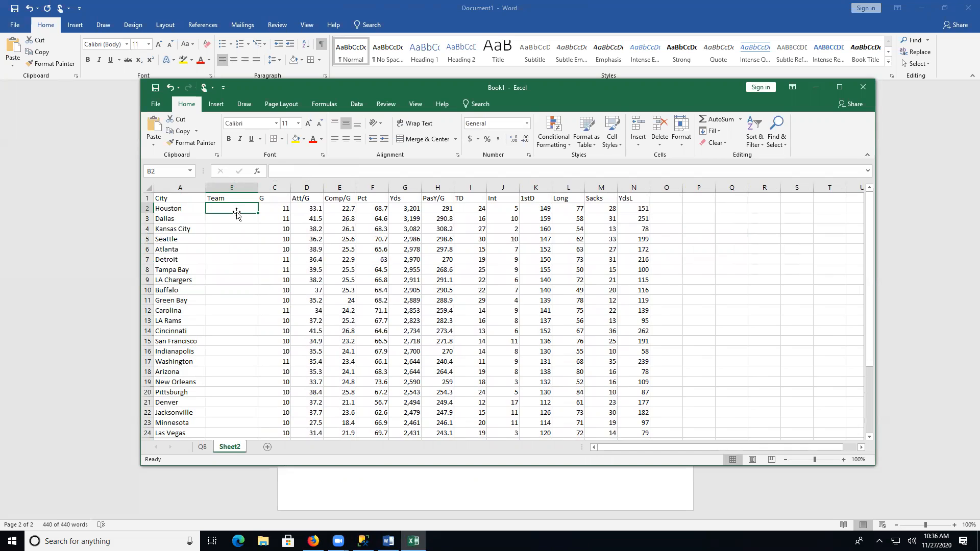
{"action": "type", "text": "HOU"}
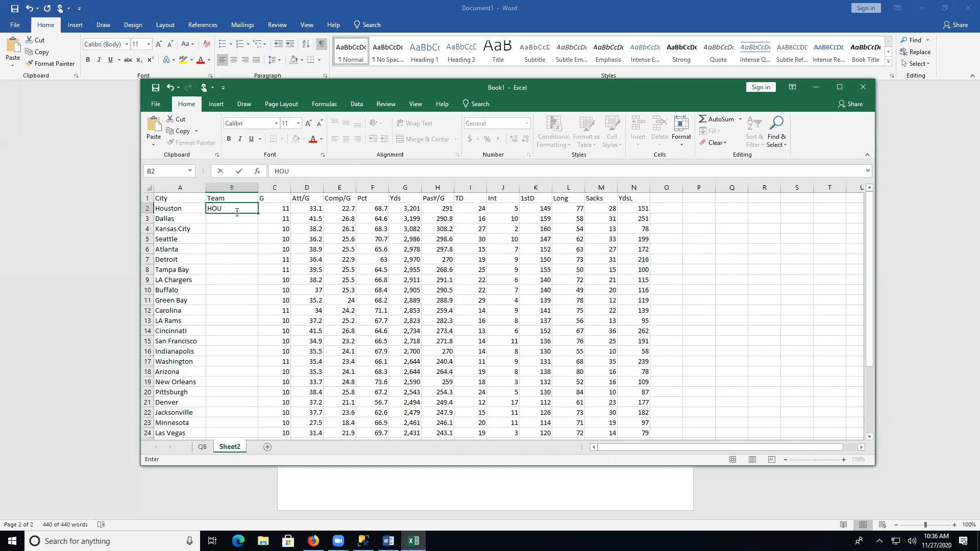
{"action": "key", "text": "Return"}
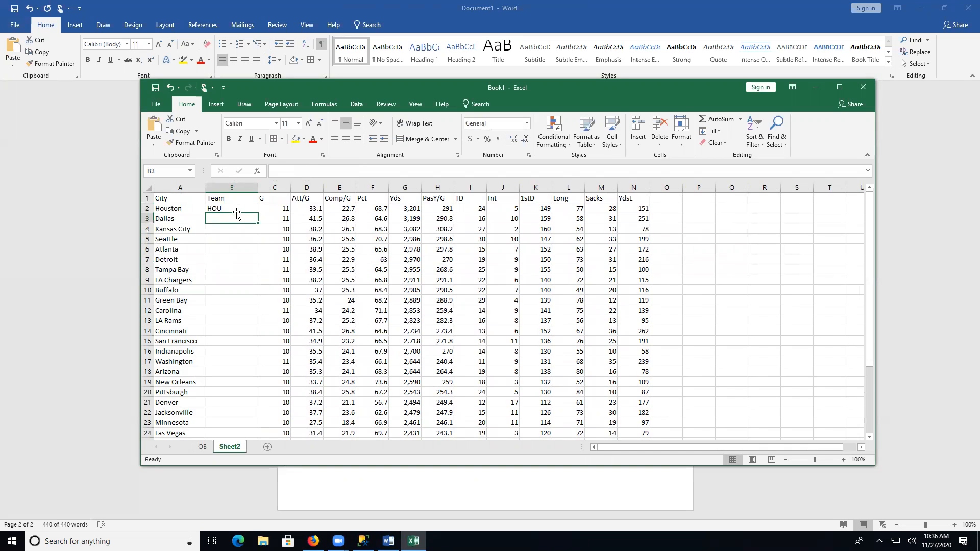
Try to Flash Fill the remaining team abbreviations in column B, starting with DAL in B3, and review the list
{"action": "type", "text": "DAL"}
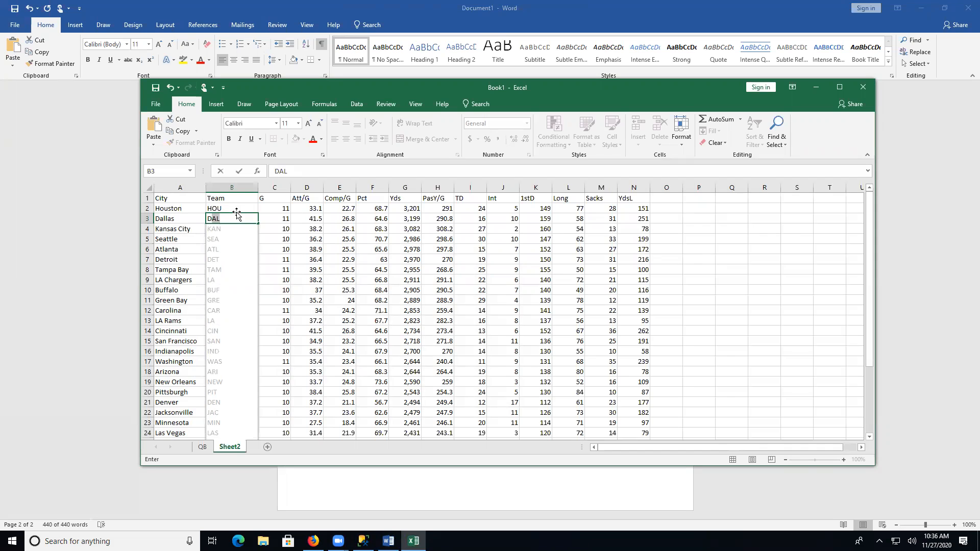
{"action": "left_click", "coordinate": [236, 210]}
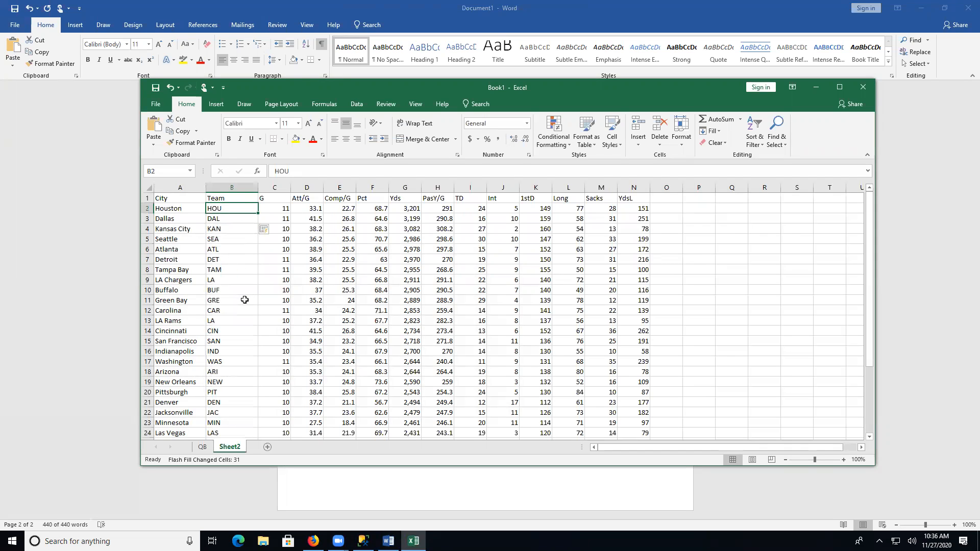
{"action": "scroll", "coordinate": [245, 300], "scroll_direction": "down", "scroll_amount": 7}
{"action": "scroll", "coordinate": [244, 300], "scroll_direction": "up", "scroll_amount": 3}
{"action": "scroll", "coordinate": [245, 299], "scroll_direction": "up", "scroll_amount": 4}
Undo the Flash Fill of abbreviations below B2 and return to cell B2
{"action": "left_click_drag", "start_coordinate": [227, 218], "coordinate": [228, 424]}
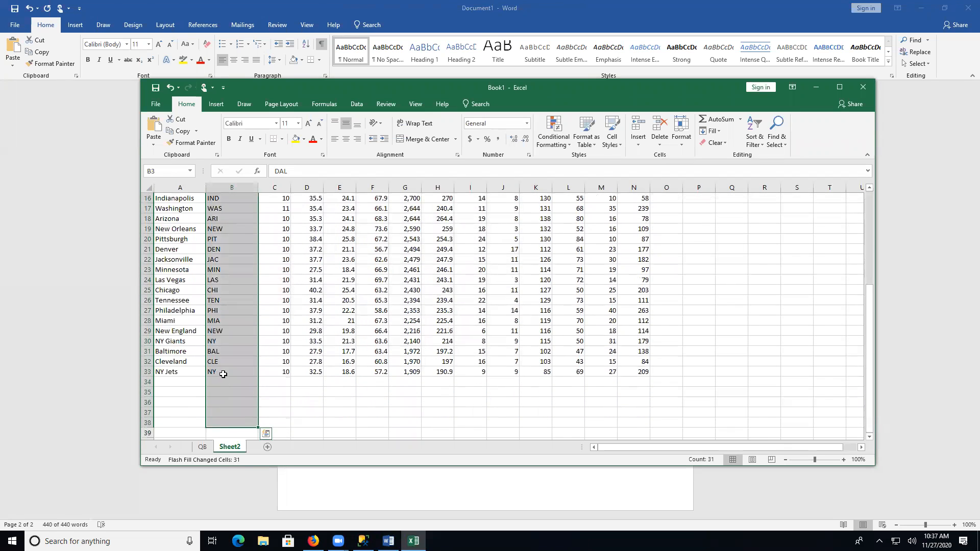
{"action": "key", "text": "ctrl+z"}
{"action": "left_click", "coordinate": [237, 217]}
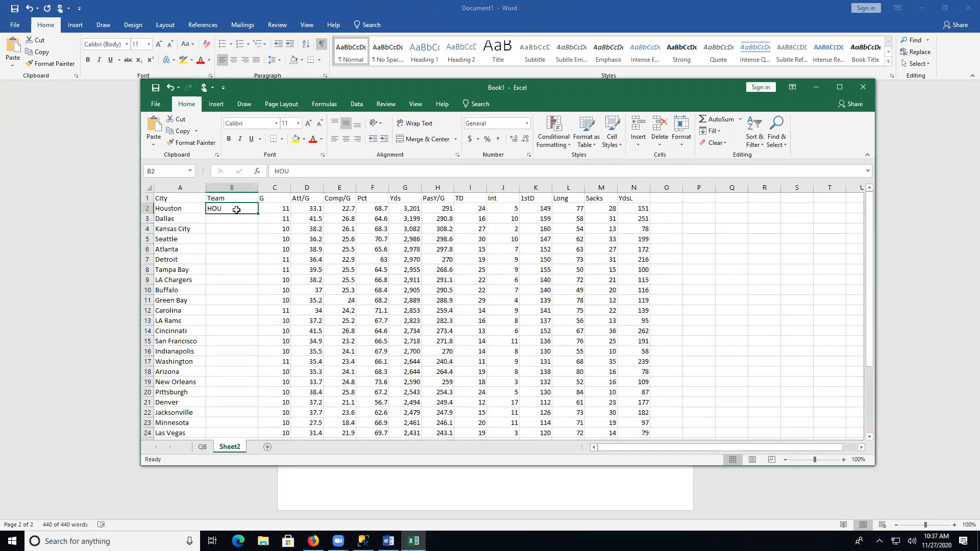
Enter the abbreviations DAL for Dallas in B3 and KC for Kansas City in B4
{"action": "type", "text": "DAL"}
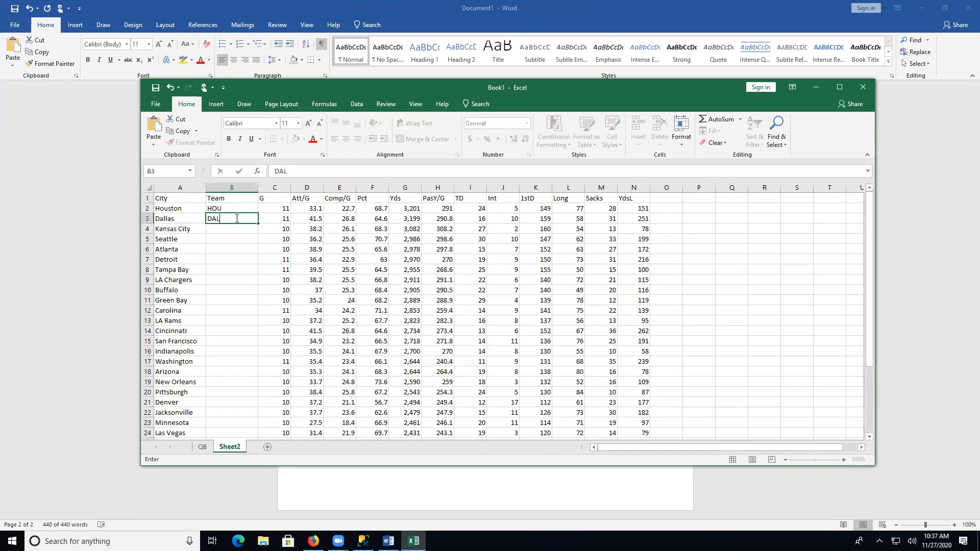
{"action": "key", "text": "Return"}
{"action": "type", "text": "K"}
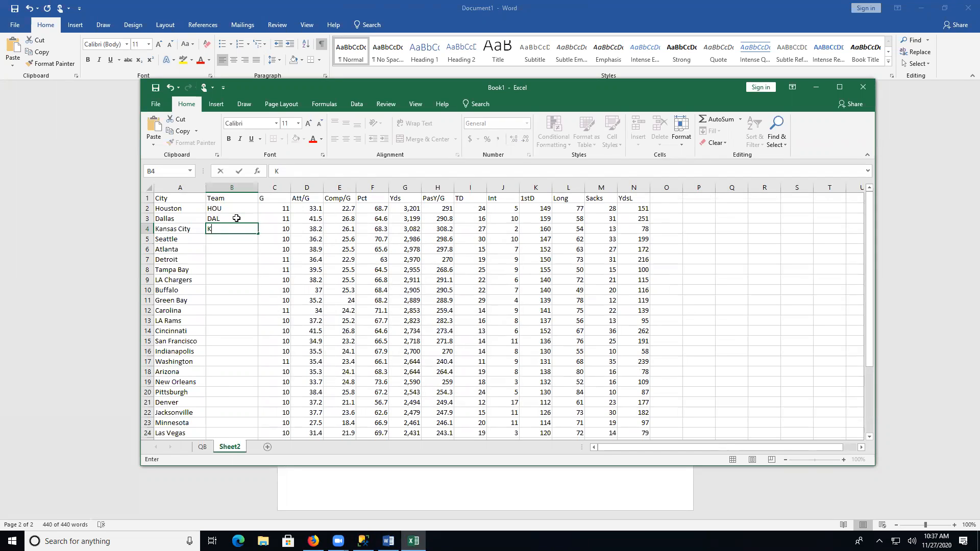
{"action": "type", "text": "CKAN"}
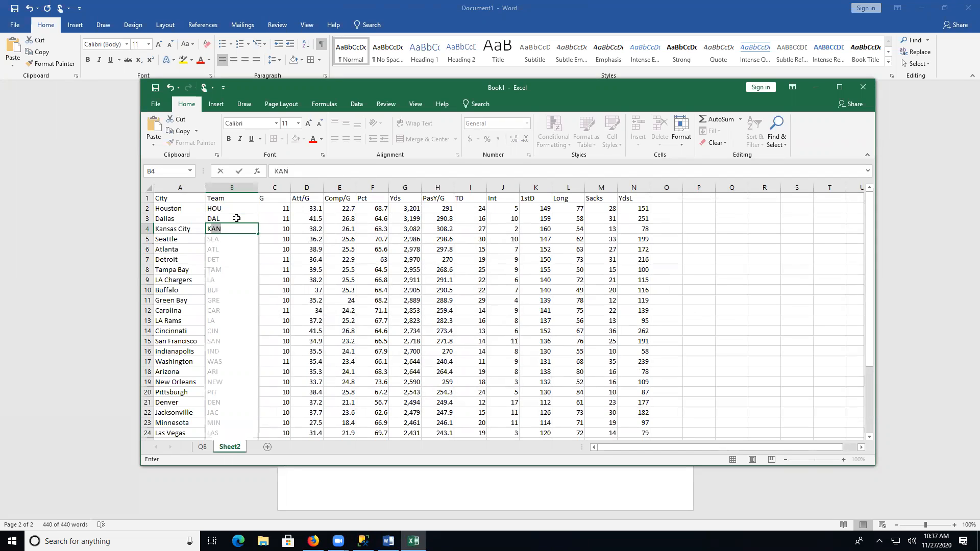
{"action": "key", "text": "BackSpace"}
{"action": "key", "text": "BackSpace"}
{"action": "type", "text": "C"}
{"action": "left_click", "coordinate": [236, 217]}
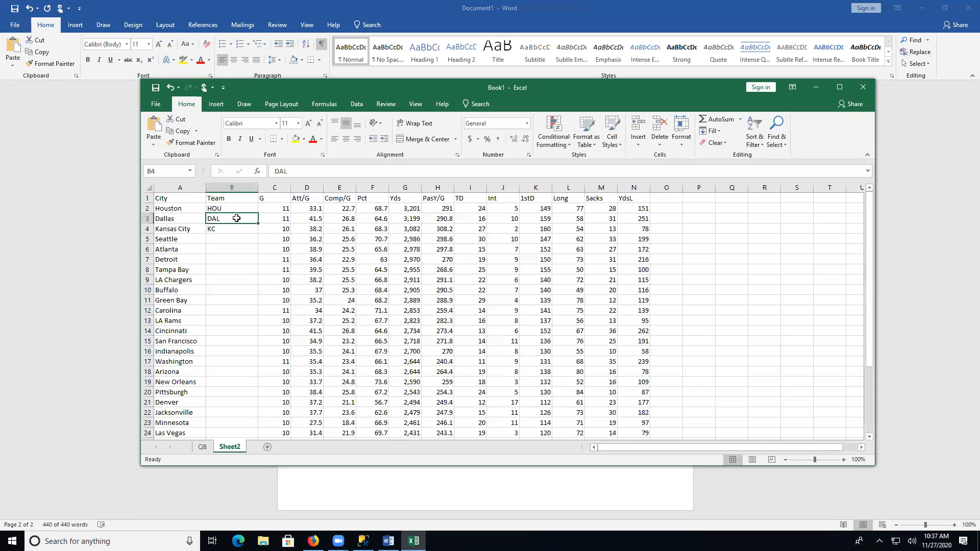
Enter SEA for Seattle in B5 and accept the Flash Fill suggestions for the remaining team abbreviations
{"action": "key", "text": "Down"}
{"action": "key", "text": "Down"}
{"action": "type", "text": "SEA"}
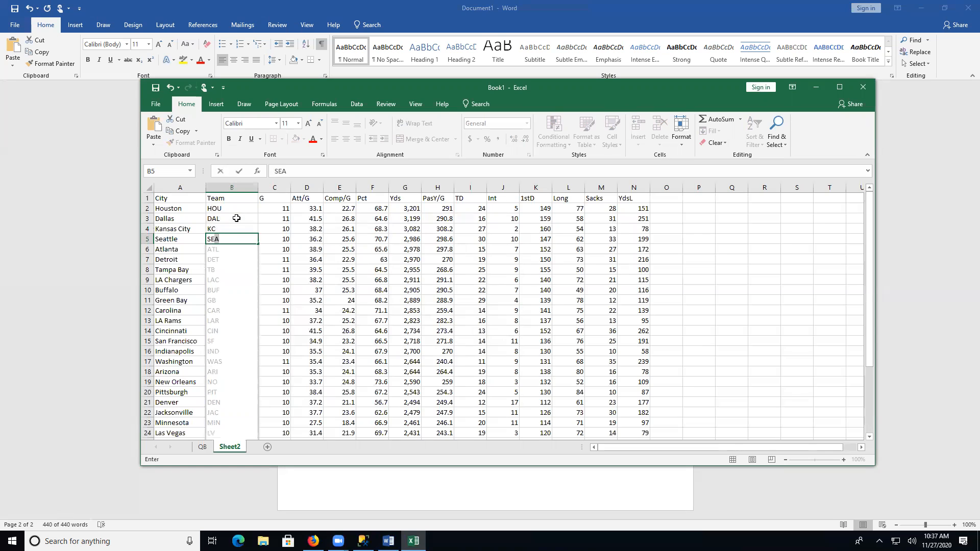
{"action": "key", "text": "Up"}
Review the filled abbreviations in column B against the city names, including the two-word cities and the LA and NY teams
{"action": "left_click", "coordinate": [223, 267]}
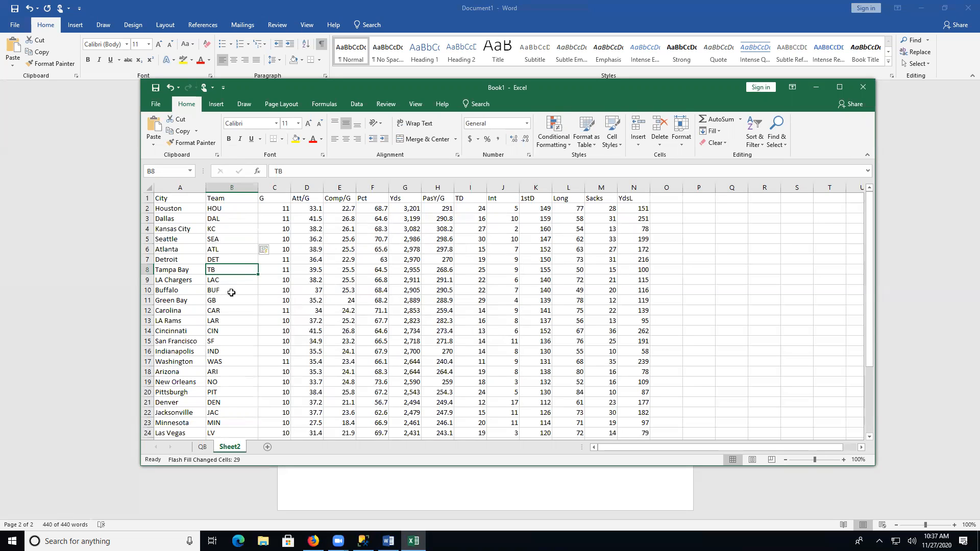
{"action": "left_click", "coordinate": [182, 280]}
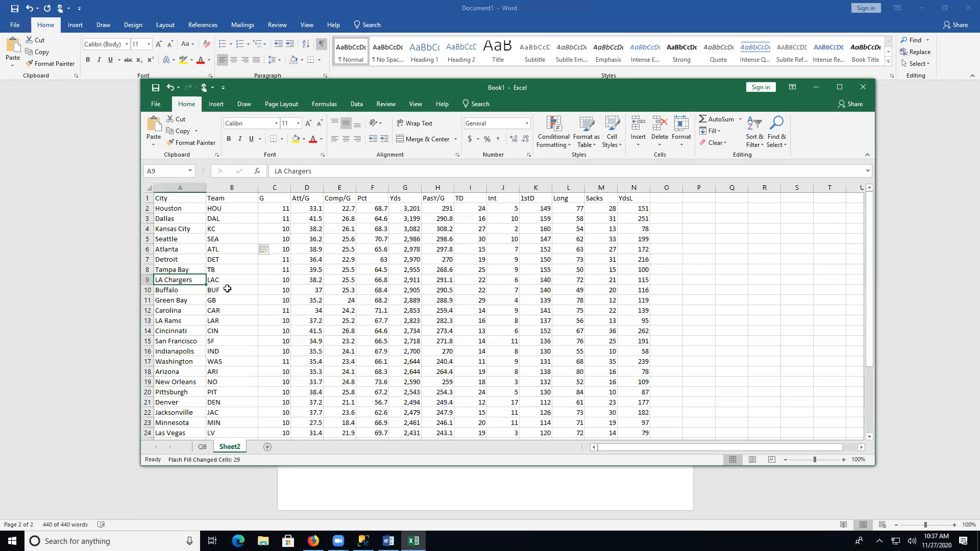
{"action": "left_click", "coordinate": [232, 280]}
{"action": "scroll", "coordinate": [235, 293], "scroll_direction": "down", "scroll_amount": 5}
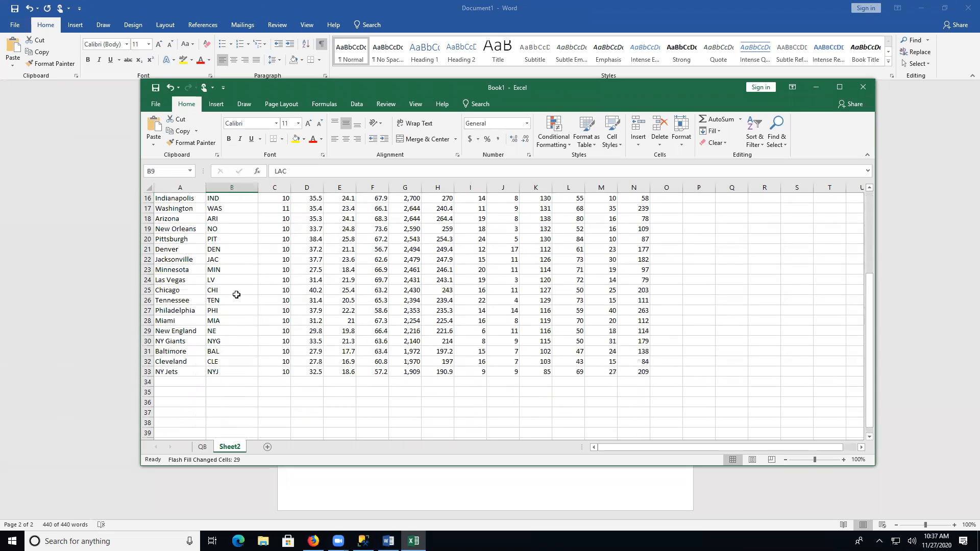
{"action": "left_click", "coordinate": [250, 370]}
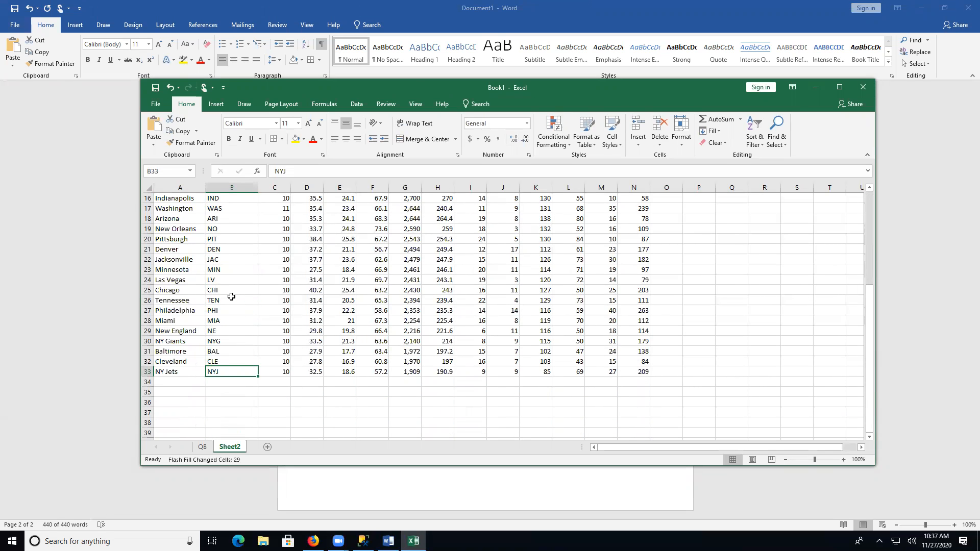
{"action": "left_click", "coordinate": [232, 341]}
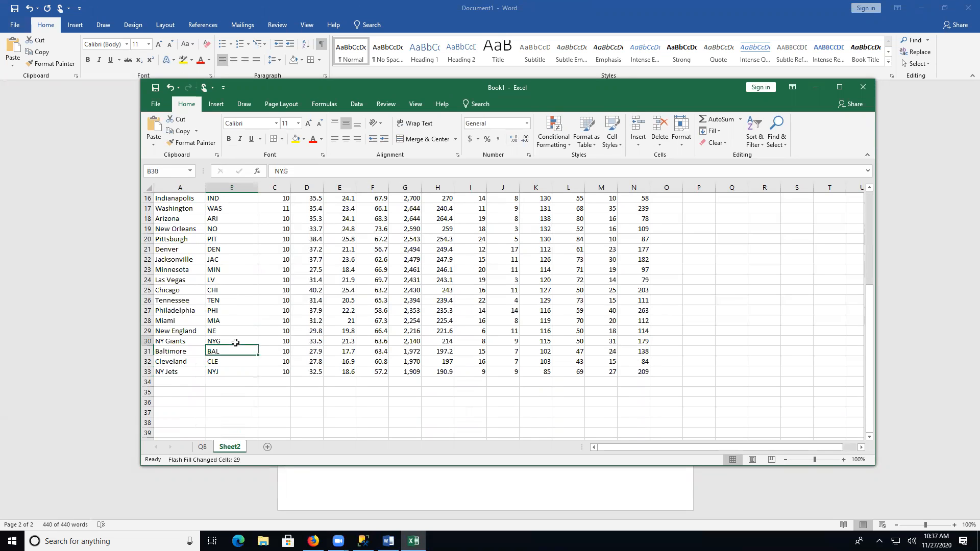
{"action": "scroll", "coordinate": [248, 339], "scroll_direction": "up", "scroll_amount": 4}
{"action": "scroll", "coordinate": [247, 339], "scroll_direction": "up", "scroll_amount": 1}
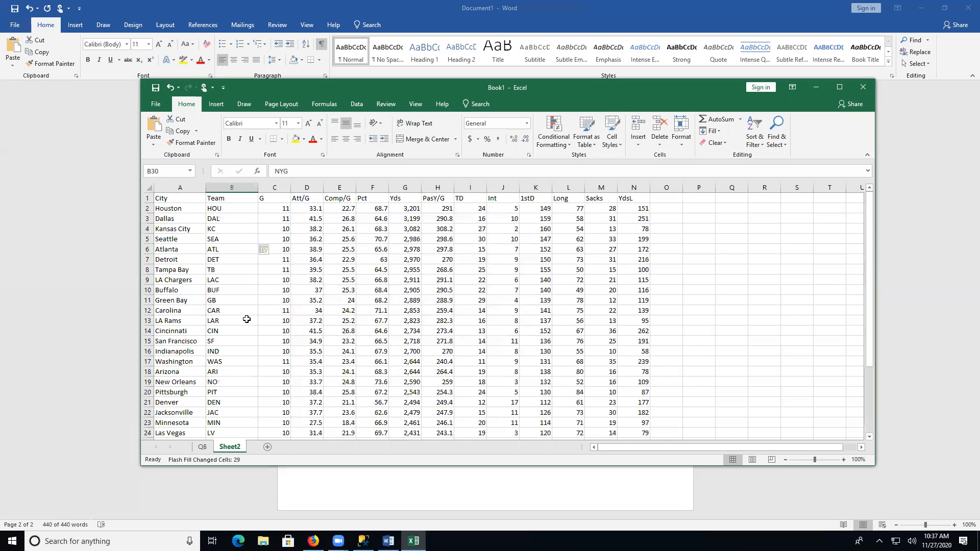
{"action": "scroll", "coordinate": [247, 320], "scroll_direction": "down", "scroll_amount": 4}
{"action": "scroll", "coordinate": [246, 321], "scroll_direction": "up", "scroll_amount": 4}
{"action": "scroll", "coordinate": [235, 407], "scroll_direction": "down", "scroll_amount": 3}
{"action": "scroll", "coordinate": [234, 406], "scroll_direction": "up", "scroll_amount": 3}
Rename the Sheet2 worksheet as Team
{"action": "right_click", "coordinate": [232, 451]}
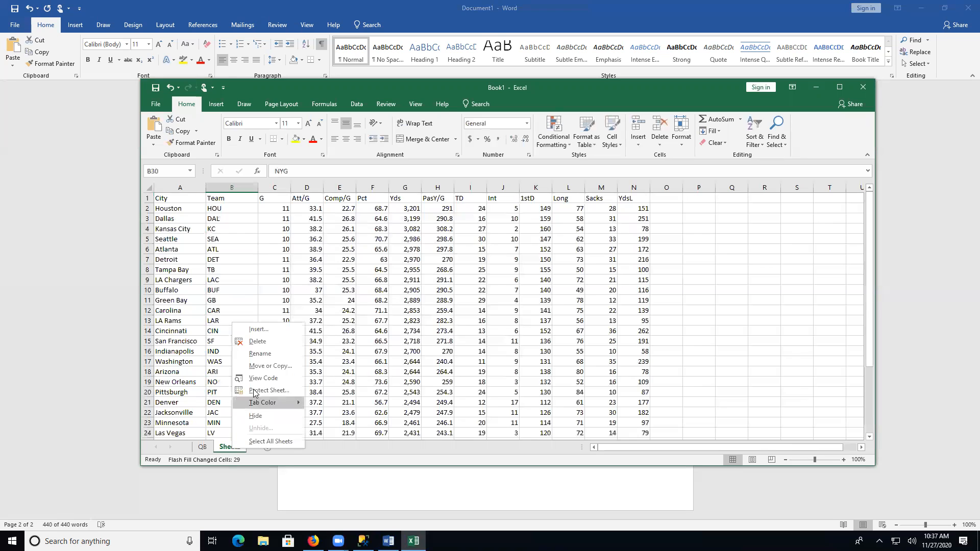
{"action": "left_click", "coordinate": [261, 353]}
{"action": "type", "text": "Team"}
{"action": "key", "text": "Return"}
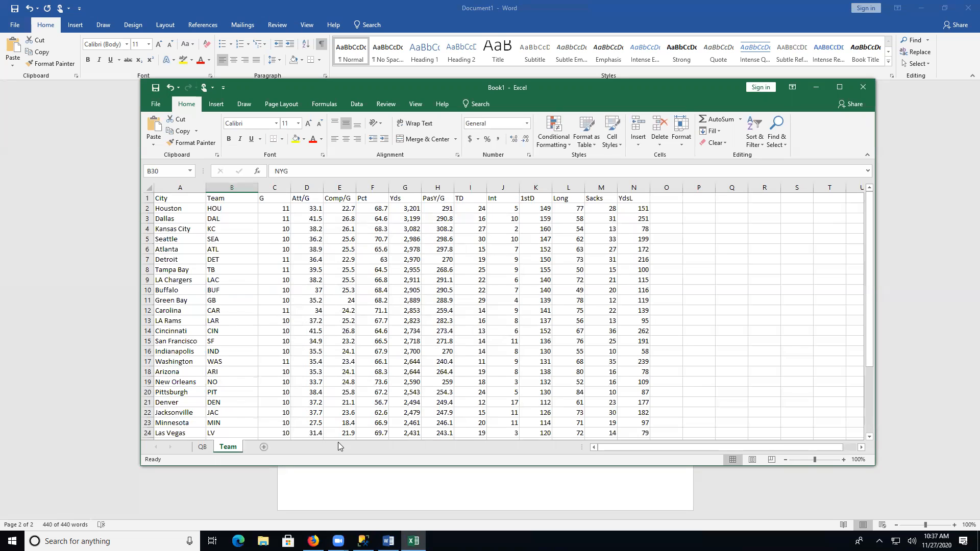
Save the workbook to the Desktop as nflpassing in Excel Workbook (*.xlsx) format
{"action": "left_click", "coordinate": [156, 105]}
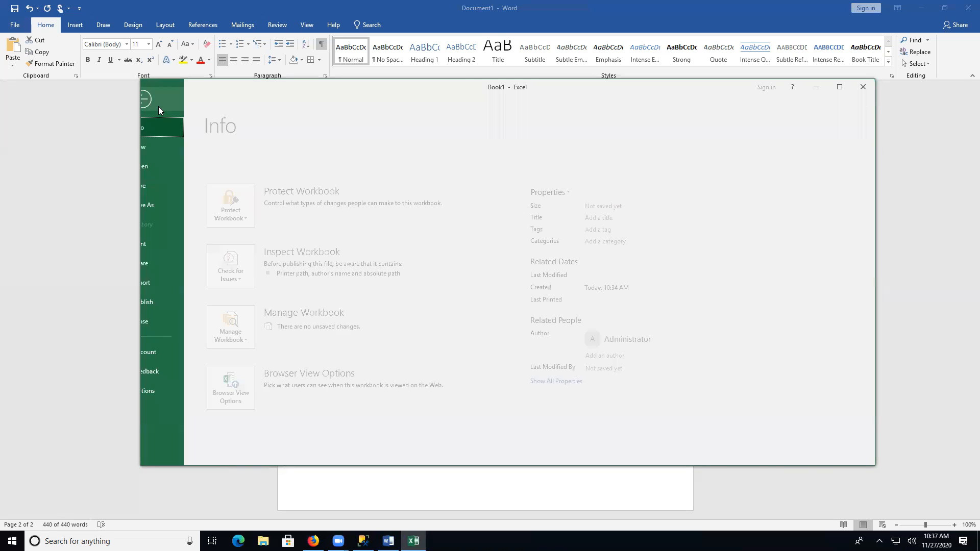
{"action": "left_click", "coordinate": [165, 206]}
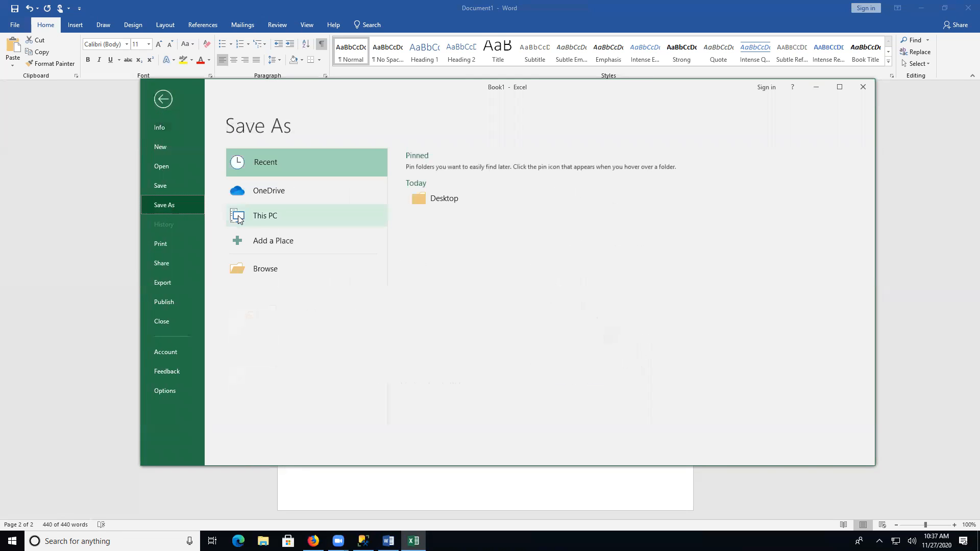
{"action": "left_click", "coordinate": [439, 201]}
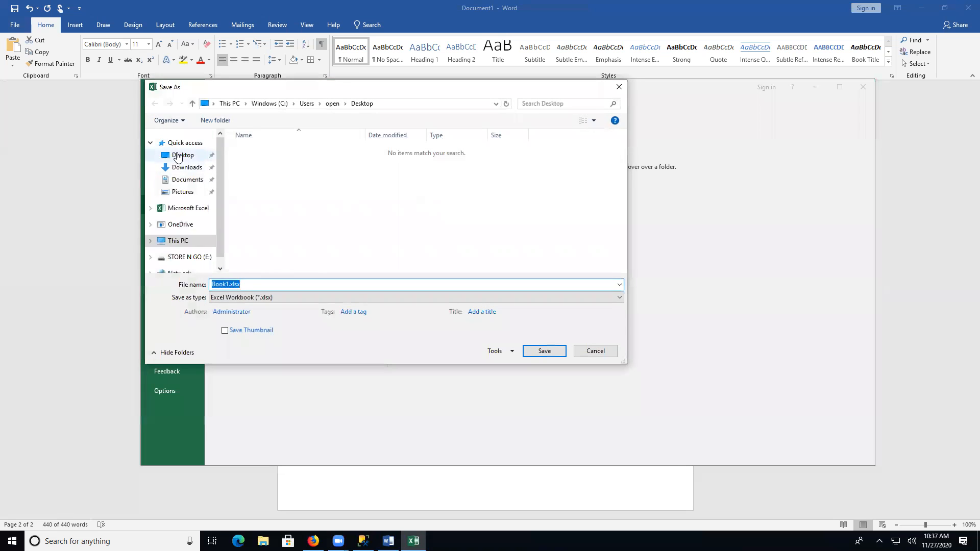
{"action": "left_click", "coordinate": [177, 156]}
{"action": "type", "text": "nflpassing"}
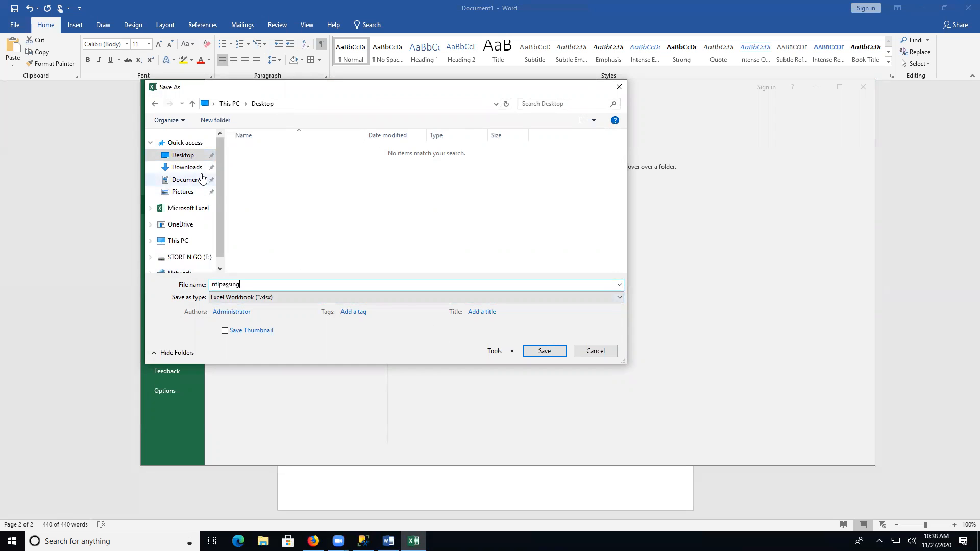
{"action": "left_click", "coordinate": [526, 351]}
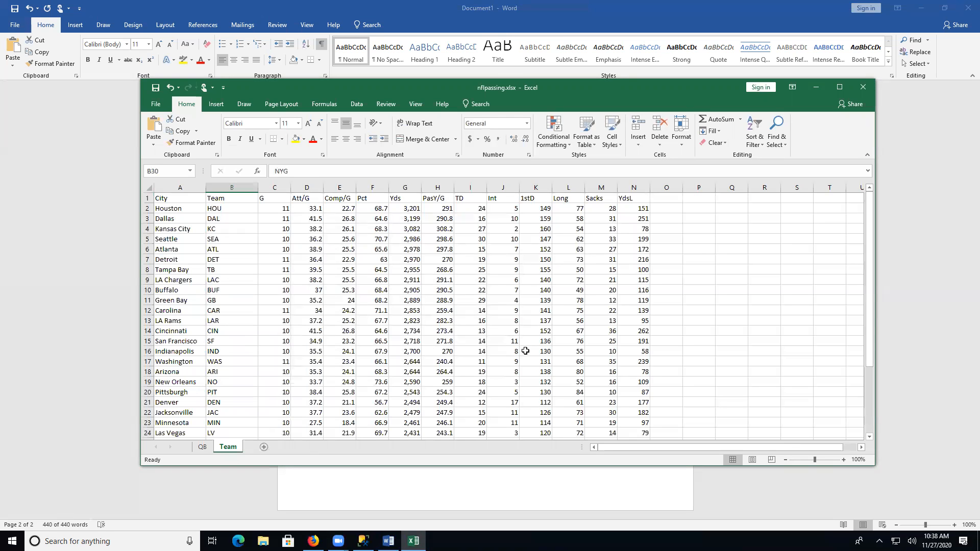
Check the QB and Team worksheets, and close the workbook and the Word document
{"action": "left_click", "coordinate": [203, 446]}
{"action": "left_click", "coordinate": [228, 446]}
{"action": "left_click", "coordinate": [866, 86]}
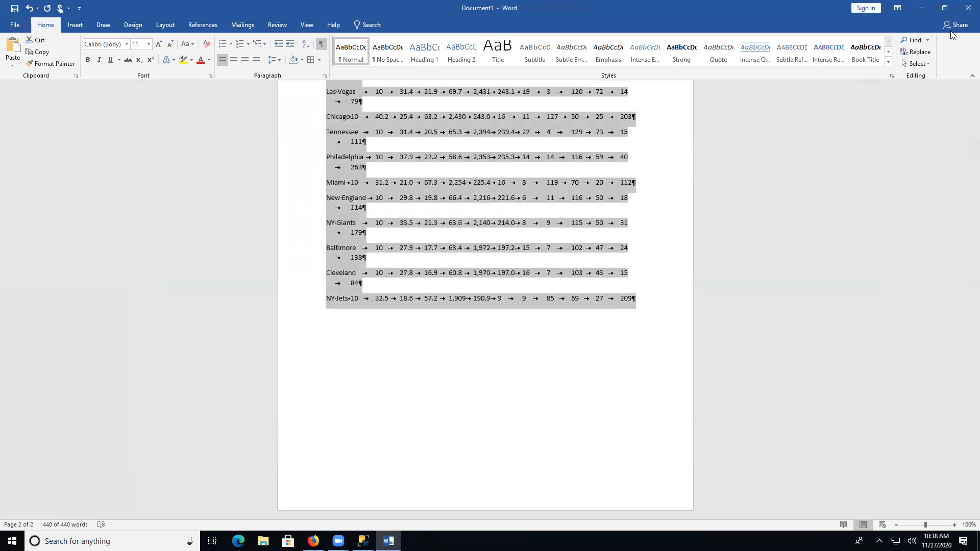
{"action": "left_click", "coordinate": [968, 8]}
{"action": "left_click", "coordinate": [478, 289]}
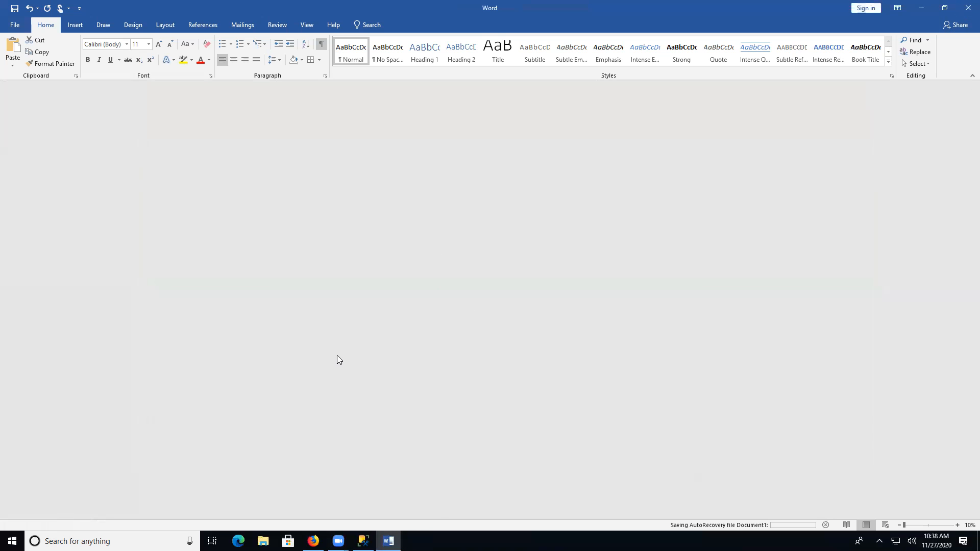
Switch to SQL Server Management Studio and create a new database named nflpassing
{"action": "left_click", "coordinate": [364, 541]}
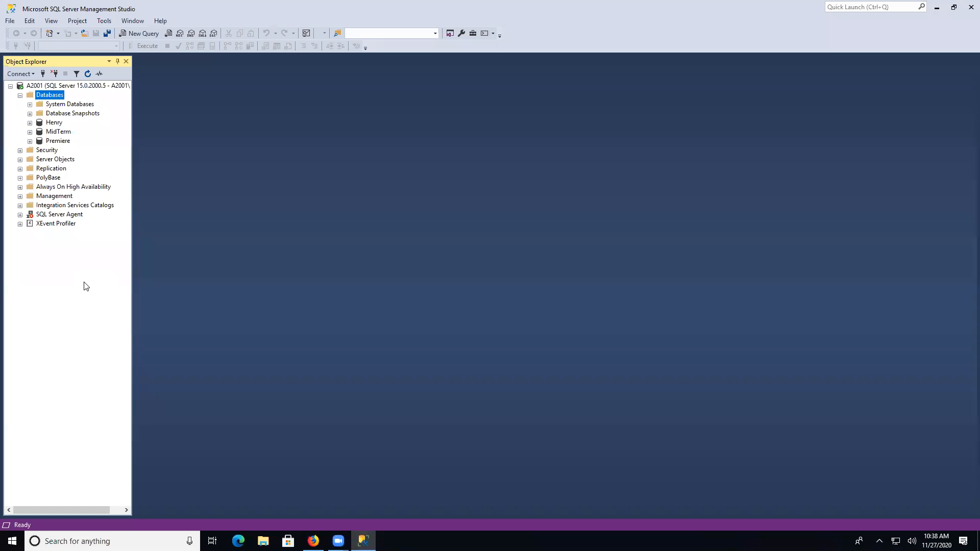
{"action": "right_click", "coordinate": [57, 98]}
{"action": "left_click", "coordinate": [95, 102]}
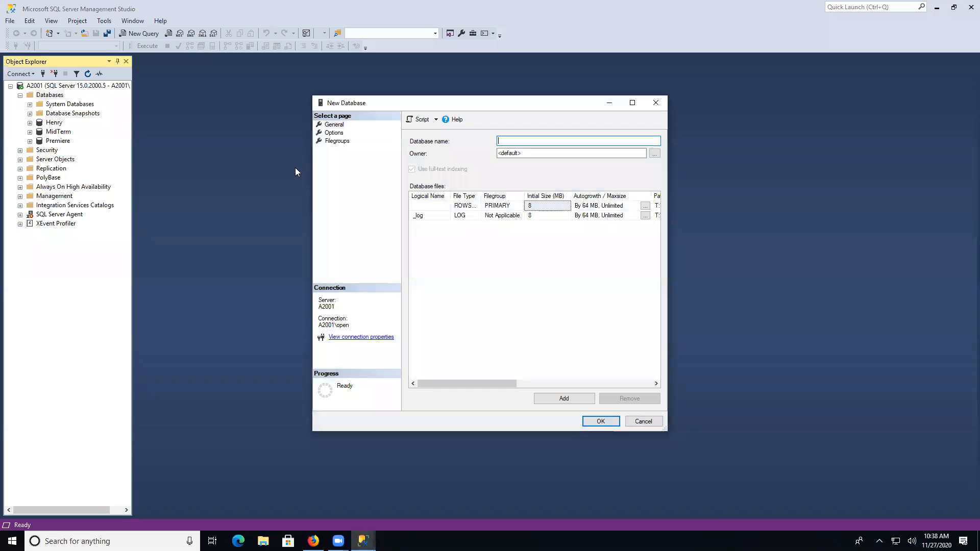
{"action": "type", "text": "nflpa"}
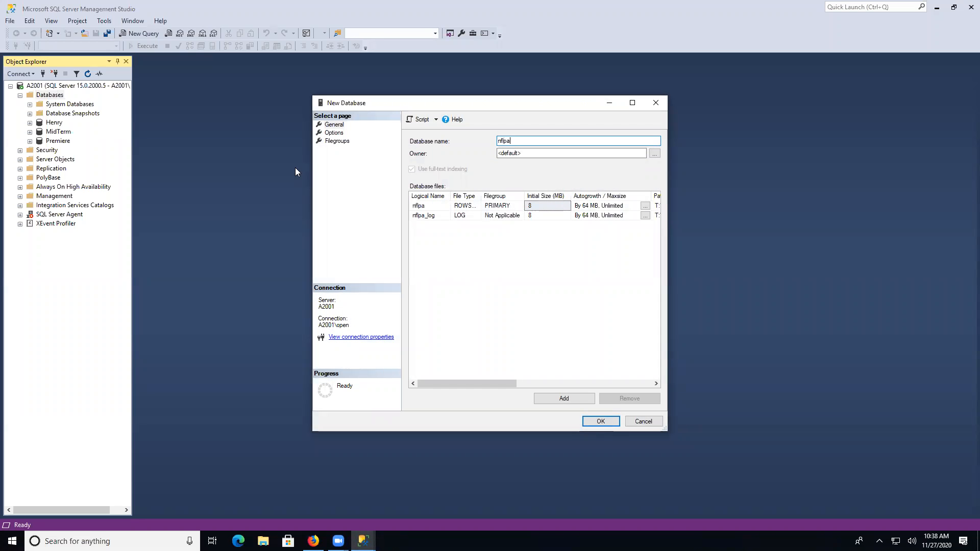
{"action": "type", "text": "ssing"}
{"action": "left_click", "coordinate": [606, 424]}
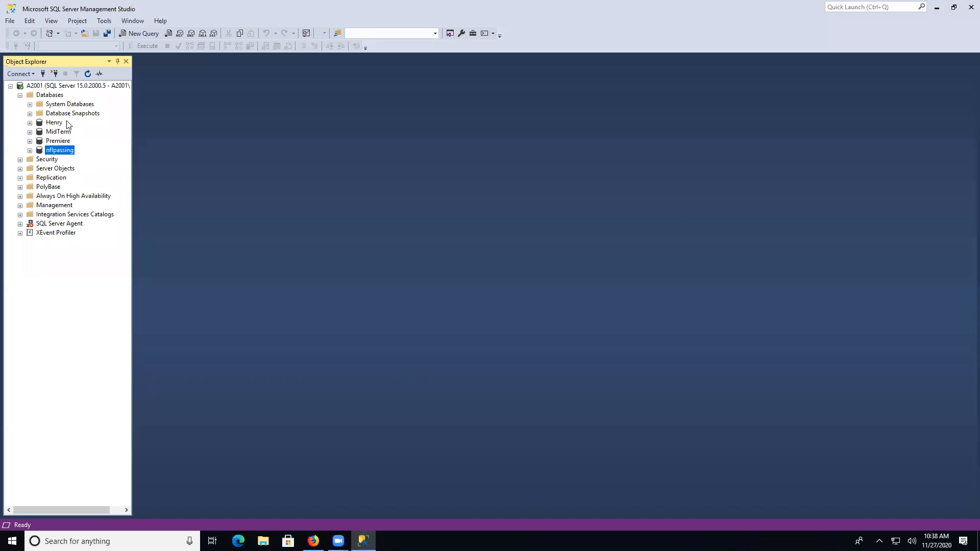
Expand the nflpassing database to view its object folders and look through its available commands
{"action": "left_click", "coordinate": [29, 151]}
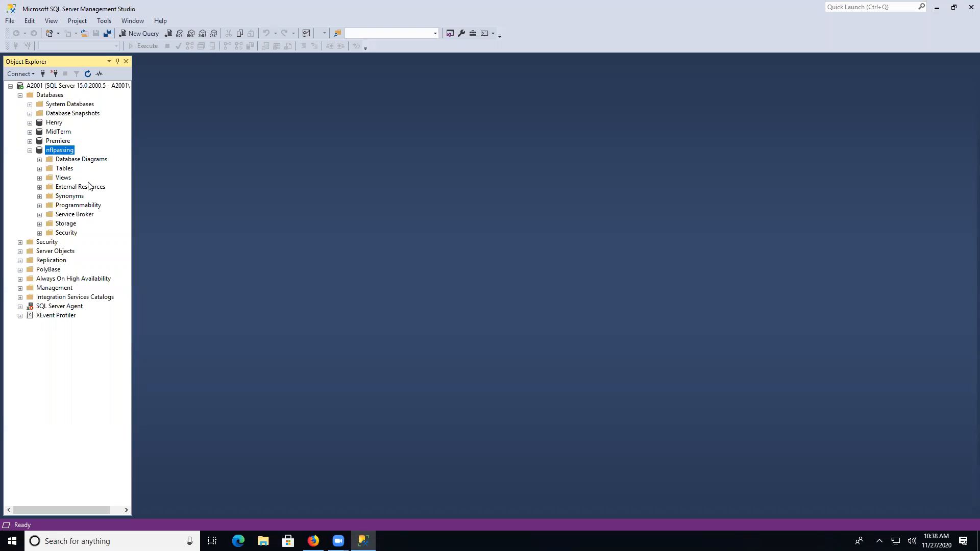
{"action": "right_click", "coordinate": [64, 155]}
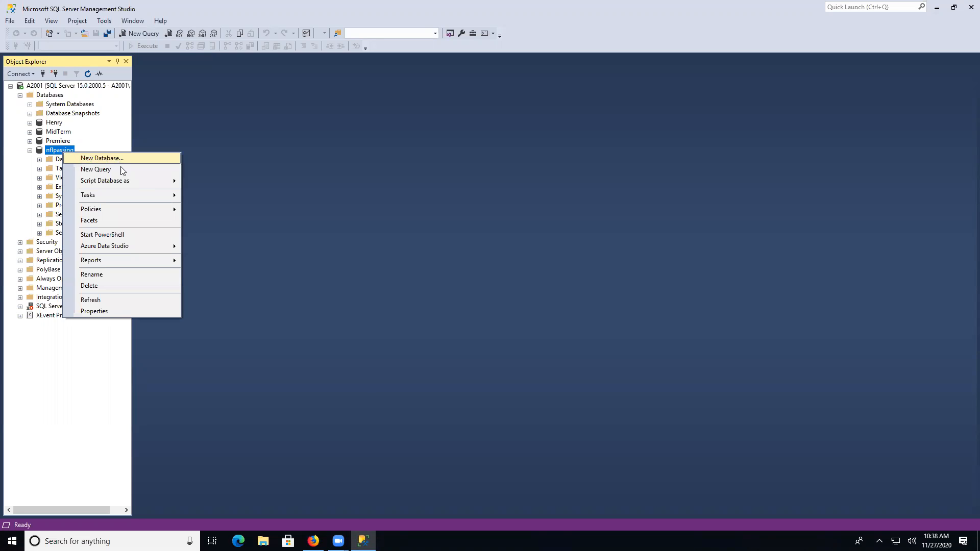
{"action": "left_click", "coordinate": [403, 163]}
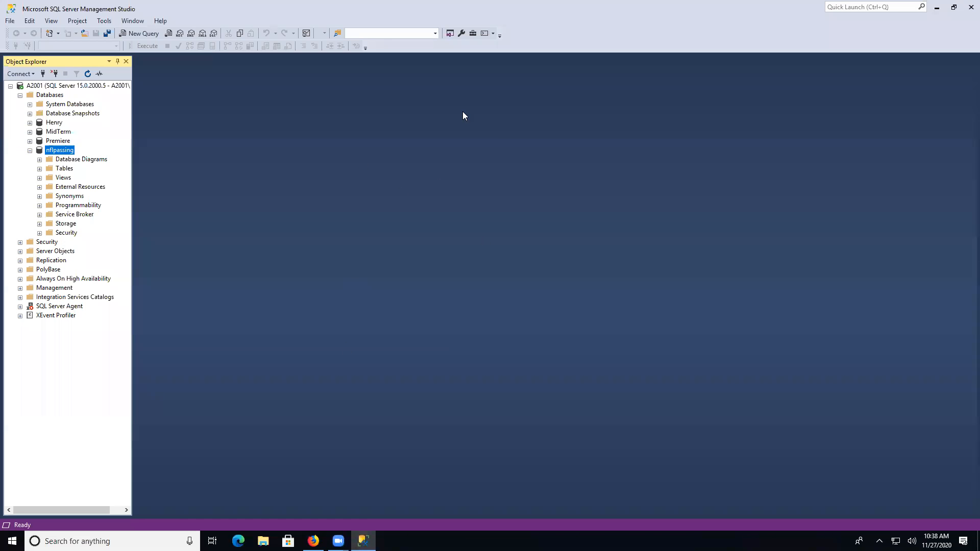
Minimize the browser and open the nflpassing workbook from the Desktop in Excel
{"action": "key", "text": "alt+Tab"}
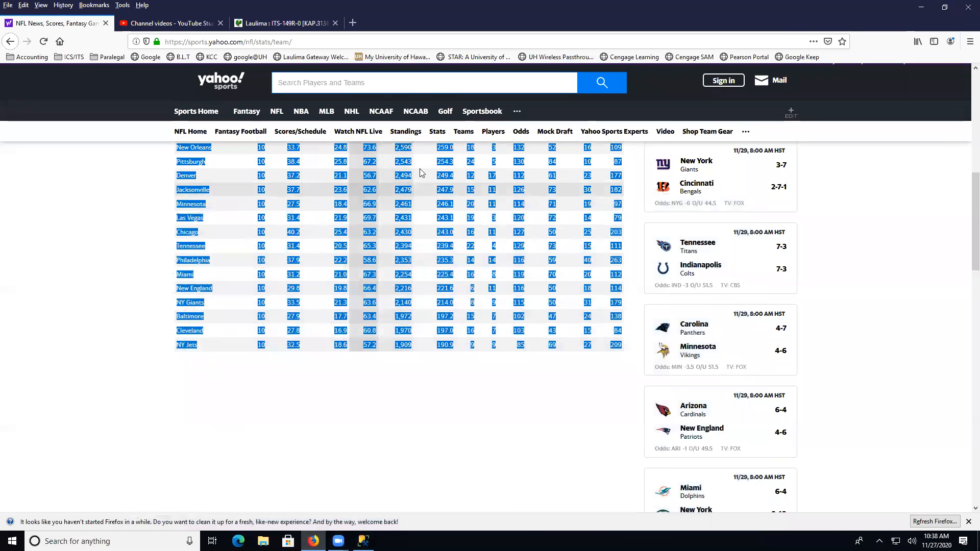
{"action": "left_click", "coordinate": [921, 8]}
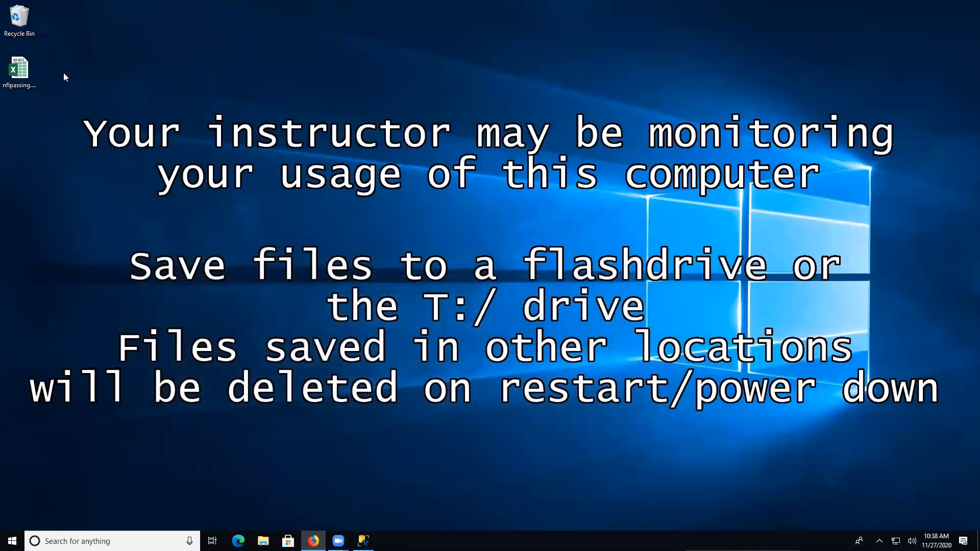
{"action": "left_click", "coordinate": [27, 75]}
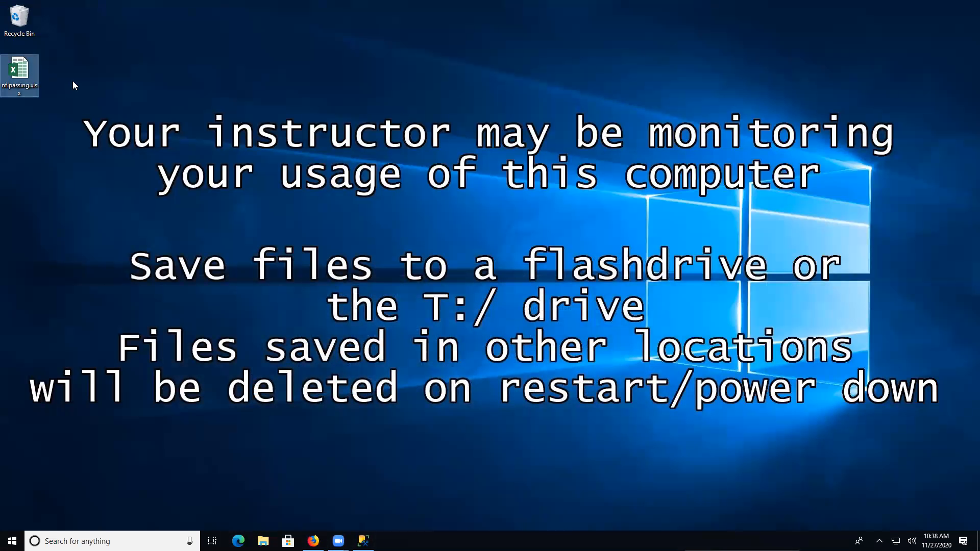
{"action": "double_click", "coordinate": [25, 77]}
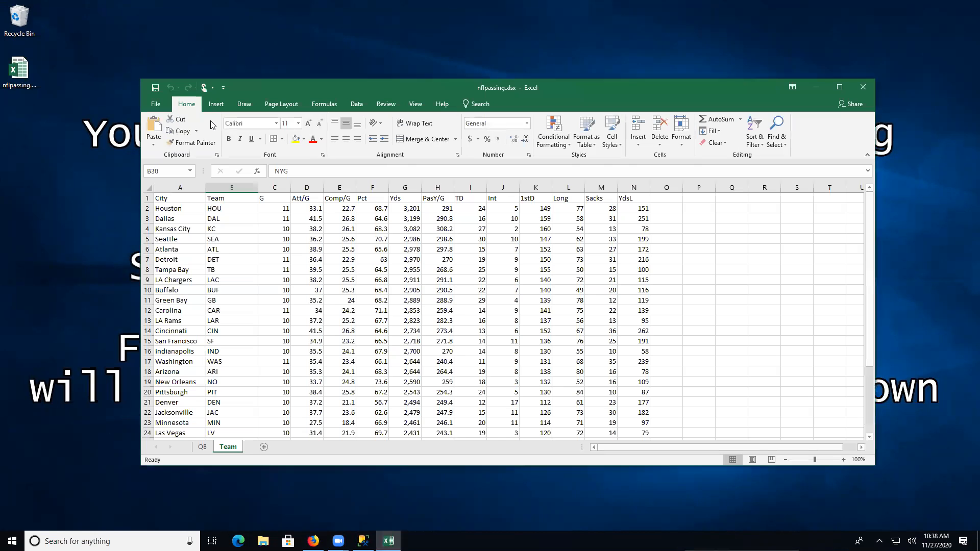
Save a copy of the workbook to the Desktop as nflpassing.xls in Excel 97-2003 Workbook format, and close Excel
{"action": "left_click", "coordinate": [161, 104]}
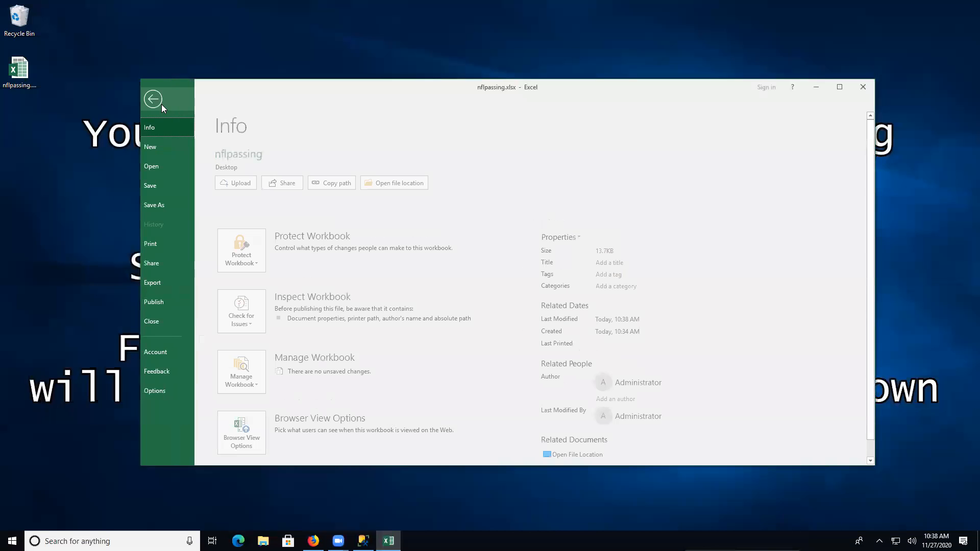
{"action": "left_click", "coordinate": [169, 204]}
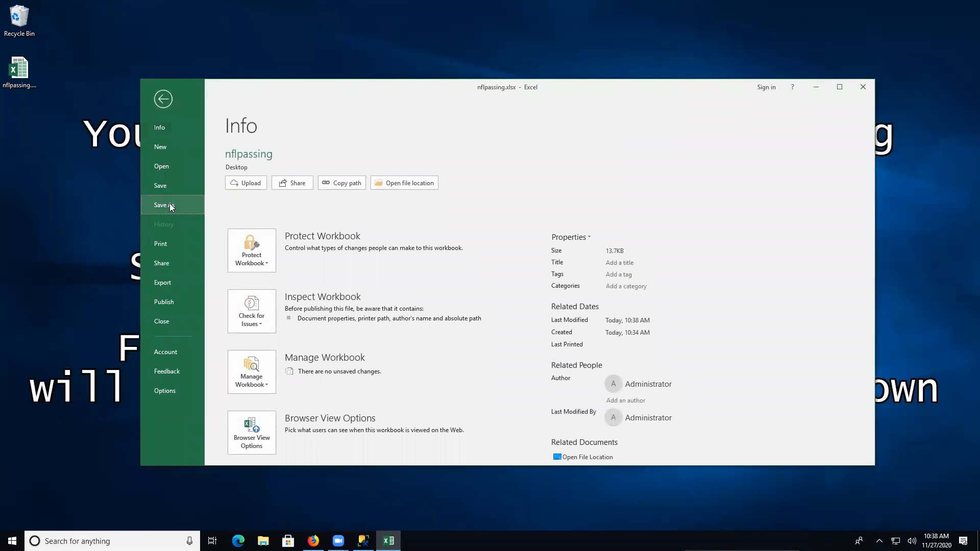
{"action": "left_click", "coordinate": [456, 198]}
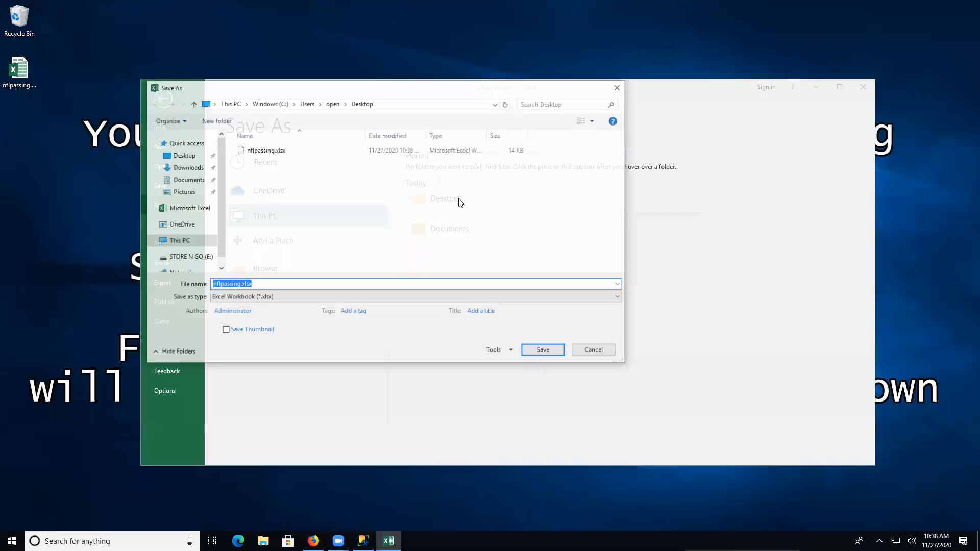
{"action": "left_click", "coordinate": [262, 300]}
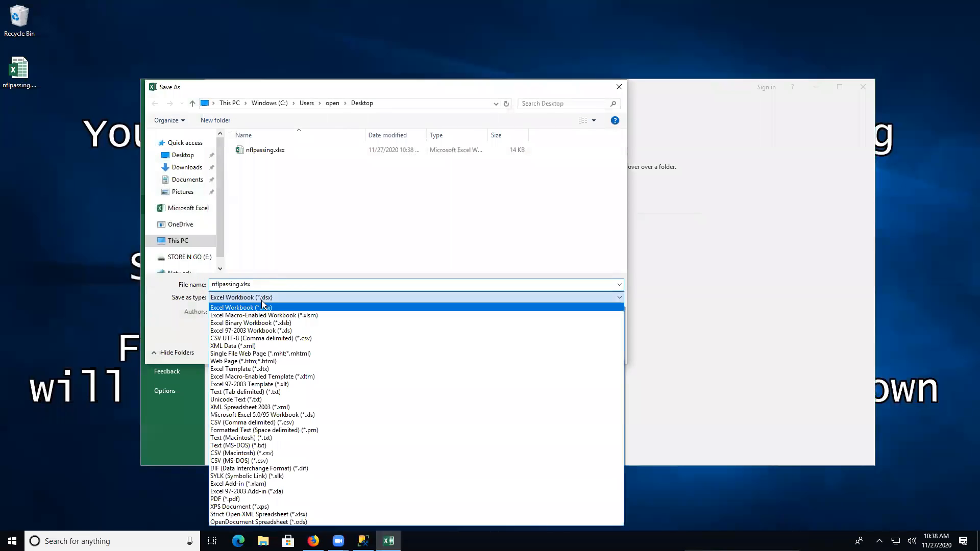
{"action": "left_click", "coordinate": [288, 331]}
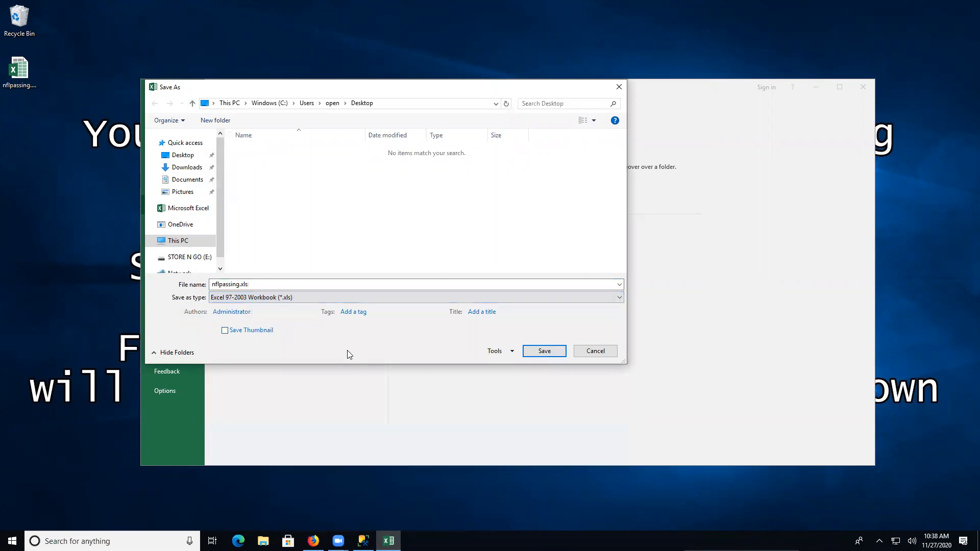
{"action": "left_click", "coordinate": [544, 351]}
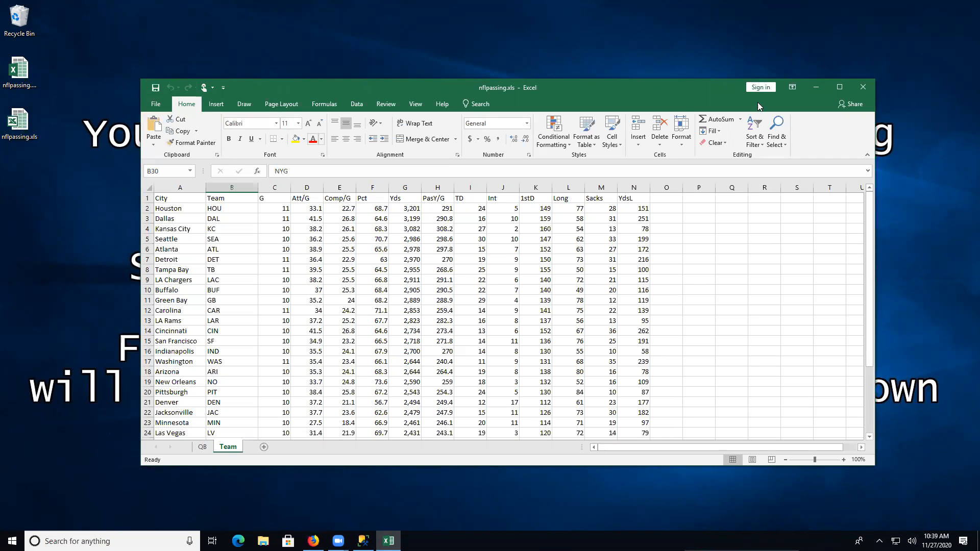
{"action": "left_click", "coordinate": [864, 90]}
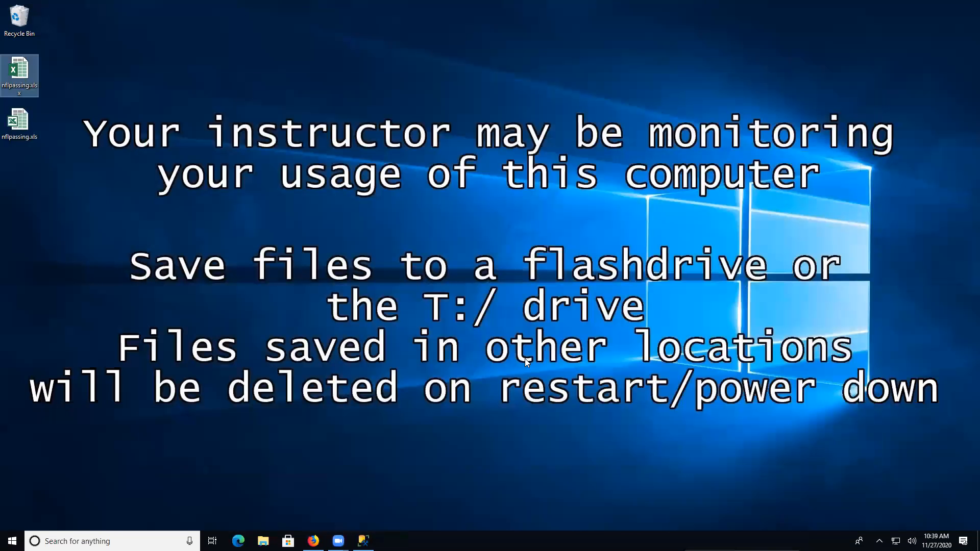
Switch to SQL Server Management Studio and start the data import wizard for the nflpassing database, passing its welcome page
{"action": "left_click", "coordinate": [364, 536]}
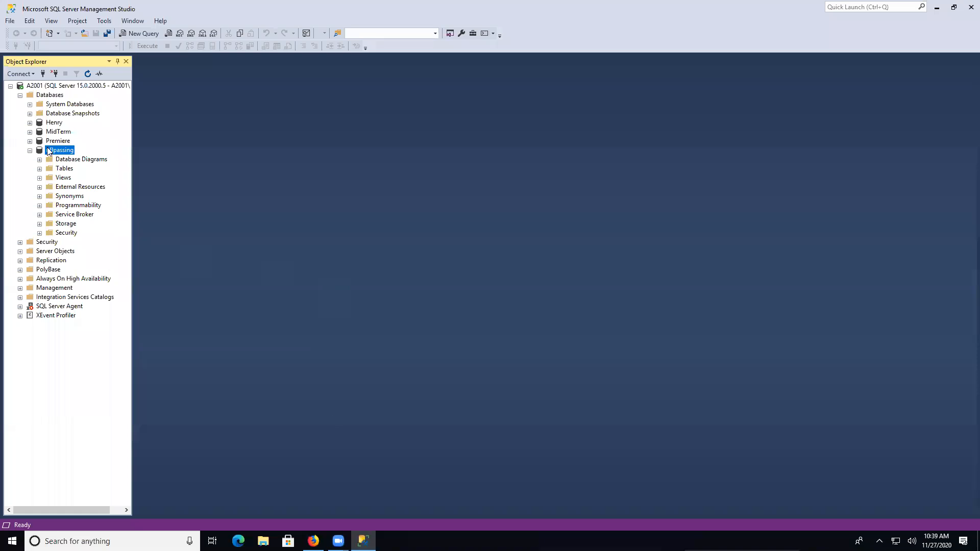
{"action": "right_click", "coordinate": [68, 154]}
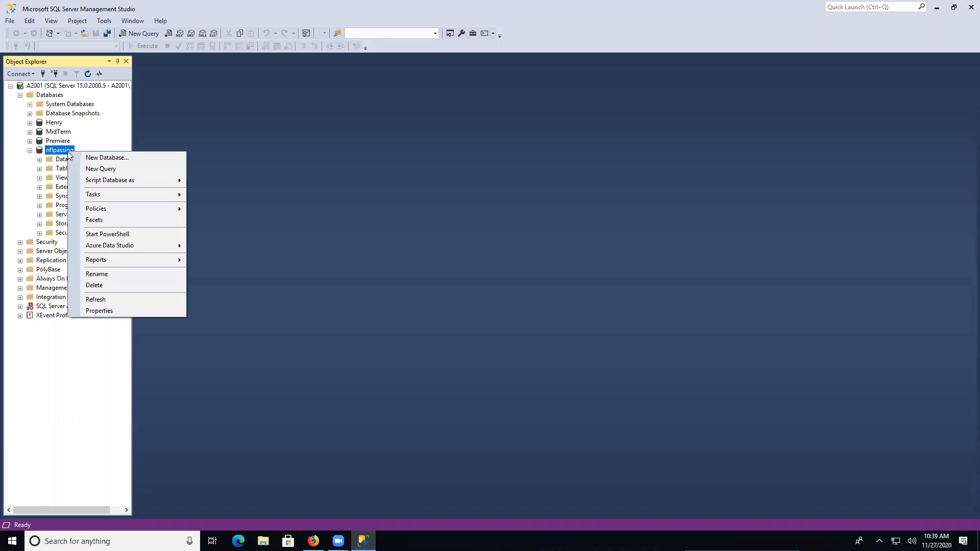
{"action": "mouse_move", "coordinate": [120, 193]}
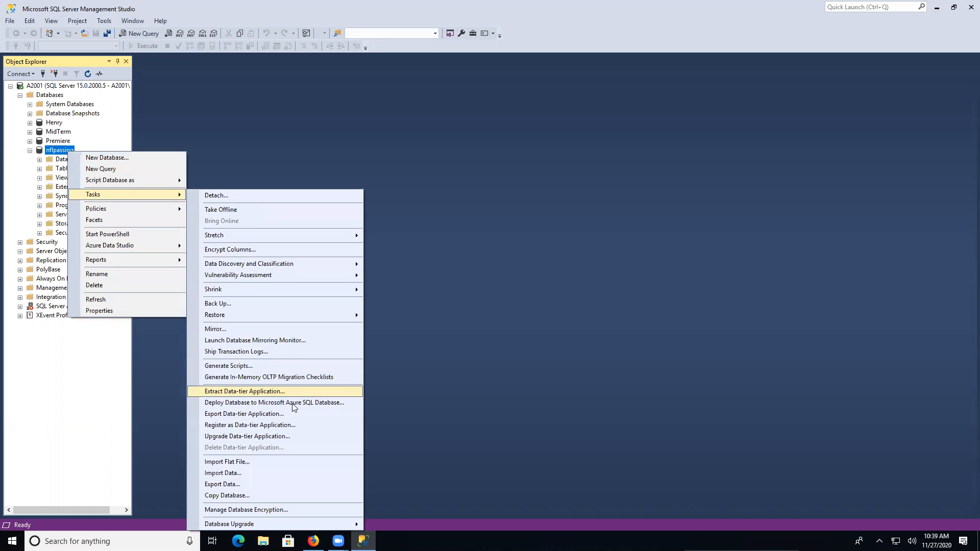
{"action": "left_click", "coordinate": [277, 471]}
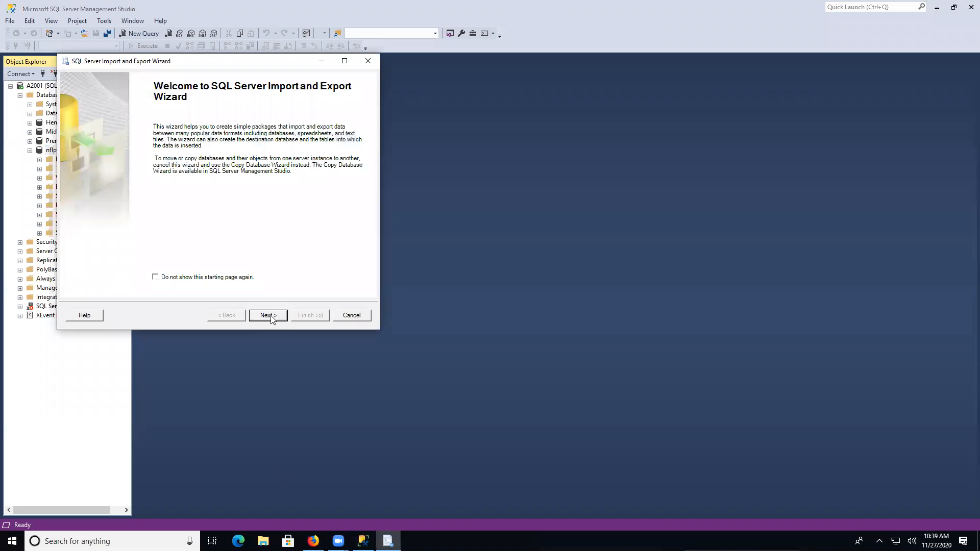
{"action": "left_click", "coordinate": [268, 315]}
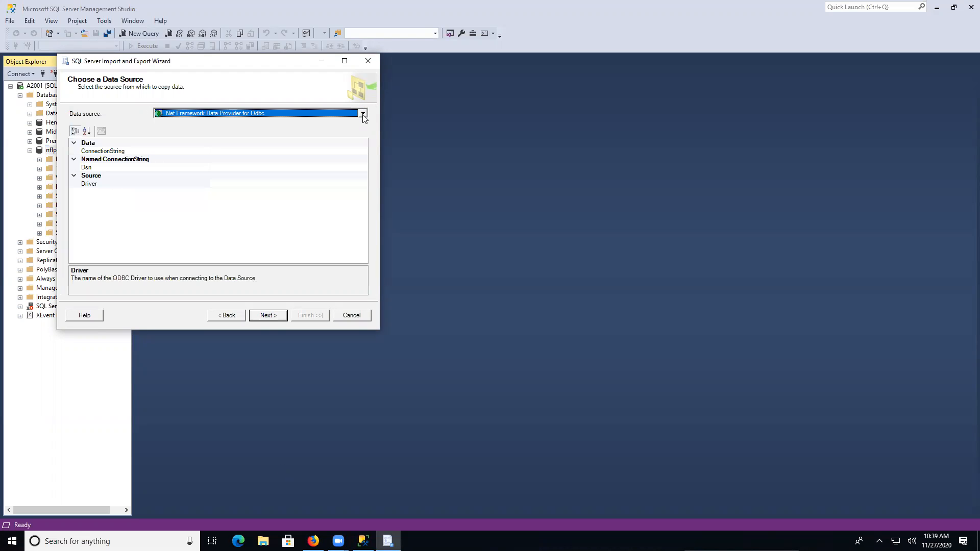
Set the import source to Microsoft Excel with the nflpassing.xls file from the Desktop
{"action": "left_click", "coordinate": [362, 114]}
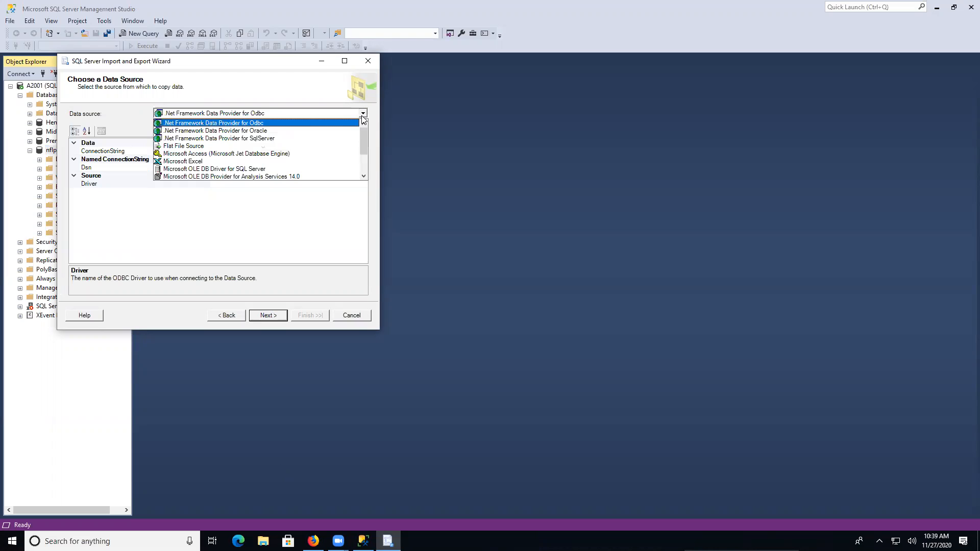
{"action": "left_click", "coordinate": [332, 161]}
{"action": "left_click", "coordinate": [341, 156]}
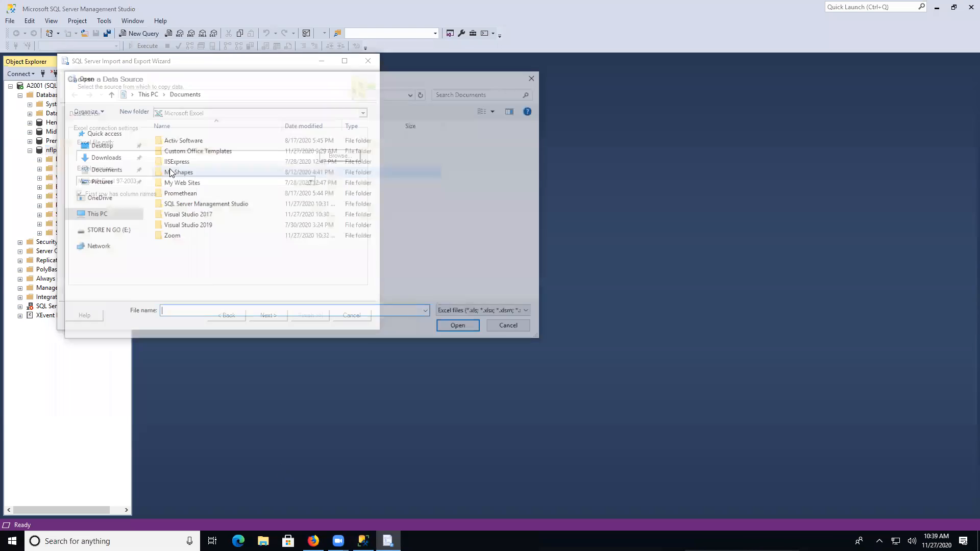
{"action": "left_click", "coordinate": [101, 146]}
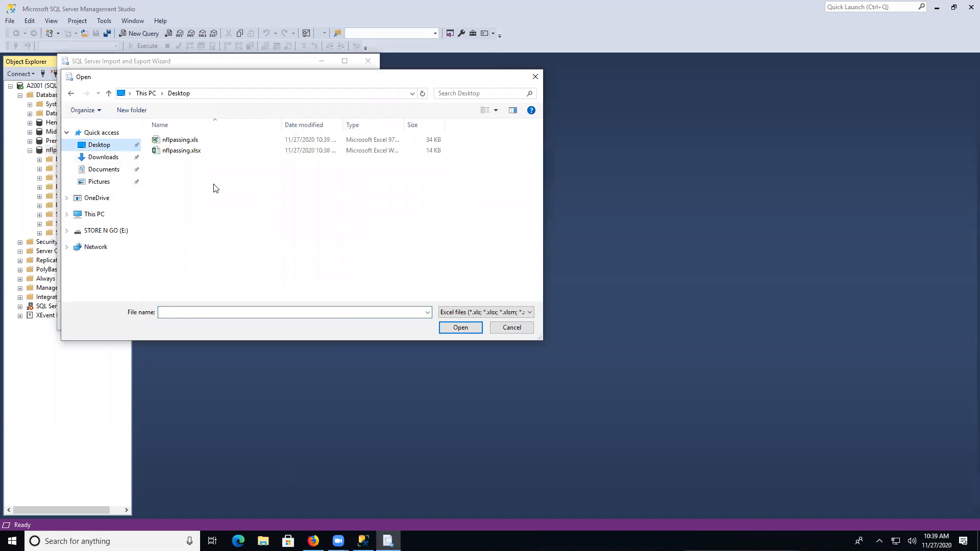
{"action": "left_click", "coordinate": [190, 141]}
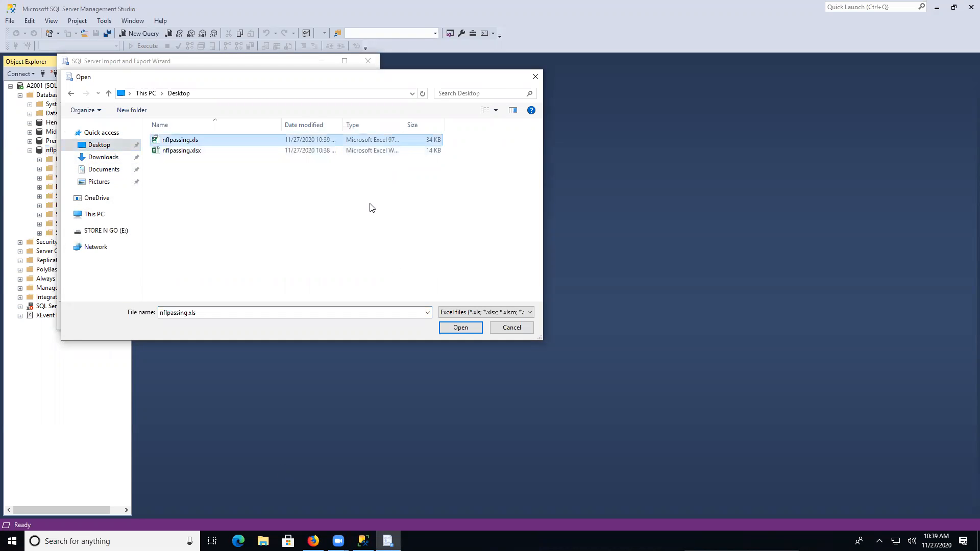
{"action": "left_click", "coordinate": [465, 329]}
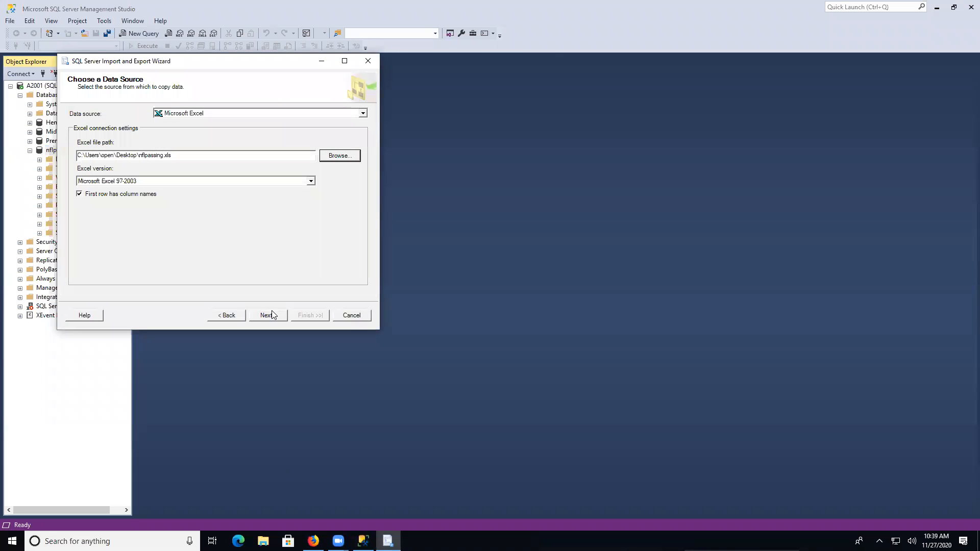
{"action": "left_click", "coordinate": [272, 314]}
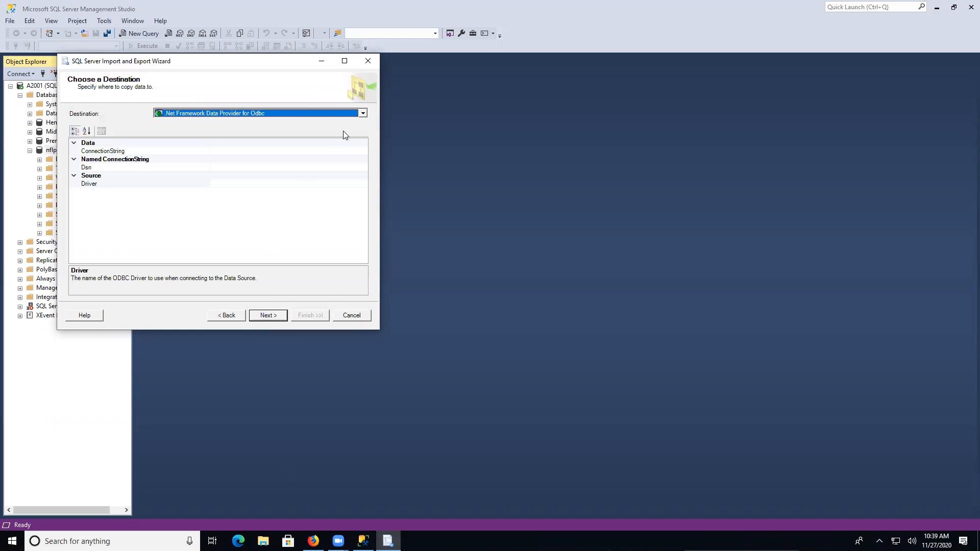
Set the import destination to SQL Server Native Client 11.0 with the nflpassing database
{"action": "left_click", "coordinate": [363, 113]}
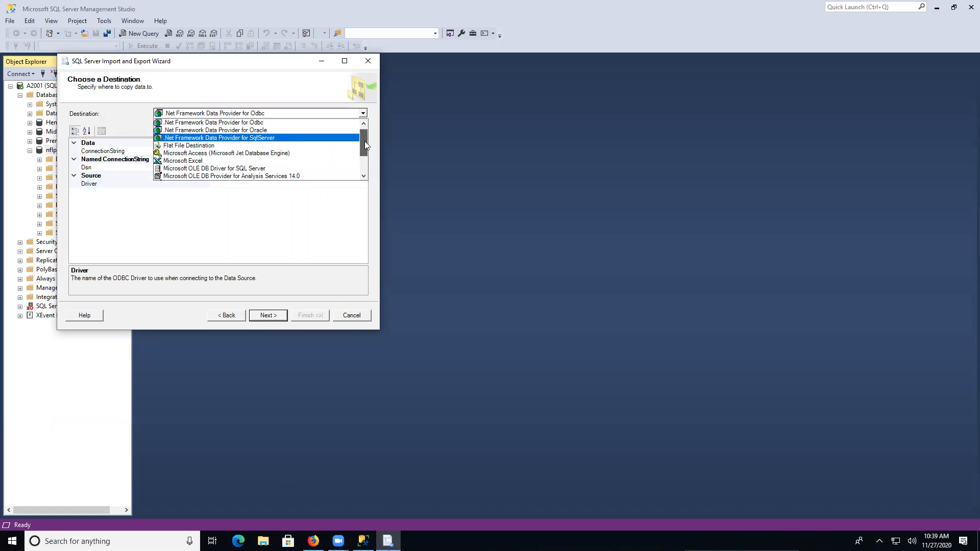
{"action": "scroll", "coordinate": [365, 141], "scroll_direction": "down", "scroll_amount": 2}
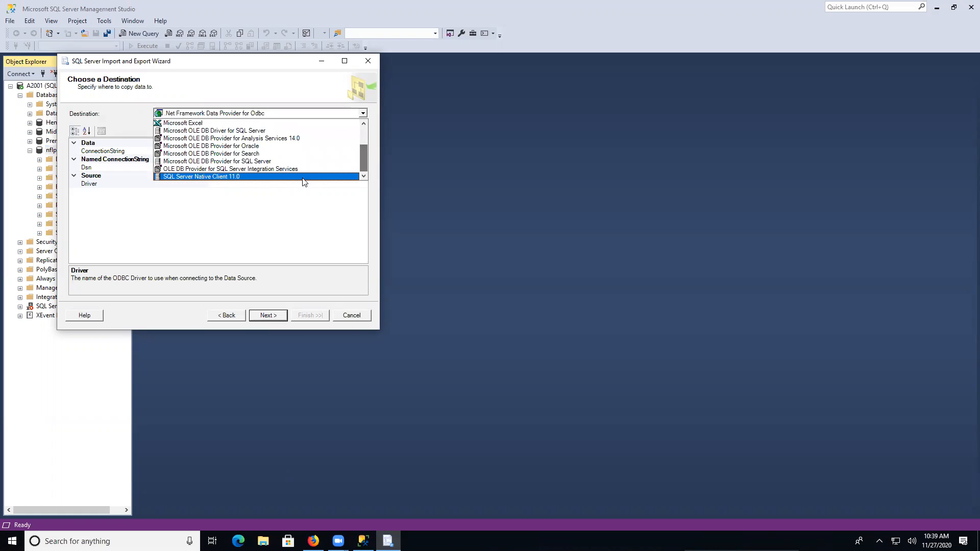
{"action": "left_click", "coordinate": [210, 176]}
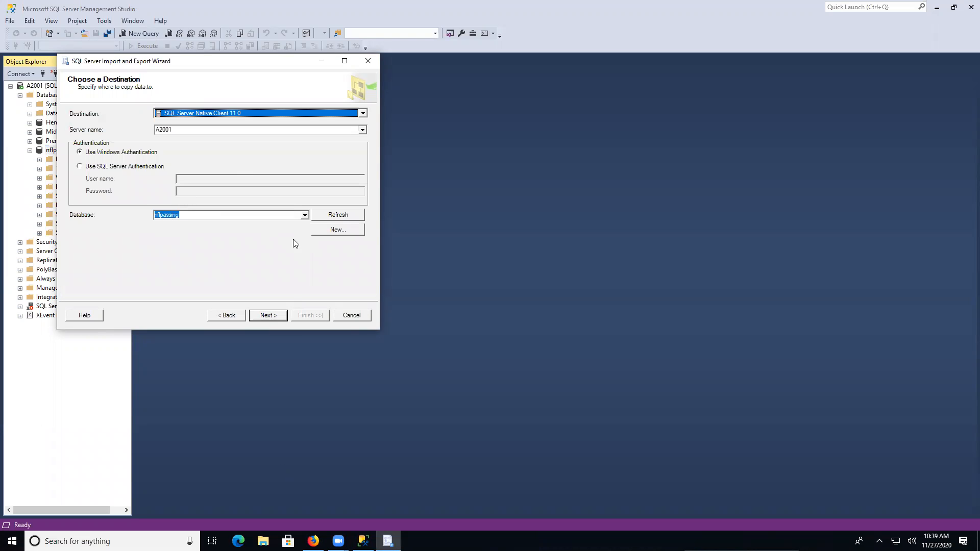
{"action": "left_click", "coordinate": [267, 316]}
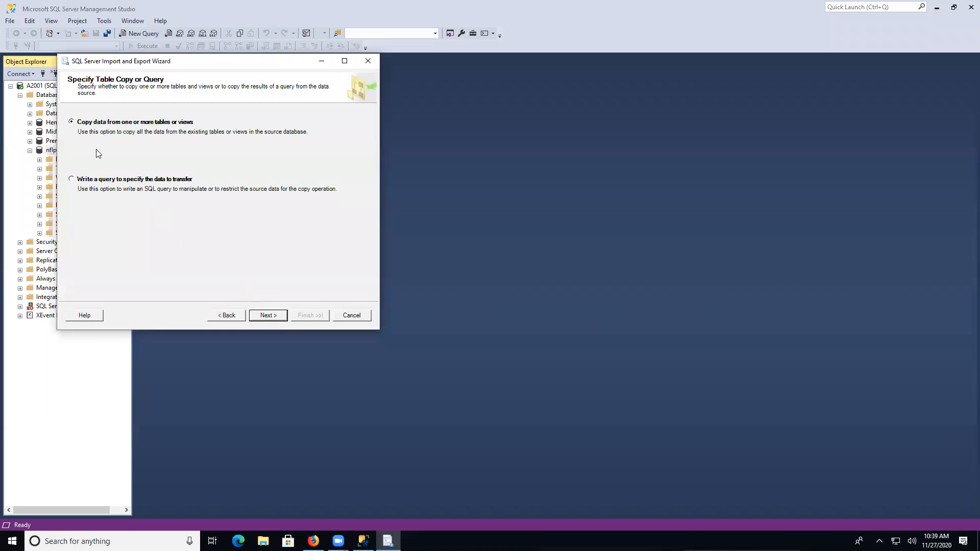
Copy data from both source tables, QB$ and Team$, run the import, and close the wizard
{"action": "left_click", "coordinate": [266, 315]}
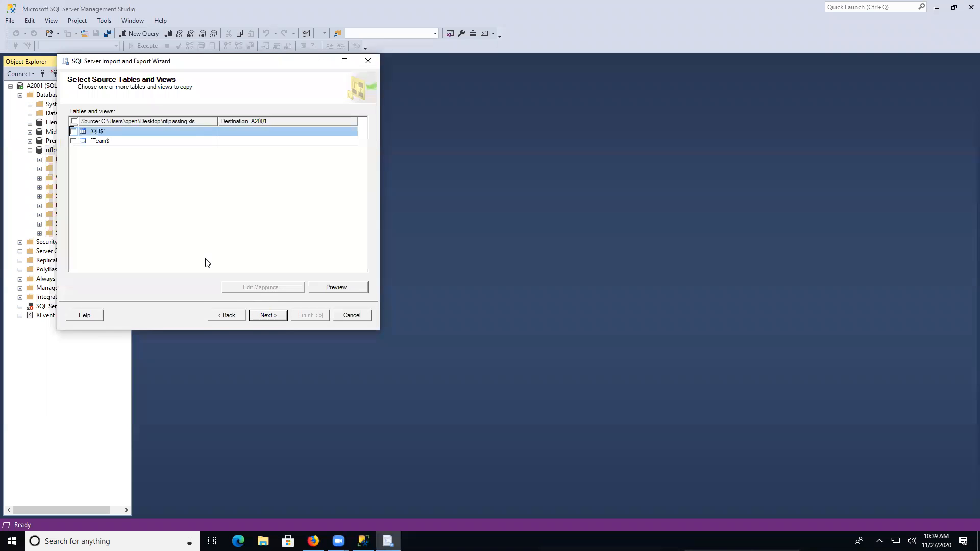
{"action": "left_click", "coordinate": [74, 121]}
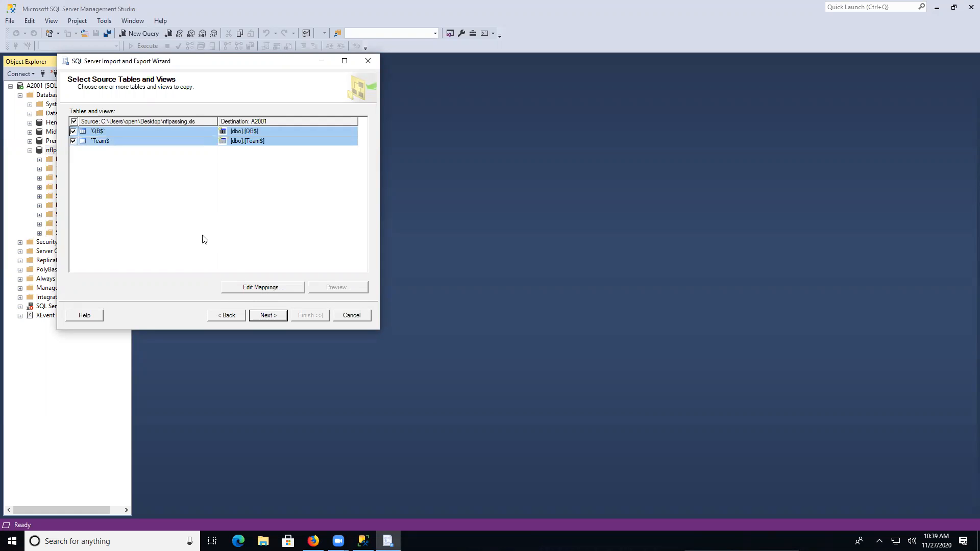
{"action": "left_click", "coordinate": [264, 315]}
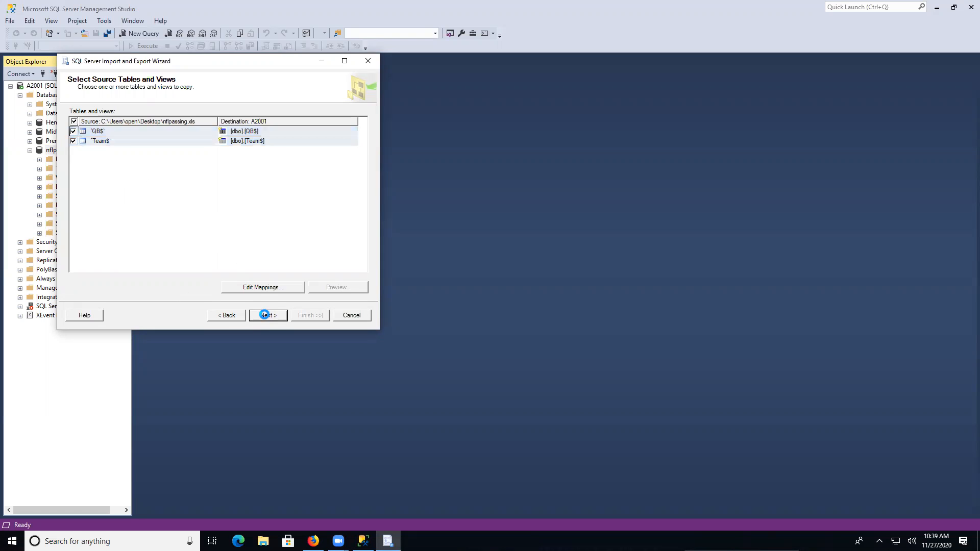
{"action": "left_click", "coordinate": [270, 315]}
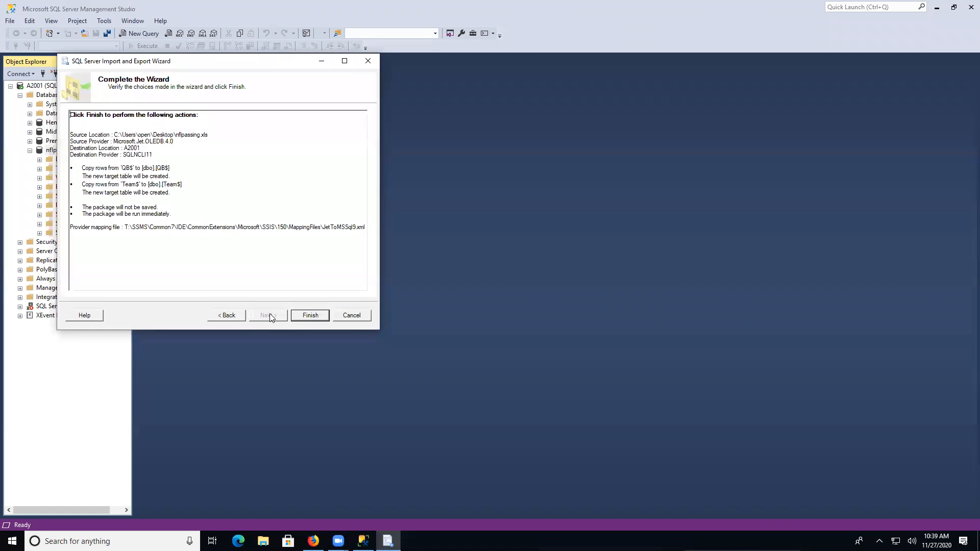
{"action": "left_click", "coordinate": [307, 315]}
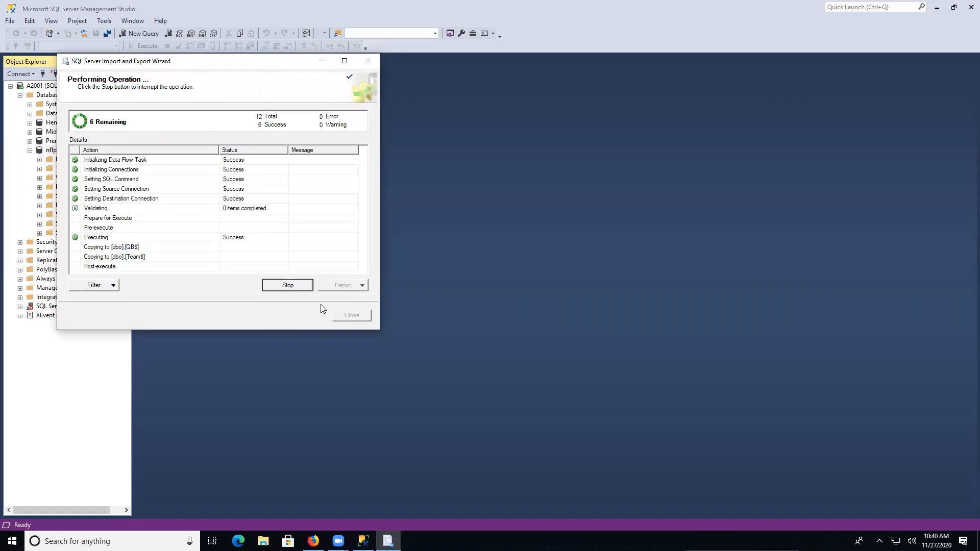
{"action": "left_click", "coordinate": [350, 315]}
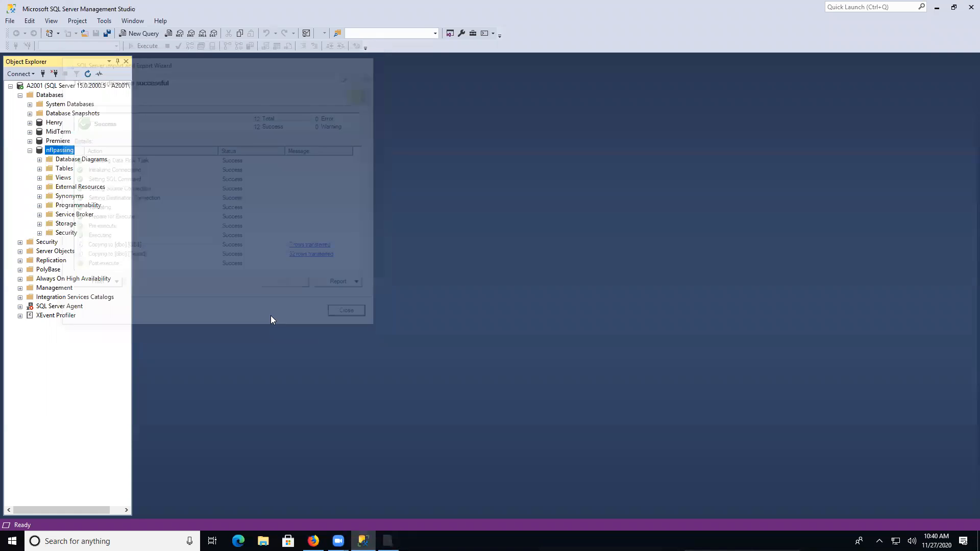
Collapse and re-expand the nflpassing database and open its Tables folder to check the imported tables
{"action": "left_click", "coordinate": [30, 150]}
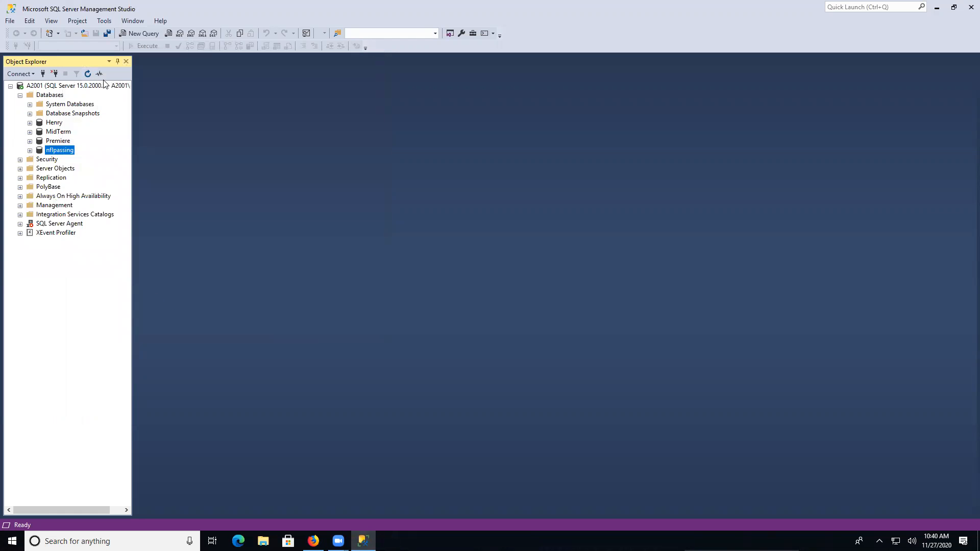
{"action": "left_click", "coordinate": [30, 151]}
{"action": "left_click", "coordinate": [39, 168]}
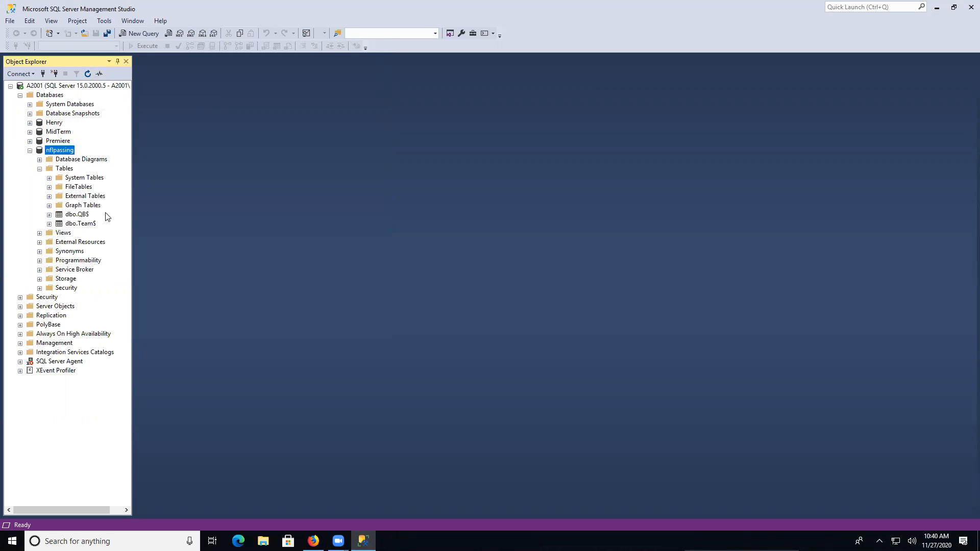
Rename the dbo.QB$ table as QB and accept the rename
{"action": "left_click", "coordinate": [81, 215]}
{"action": "left_click", "coordinate": [80, 214]}
{"action": "left_click", "coordinate": [80, 224]}
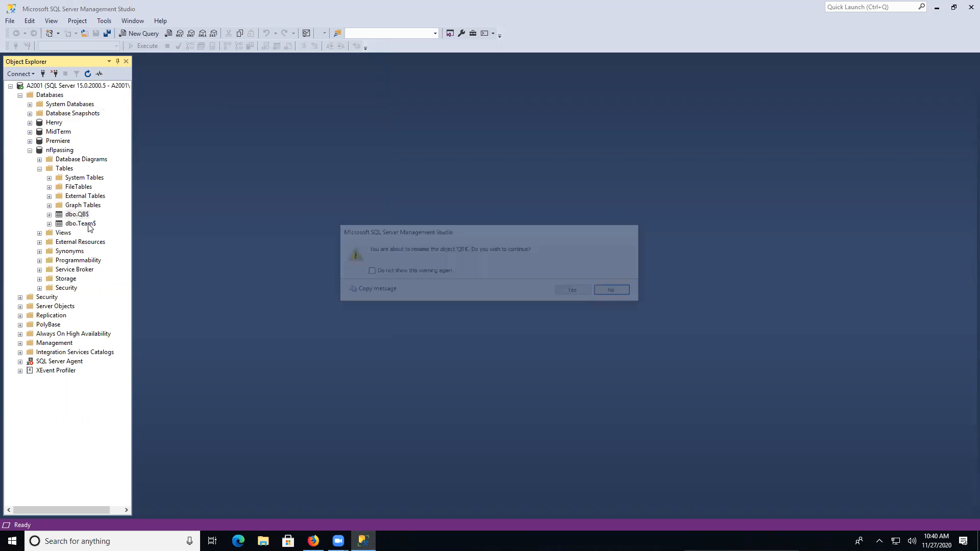
{"action": "left_click", "coordinate": [575, 291]}
Rename the dbo.Team$ table as Team and accept the rename
{"action": "left_click", "coordinate": [92, 227]}
{"action": "left_click", "coordinate": [95, 227]}
{"action": "left_click", "coordinate": [87, 223]}
{"action": "left_click", "coordinate": [109, 226]}
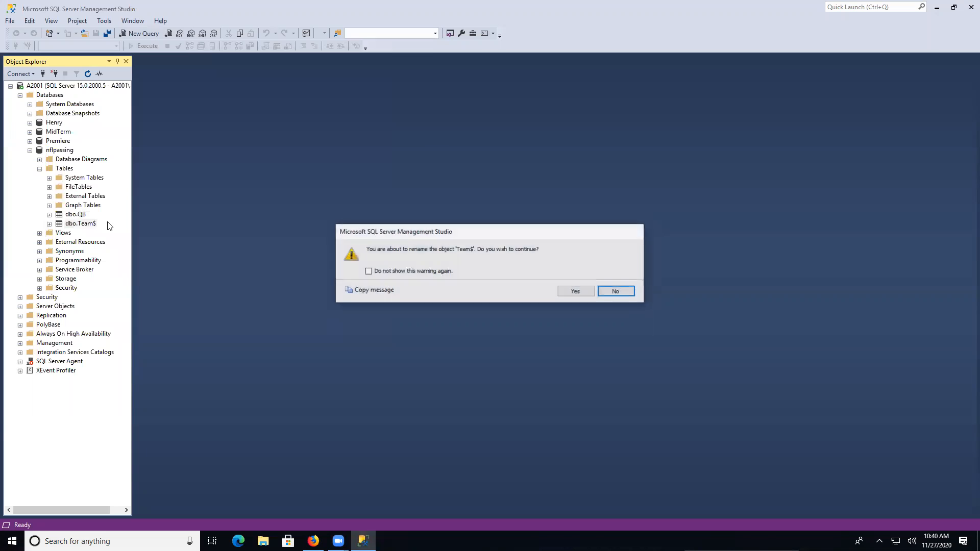
{"action": "left_click", "coordinate": [573, 289]}
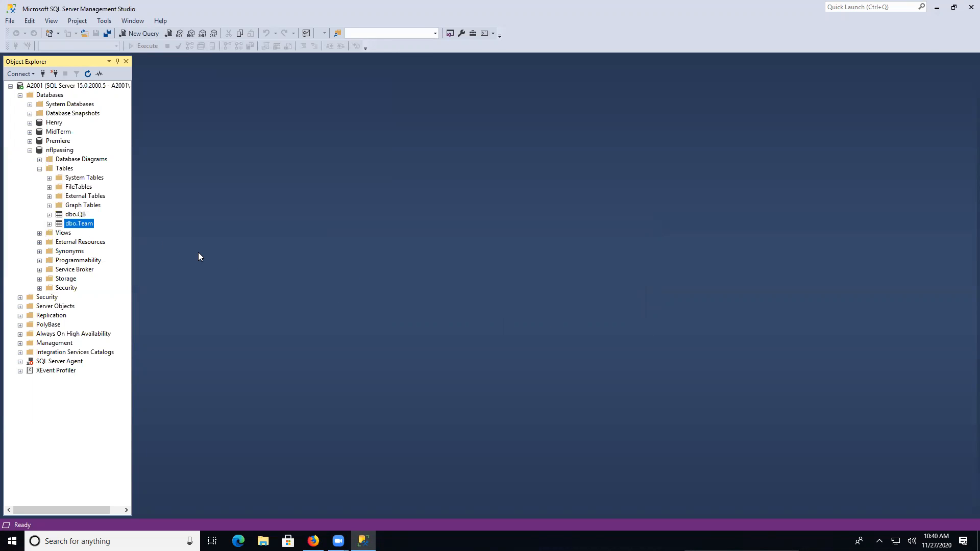
Expand the dbo.Team table's columns, review the Team column's properties including its primary key setting, and close them without changes
{"action": "left_click", "coordinate": [49, 224]}
{"action": "left_click", "coordinate": [59, 233]}
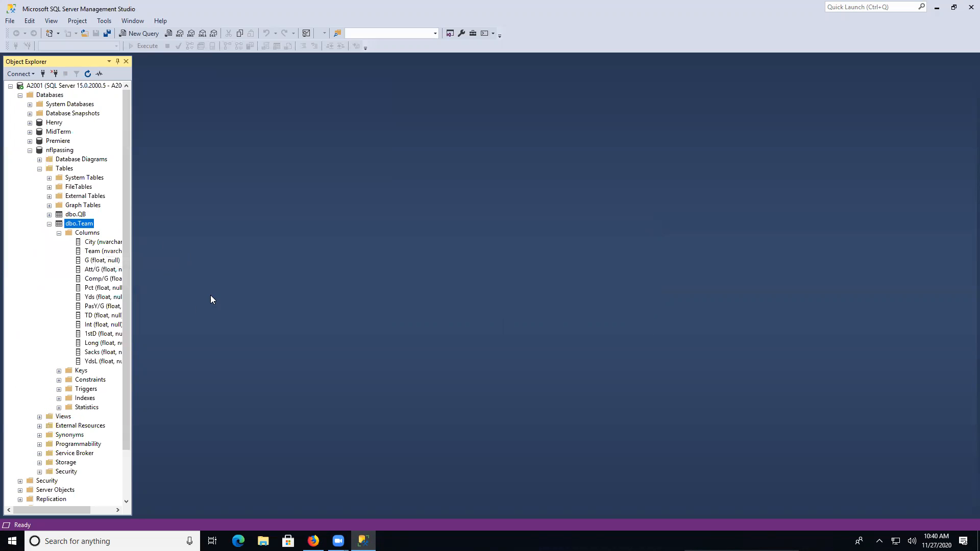
{"action": "double_click", "coordinate": [96, 252]}
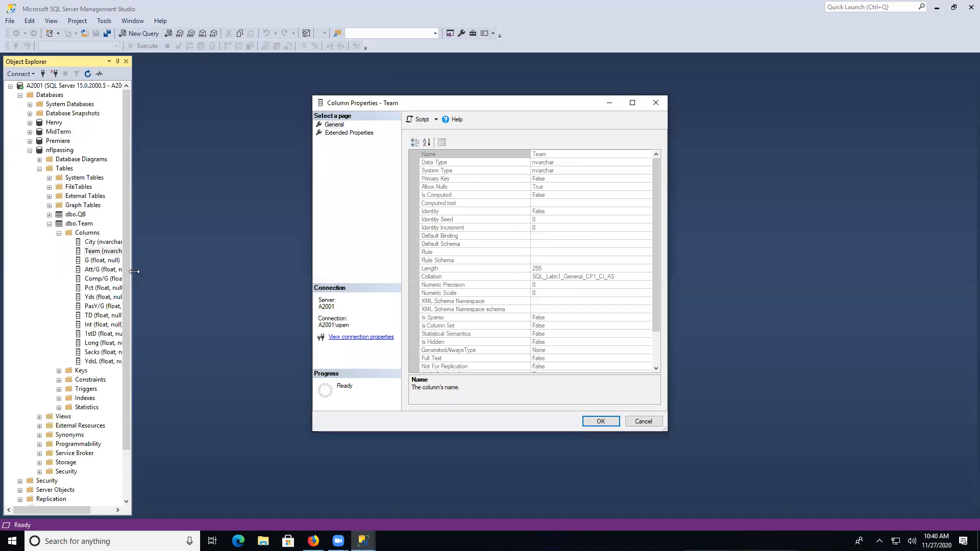
{"action": "scroll", "coordinate": [571, 266], "scroll_direction": "down", "scroll_amount": 2}
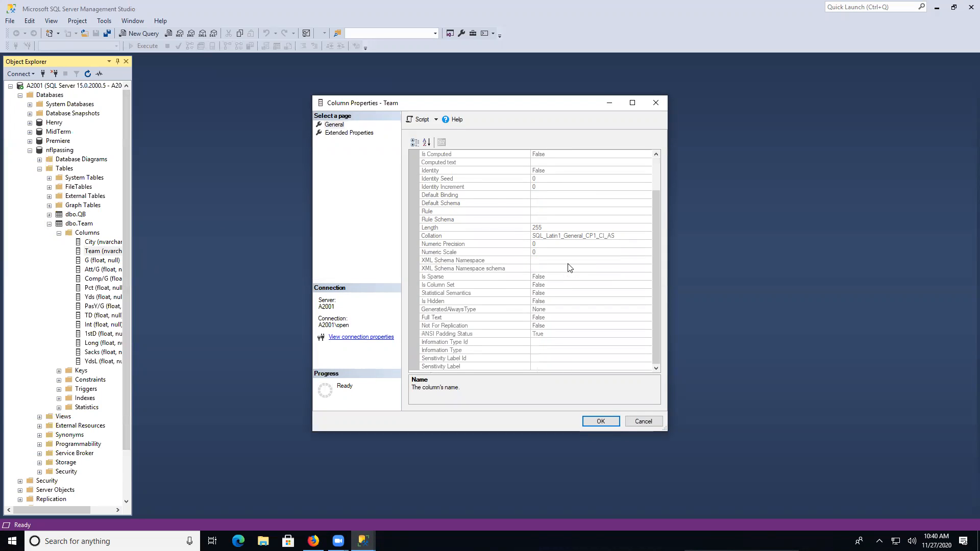
{"action": "scroll", "coordinate": [570, 266], "scroll_direction": "up", "scroll_amount": 2}
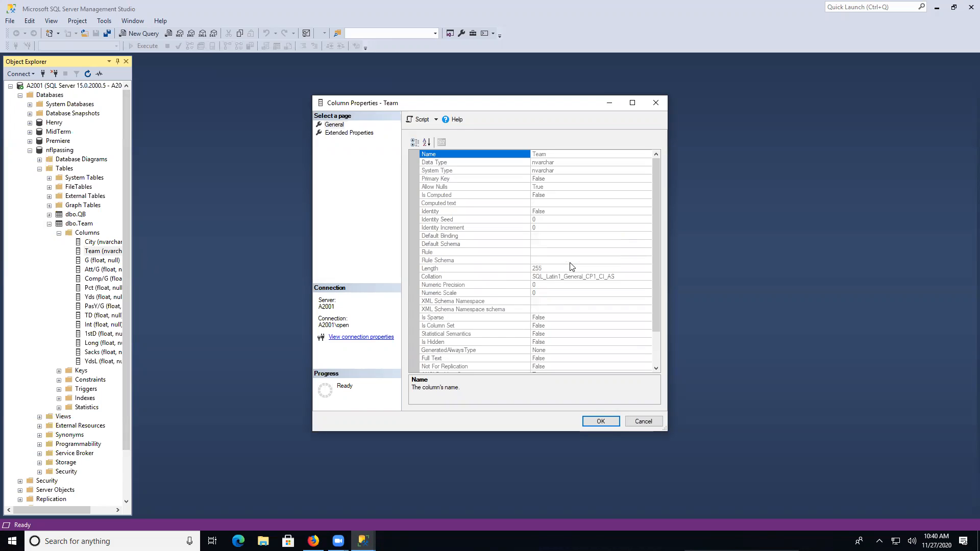
{"action": "left_click", "coordinate": [577, 178]}
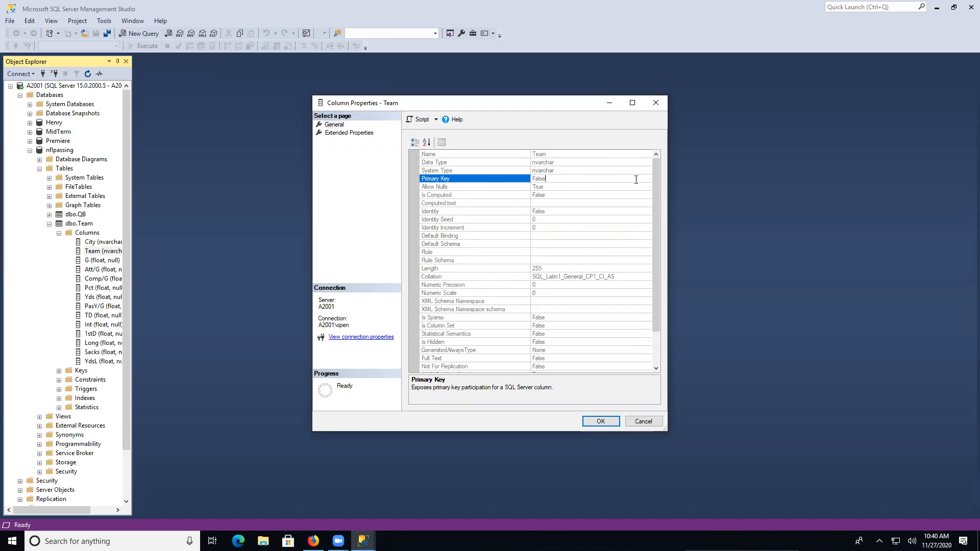
{"action": "left_click", "coordinate": [642, 422]}
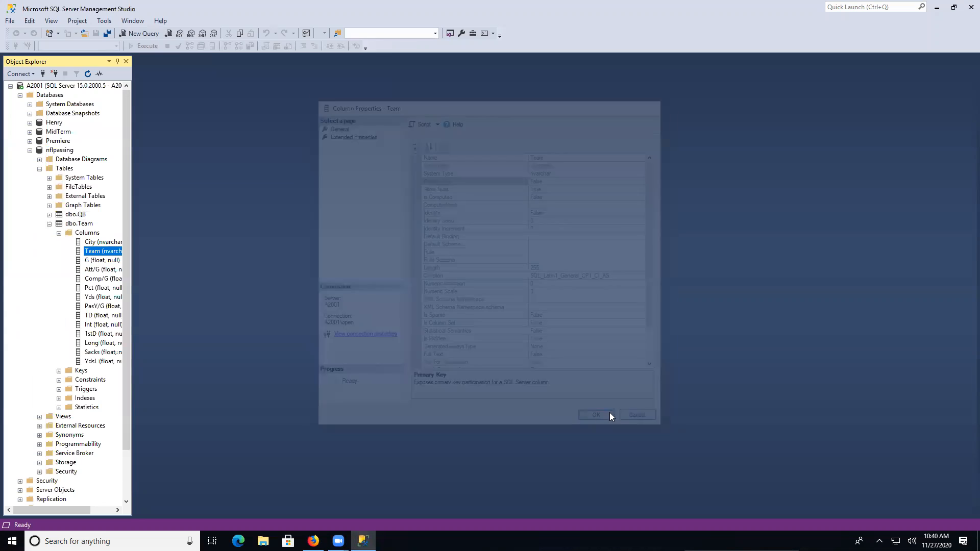
Open the dbo.Team table in design view and look through the Team column's properties
{"action": "right_click", "coordinate": [78, 254]}
{"action": "left_click", "coordinate": [104, 268]}
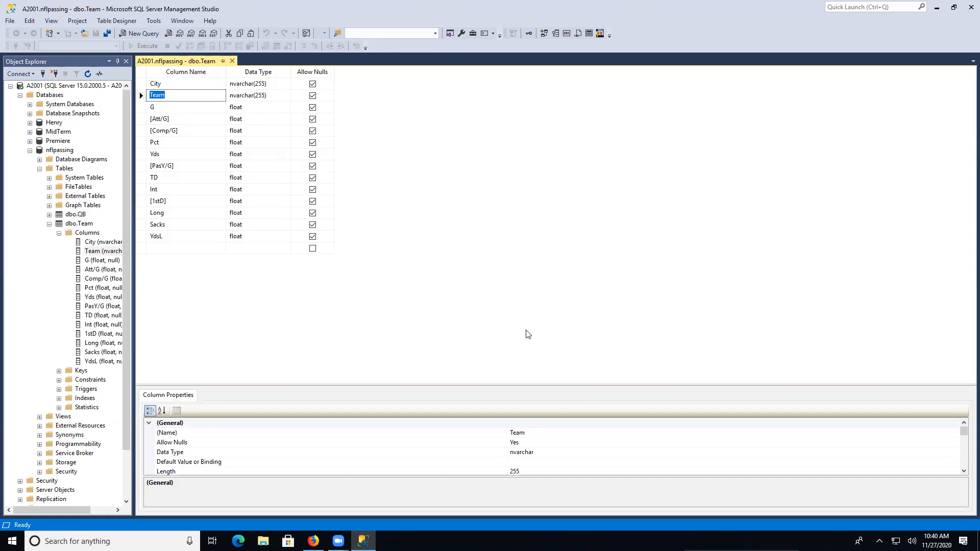
{"action": "scroll", "coordinate": [508, 437], "scroll_direction": "down", "scroll_amount": 6}
{"action": "scroll", "coordinate": [505, 441], "scroll_direction": "up", "scroll_amount": 3}
{"action": "scroll", "coordinate": [504, 441], "scroll_direction": "up", "scroll_amount": 3}
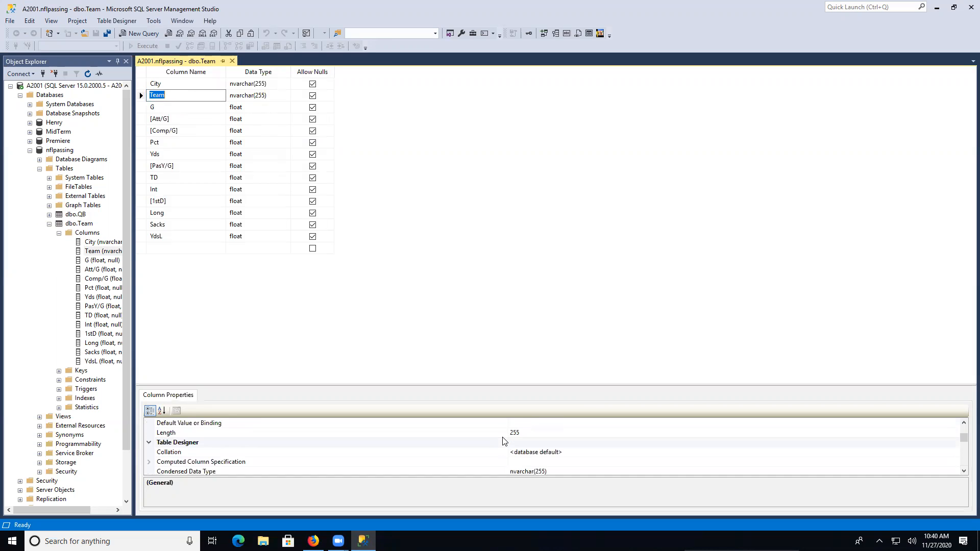
{"action": "scroll", "coordinate": [505, 441], "scroll_direction": "up", "scroll_amount": 3}
{"action": "scroll", "coordinate": [504, 441], "scroll_direction": "down", "scroll_amount": 2}
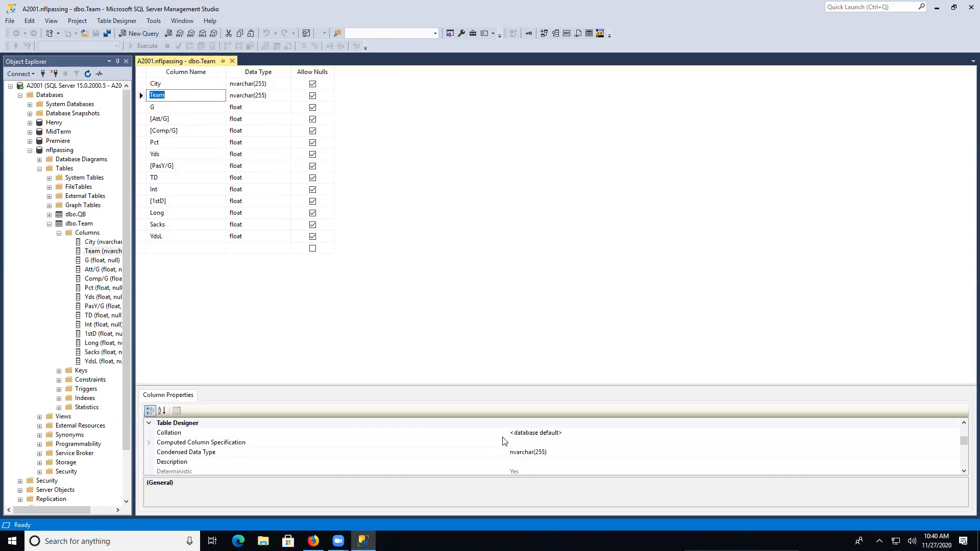
{"action": "scroll", "coordinate": [504, 441], "scroll_direction": "down", "scroll_amount": 5}
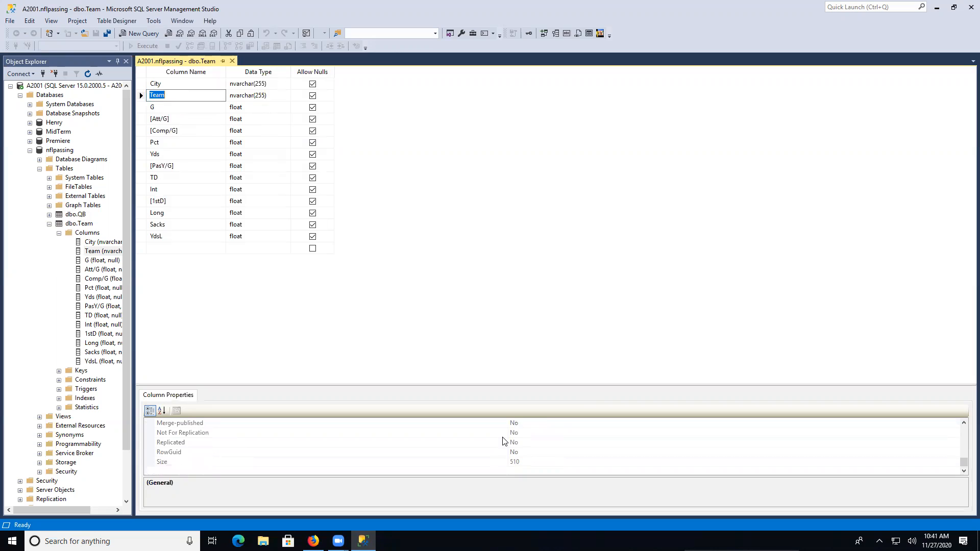
{"action": "scroll", "coordinate": [504, 441], "scroll_direction": "up", "scroll_amount": 1}
{"action": "left_click", "coordinate": [577, 444]}
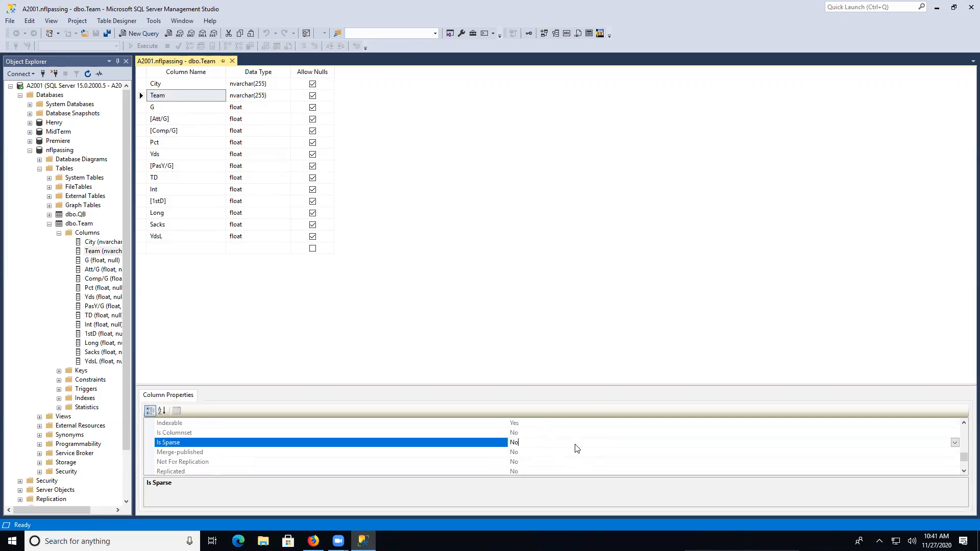
Set the Team column as the primary key of dbo.Team and close the table design without saving
{"action": "left_click", "coordinate": [246, 98]}
{"action": "right_click", "coordinate": [199, 97]}
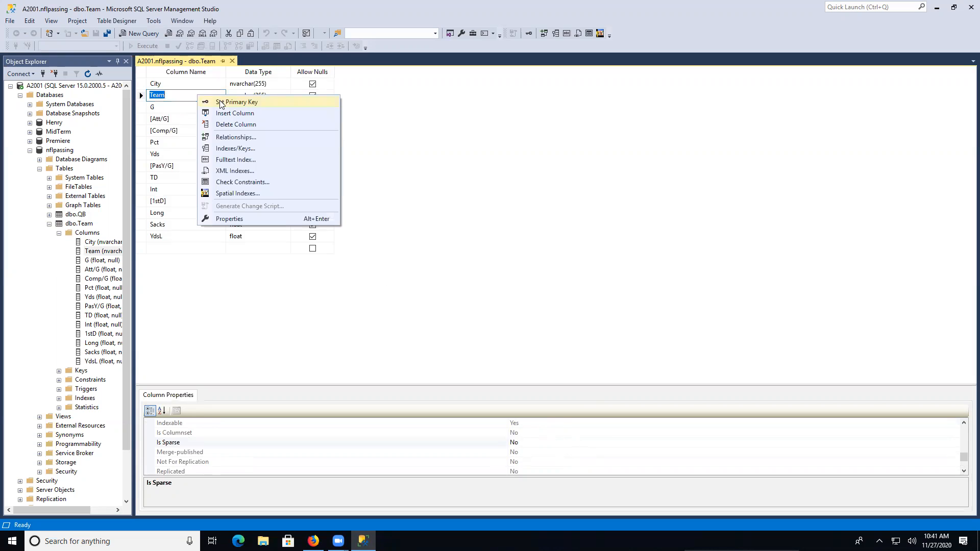
{"action": "left_click", "coordinate": [172, 98]}
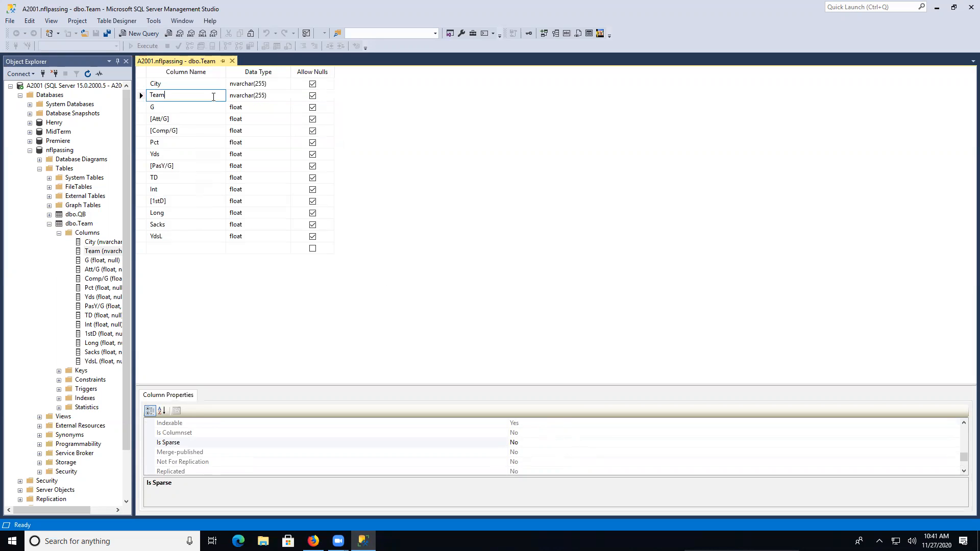
{"action": "right_click", "coordinate": [211, 97]}
{"action": "left_click", "coordinate": [241, 106]}
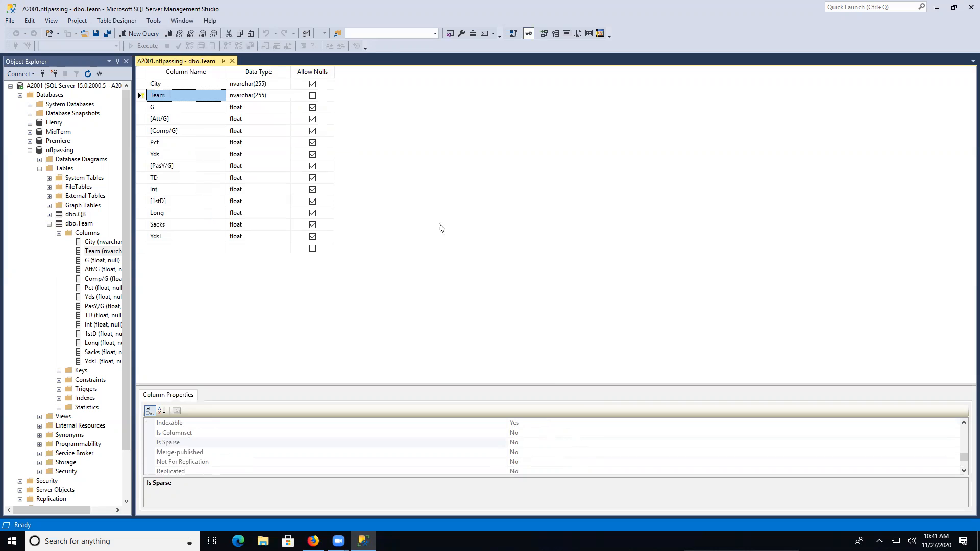
{"action": "left_click", "coordinate": [235, 61]}
{"action": "left_click", "coordinate": [527, 331]}
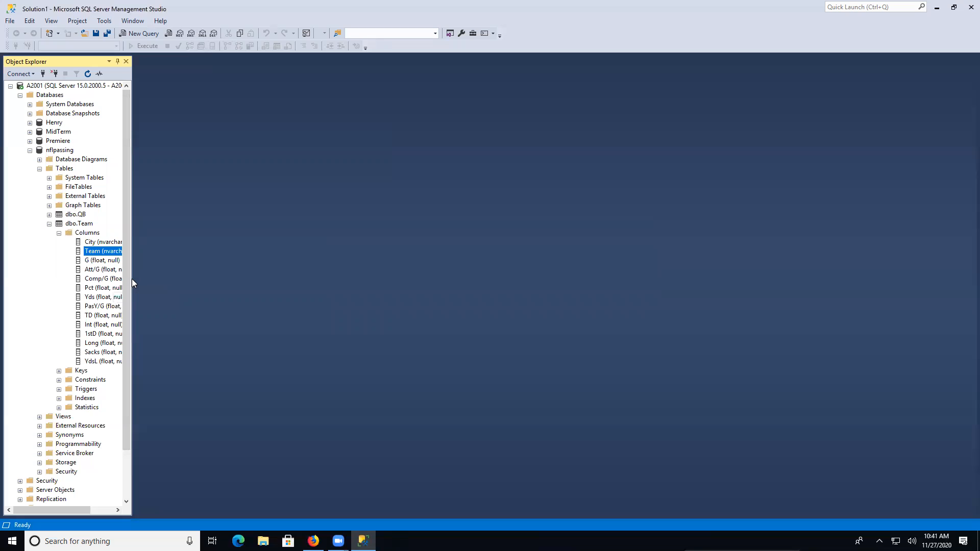
Widen Object Explorer, collapse and re-expand the nflpassing database, and check the Team column's definition in dbo.Team
{"action": "left_click_drag", "start_coordinate": [131, 281], "coordinate": [174, 286]}
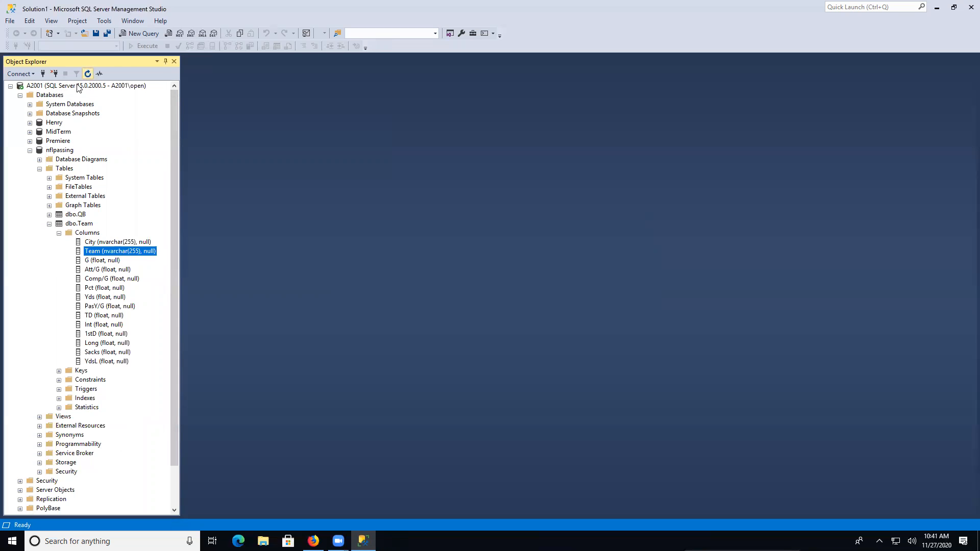
{"action": "left_click", "coordinate": [49, 223]}
{"action": "left_click", "coordinate": [30, 150]}
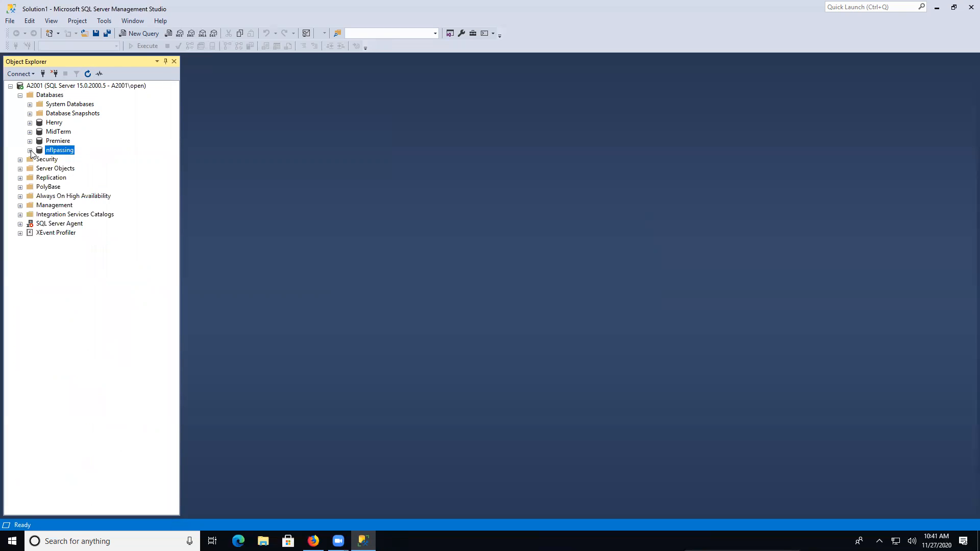
{"action": "left_click", "coordinate": [29, 151]}
{"action": "left_click", "coordinate": [39, 169]}
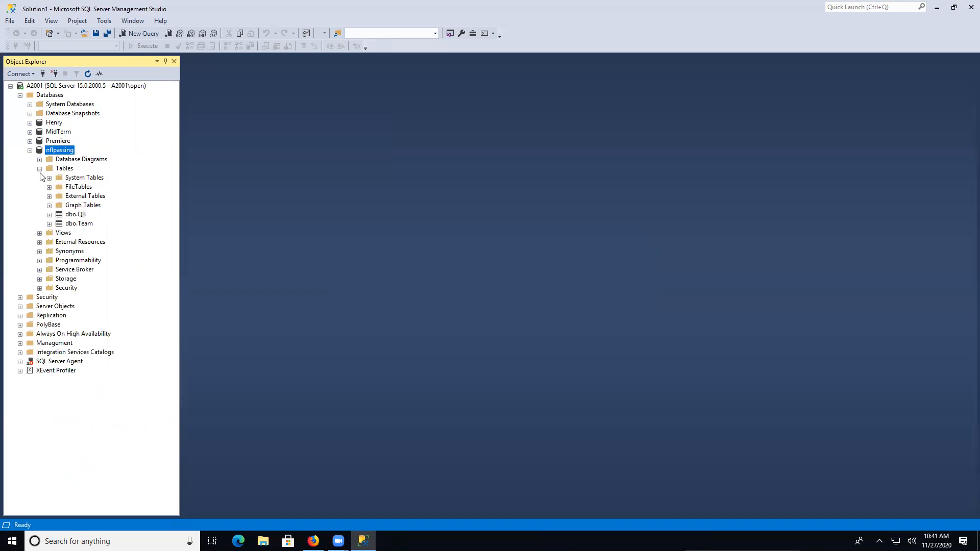
{"action": "left_click", "coordinate": [49, 223]}
{"action": "left_click", "coordinate": [59, 232]}
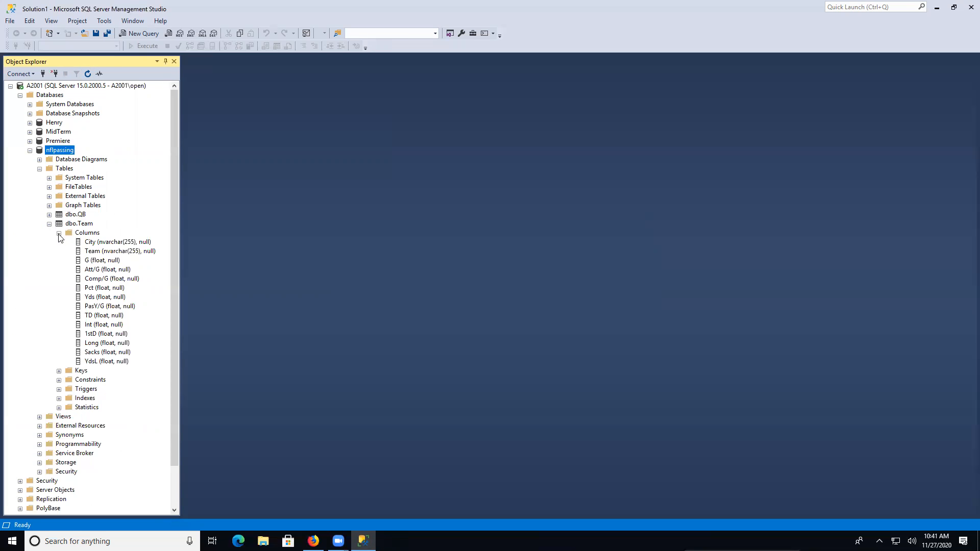
{"action": "left_click", "coordinate": [110, 253]}
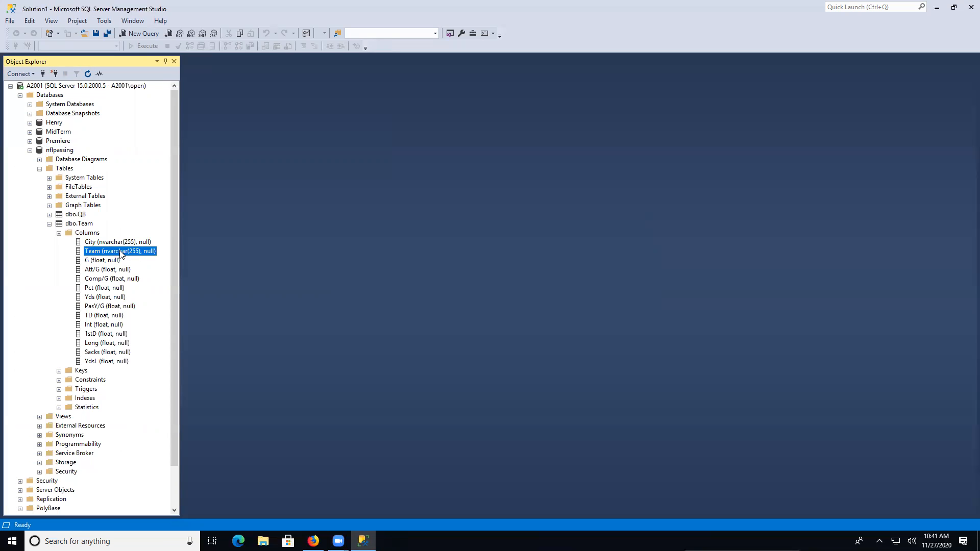
Reopen the dbo.Team design from the Team column to check the primary key, and close it without saving
{"action": "right_click", "coordinate": [121, 252]}
{"action": "left_click", "coordinate": [151, 269]}
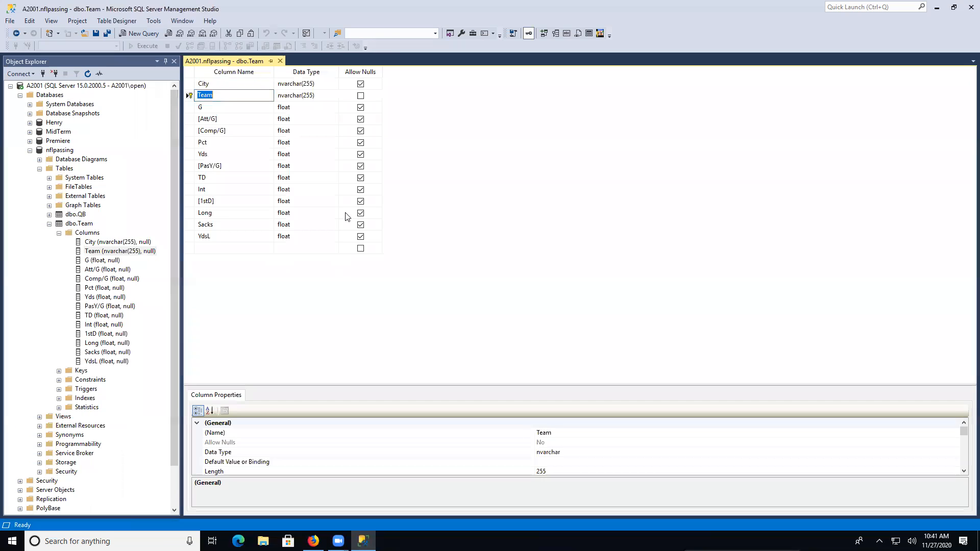
{"action": "left_click", "coordinate": [280, 62]}
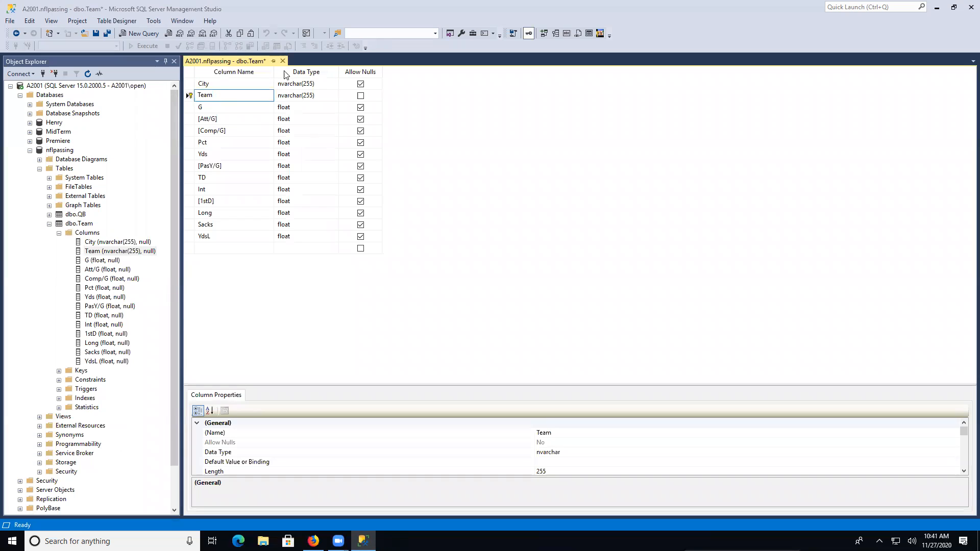
{"action": "left_click", "coordinate": [576, 330]}
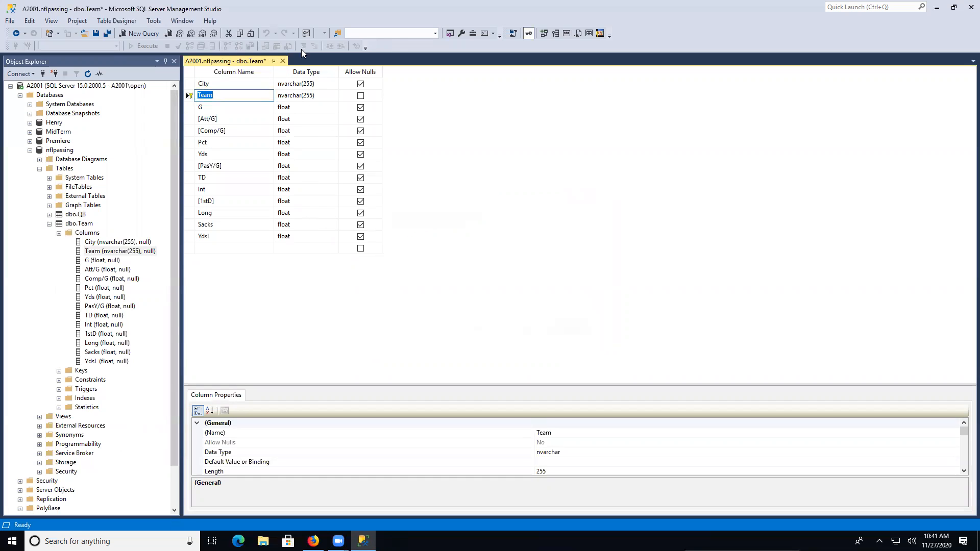
{"action": "left_click", "coordinate": [283, 61]}
{"action": "left_click", "coordinate": [560, 331]}
{"action": "left_click", "coordinate": [283, 61]}
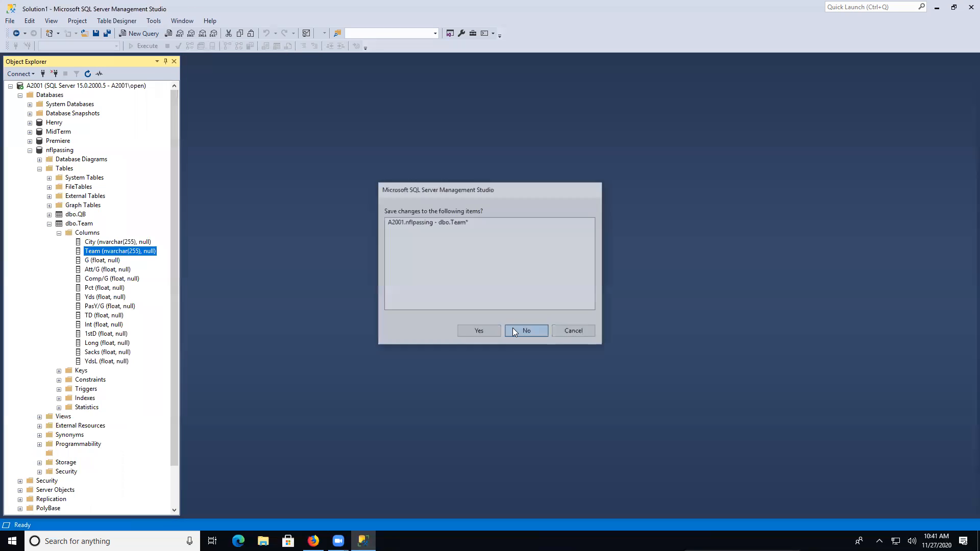
{"action": "left_click", "coordinate": [513, 331]}
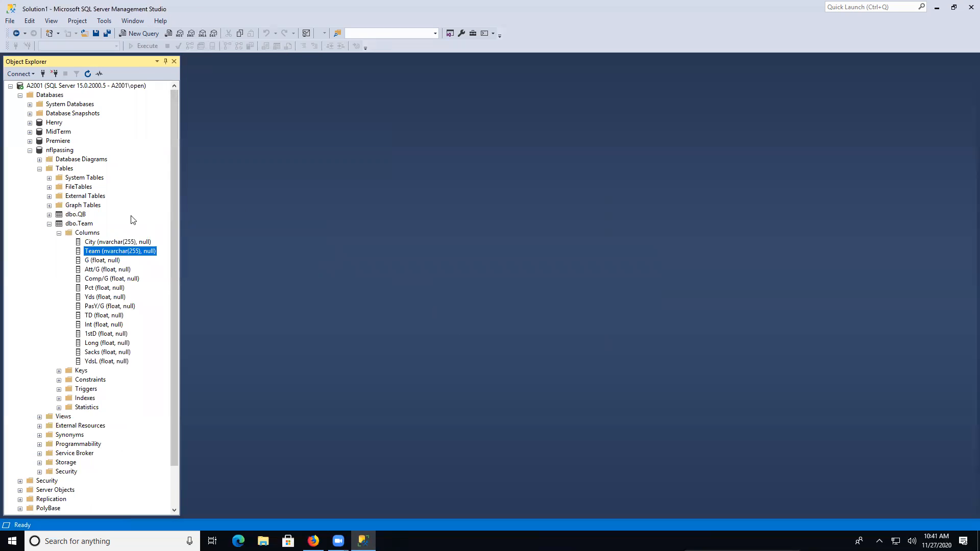
{"action": "left_click", "coordinate": [30, 150]}
{"action": "right_click", "coordinate": [61, 150]}
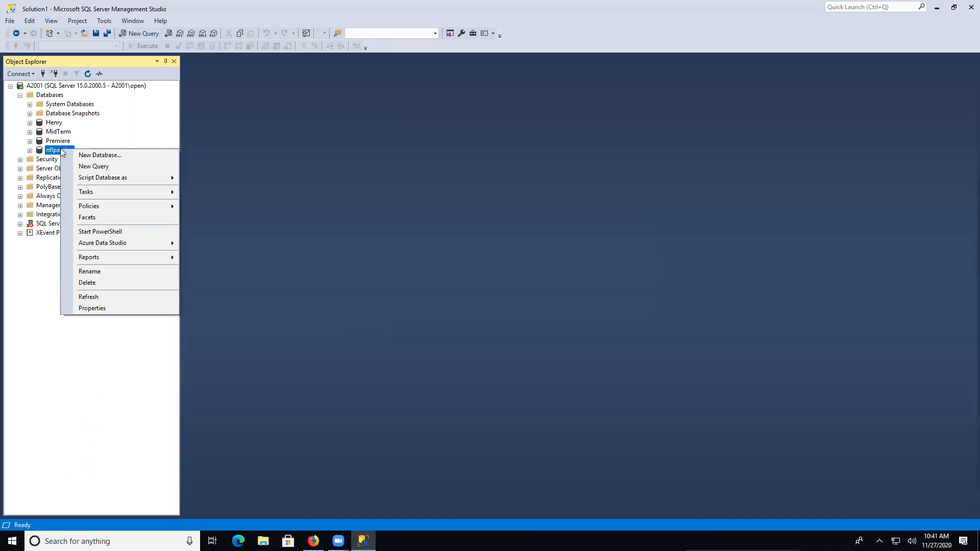
{"action": "left_click", "coordinate": [272, 254]}
{"action": "left_click", "coordinate": [29, 151]}
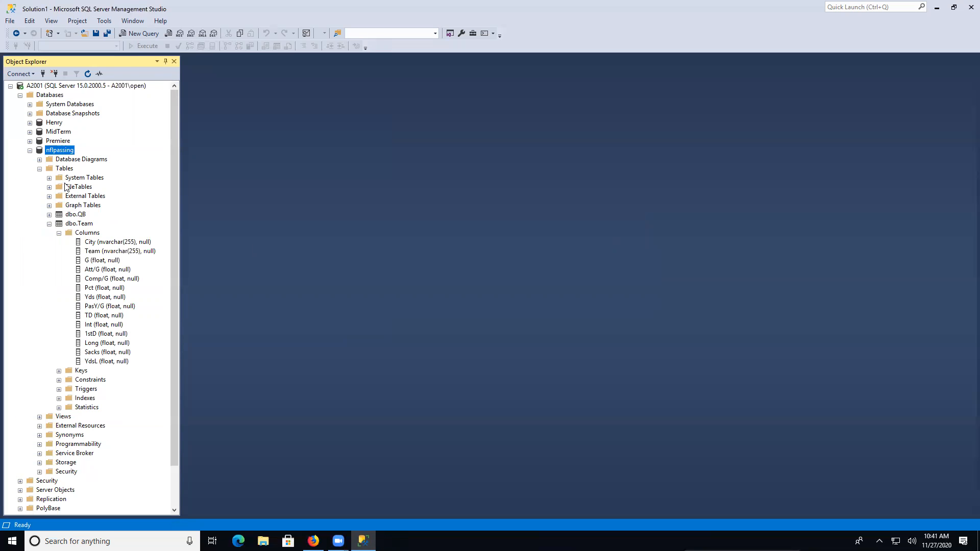
Create a new database diagram in nflpassing and add the QB and Team tables to it
{"action": "right_click", "coordinate": [74, 161]}
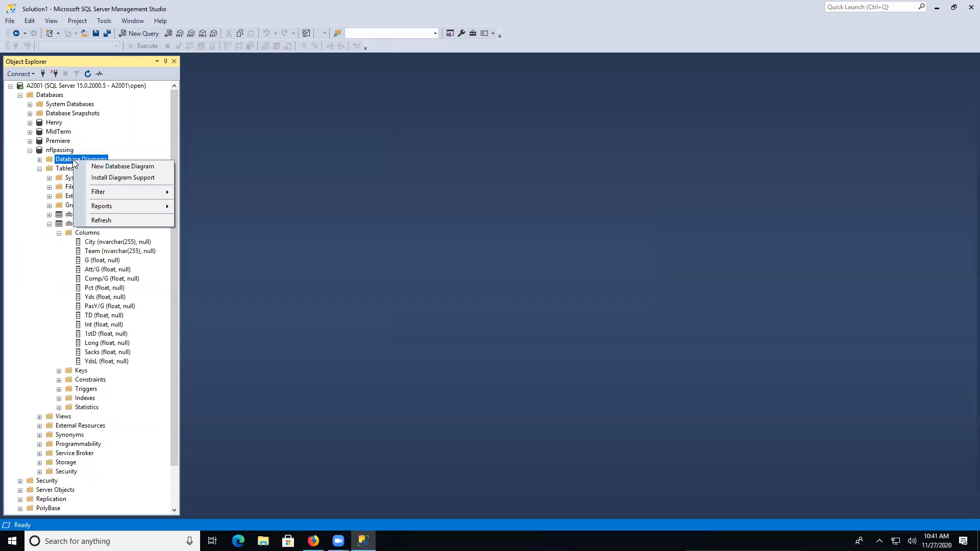
{"action": "left_click", "coordinate": [106, 166]}
{"action": "left_click", "coordinate": [575, 285]}
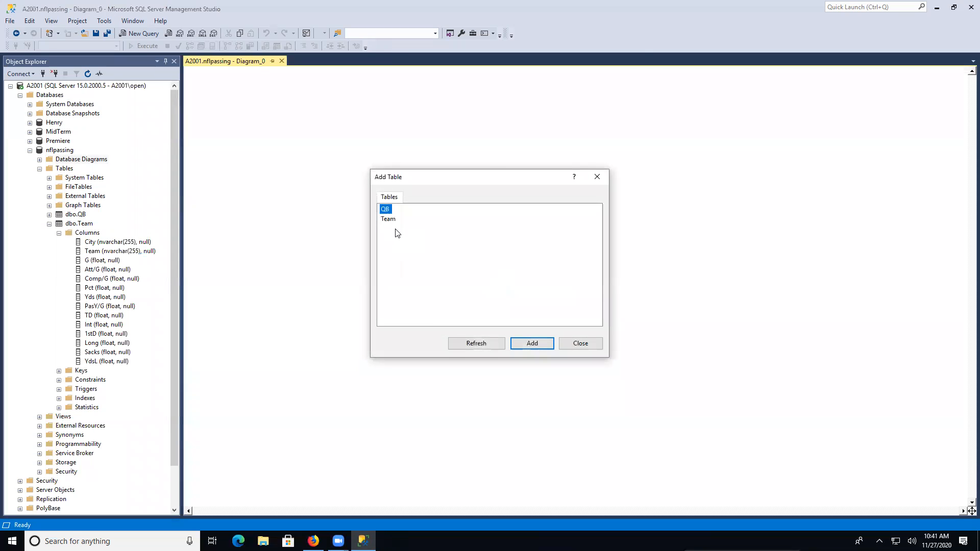
{"action": "left_click", "coordinate": [530, 344]}
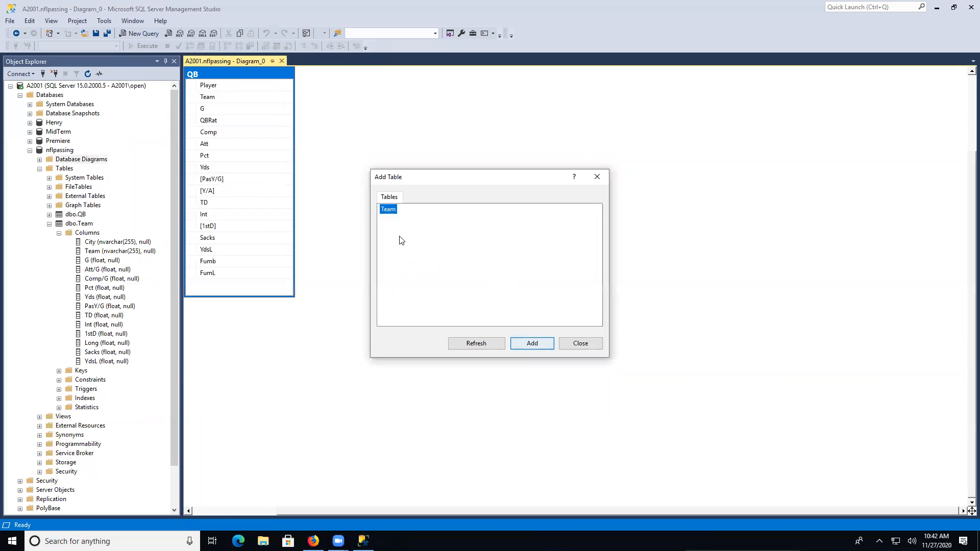
{"action": "left_click", "coordinate": [541, 344]}
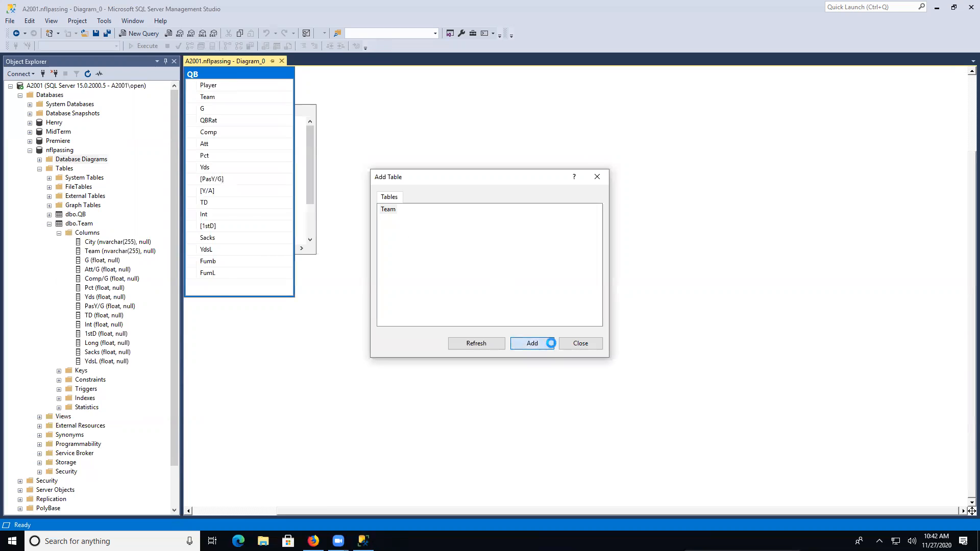
{"action": "left_click", "coordinate": [581, 344]}
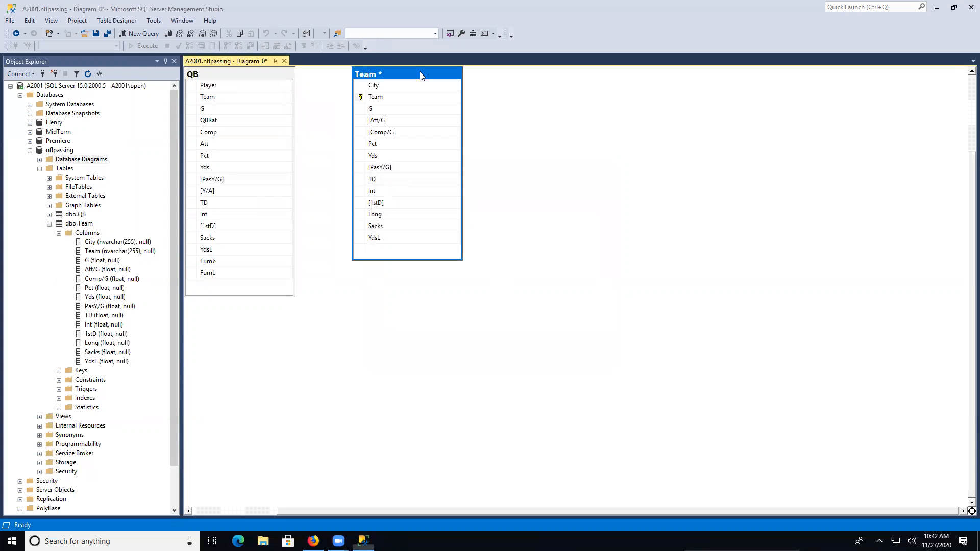
Arrange the diagram so the Team table sits left of the QB table with open space between them
{"action": "left_click_drag", "start_coordinate": [370, 75], "coordinate": [483, 84]}
{"action": "left_click_drag", "start_coordinate": [255, 72], "coordinate": [709, 117]}
{"action": "left_click_drag", "start_coordinate": [518, 86], "coordinate": [437, 89]}
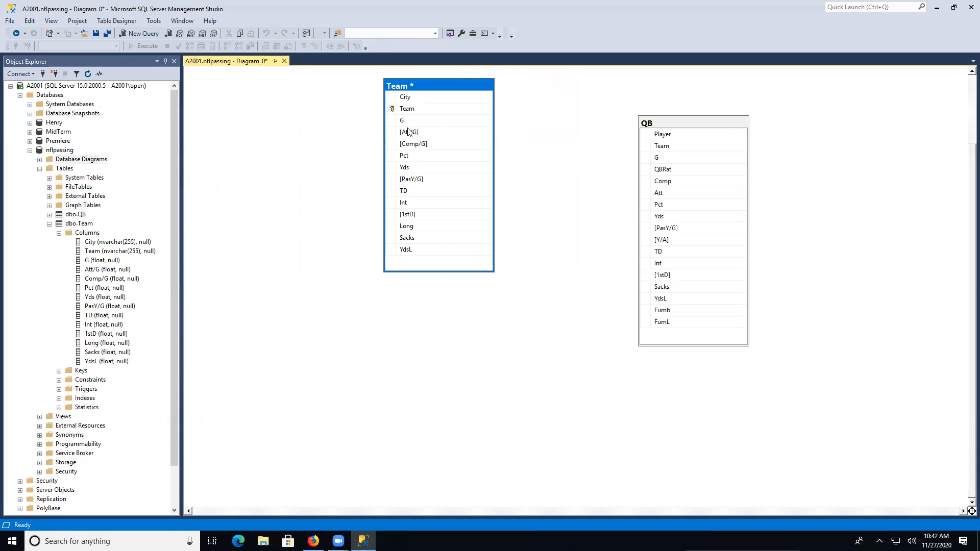
Relate Team's Team primary key to QB's Team column as FK_QB_Team, shift the Team table closer to QB, and close the diagram without saving
{"action": "left_click", "coordinate": [391, 110]}
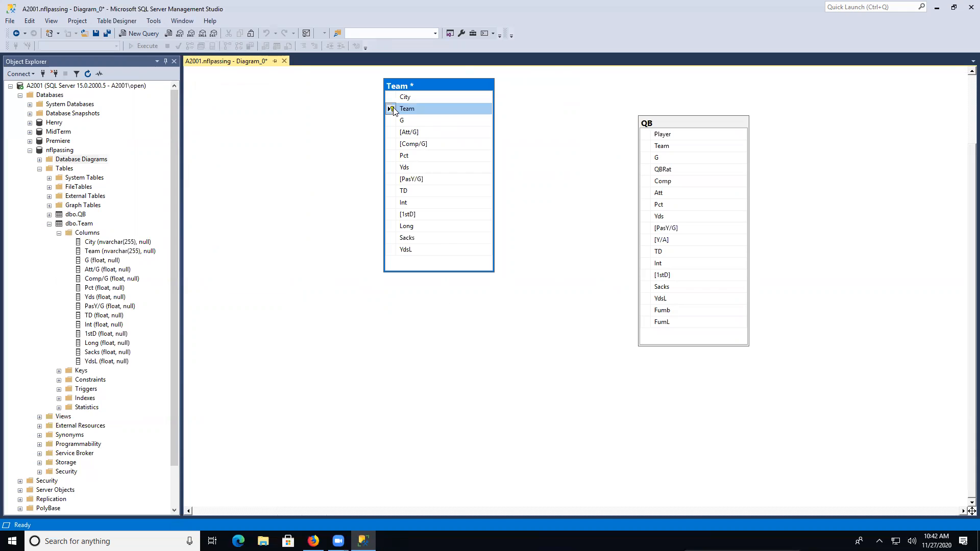
{"action": "left_click_drag", "start_coordinate": [392, 110], "coordinate": [454, 117]}
{"action": "left_click_drag", "start_coordinate": [647, 148], "coordinate": [648, 148]}
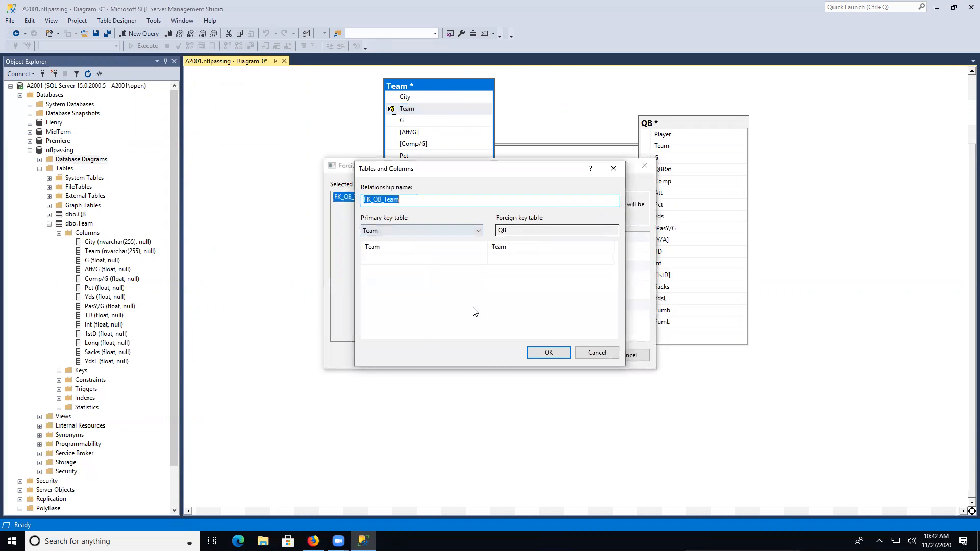
{"action": "left_click", "coordinate": [545, 354]}
{"action": "left_click", "coordinate": [560, 355]}
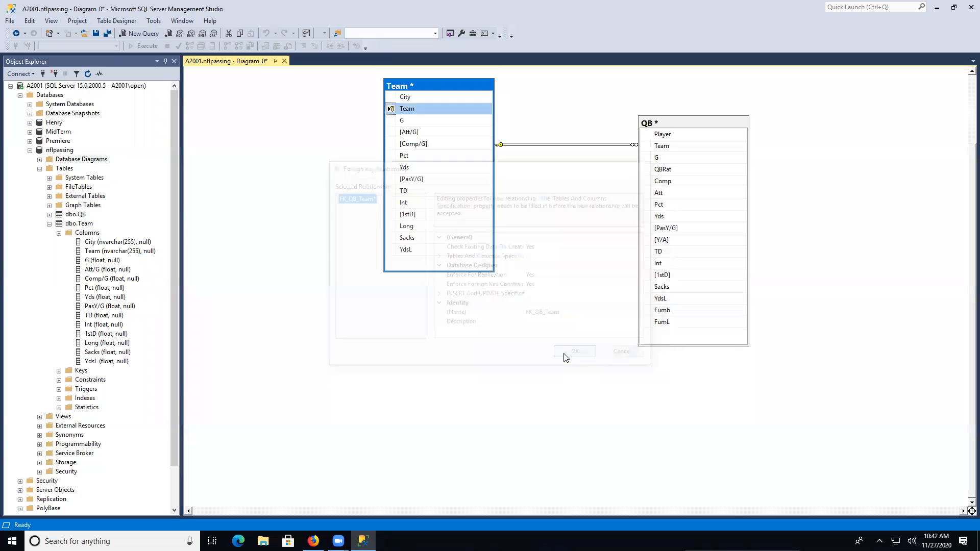
{"action": "left_click_drag", "start_coordinate": [465, 89], "coordinate": [522, 92]}
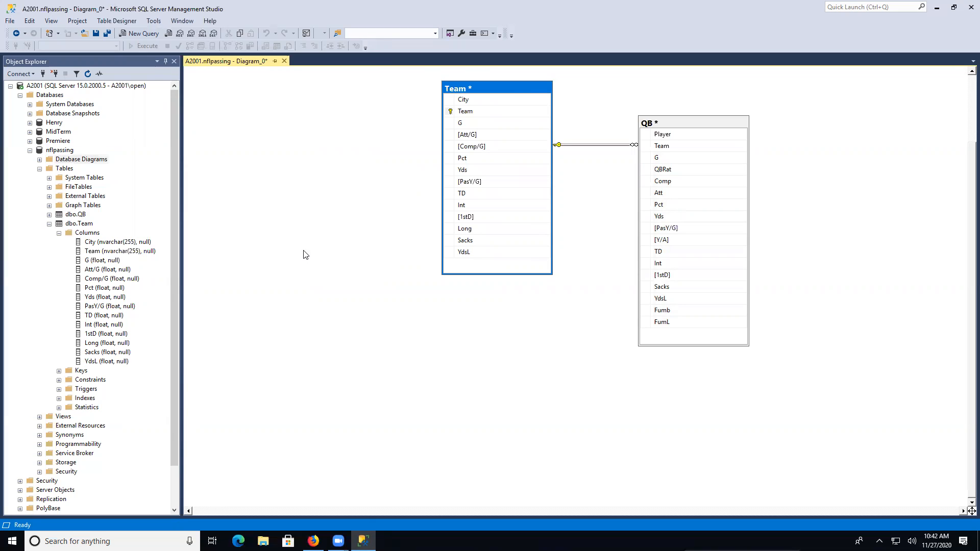
{"action": "left_click", "coordinate": [284, 61]}
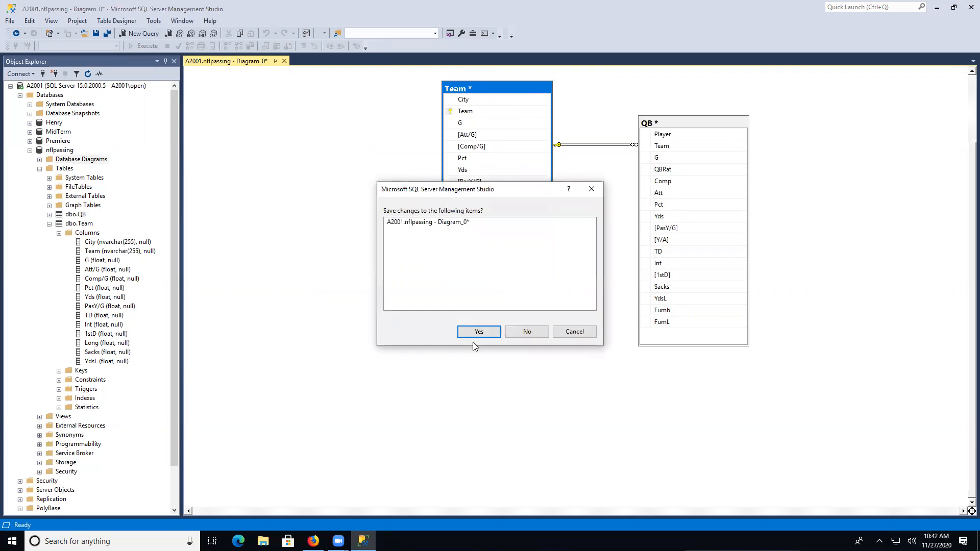
{"action": "left_click", "coordinate": [527, 331]}
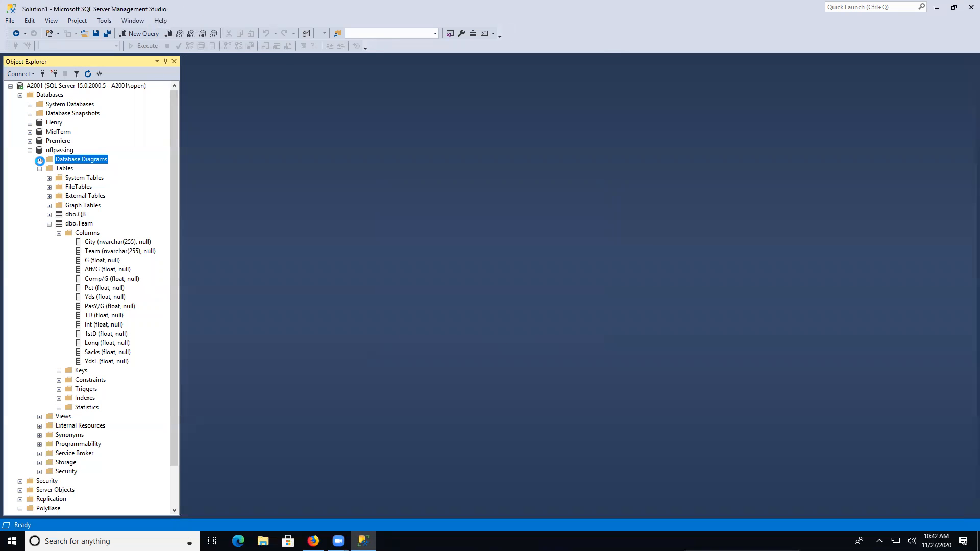